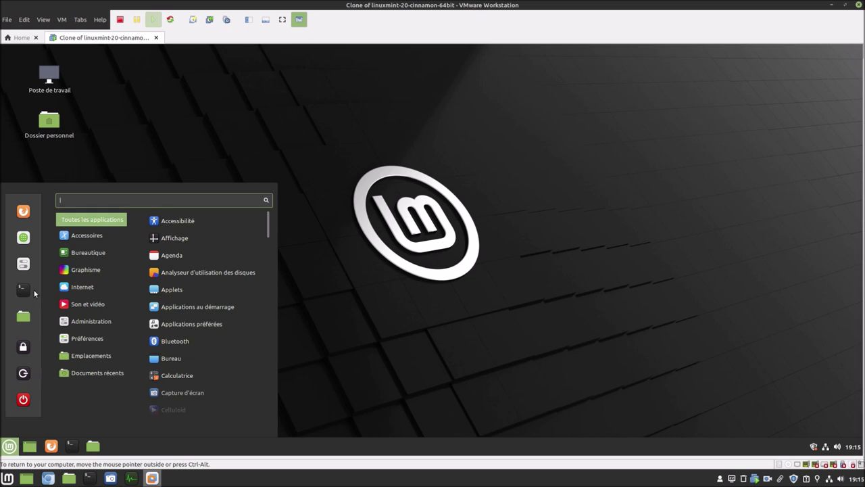
# Open the Logithèque software manager, search for virtualbox, view the Virtualbox package's details, and close the manager.
pyautogui.click(20, 238)
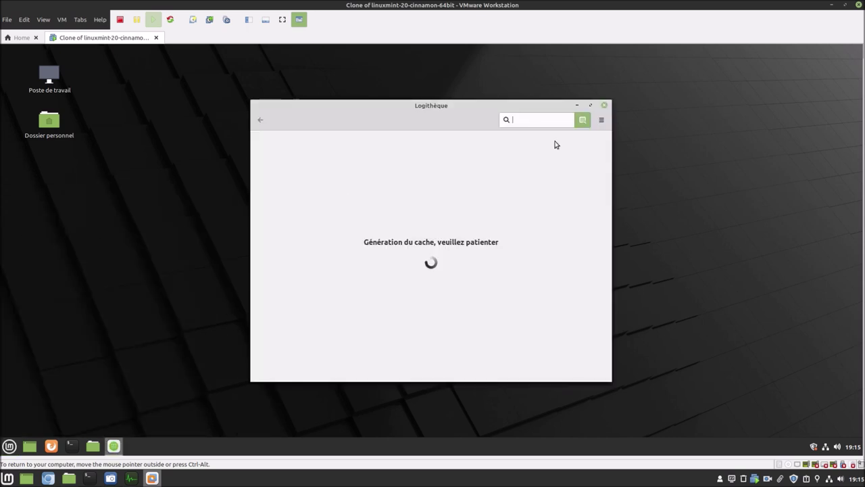
pyautogui.click(591, 106)
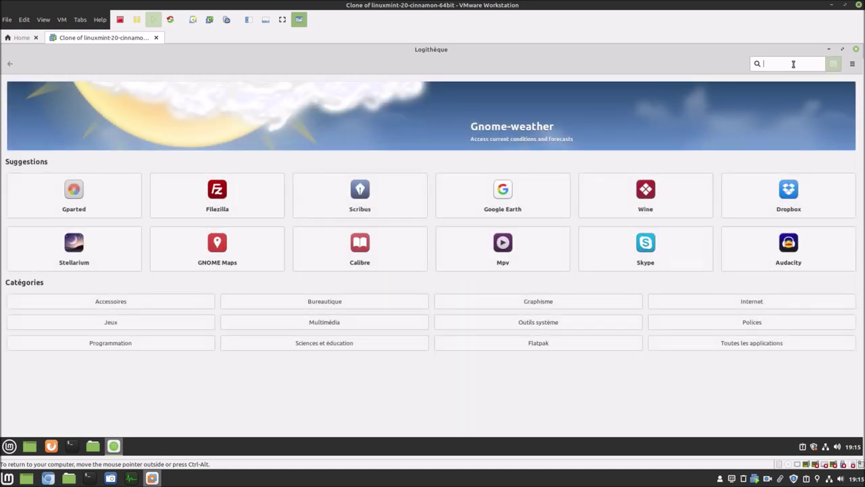
pyautogui.write('virtual')
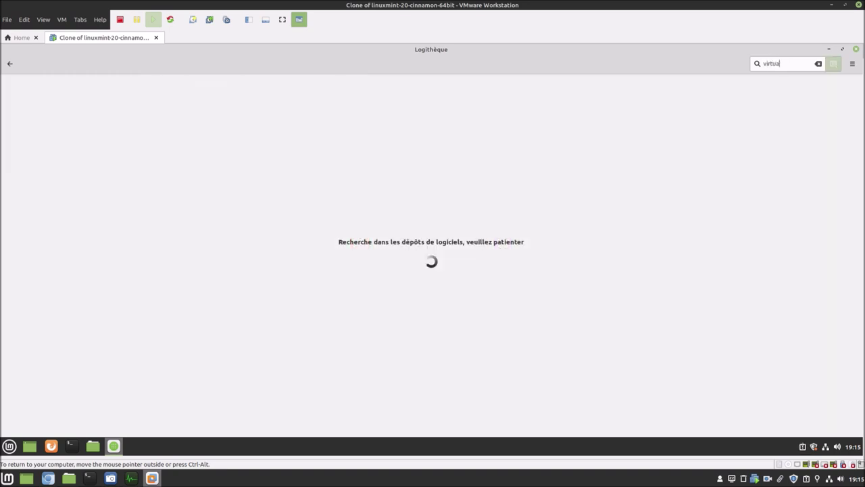
pyautogui.write('box')
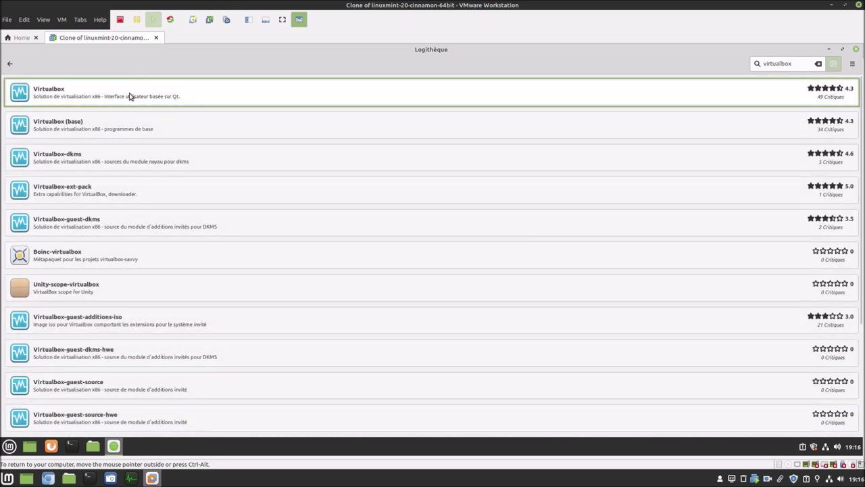
pyautogui.click(131, 96)
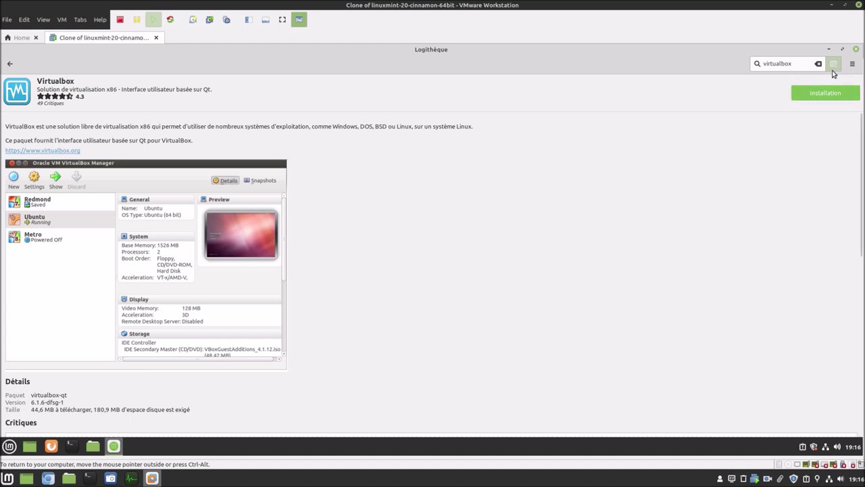
pyautogui.click(856, 50)
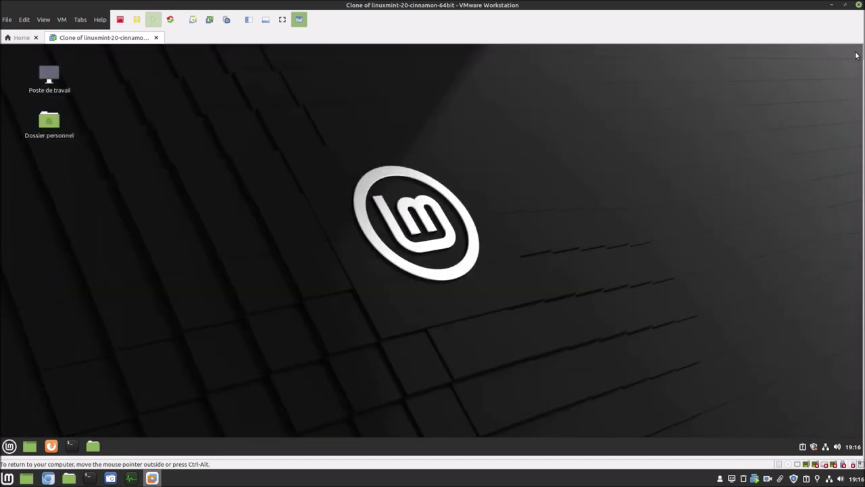
# Open the Update Manager, decline the local mirror, and apply its own new version, authenticating with the account password.
pyautogui.click(814, 447)
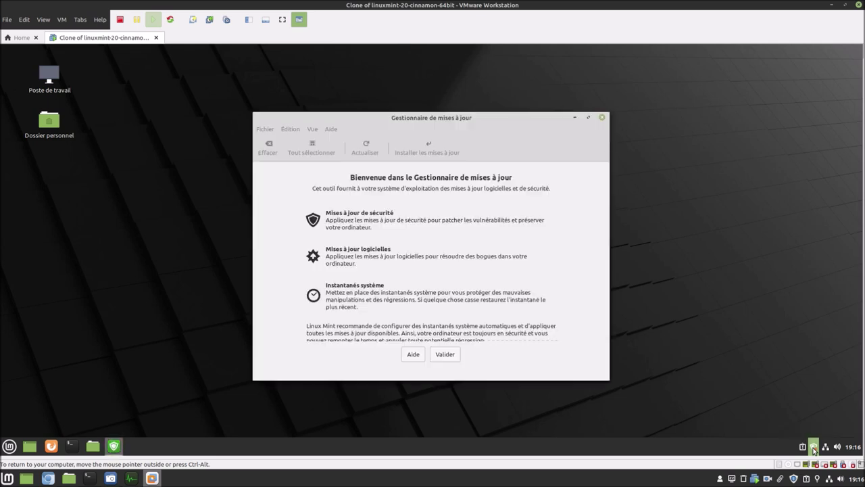
pyautogui.click(455, 354)
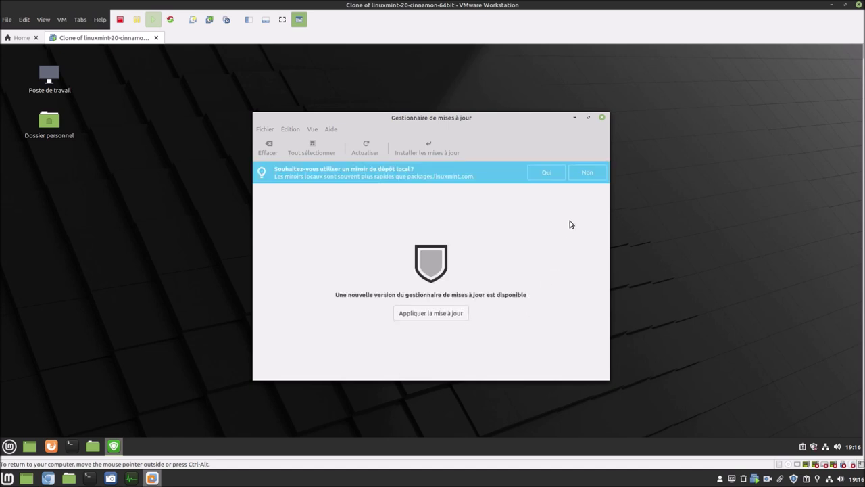
pyautogui.click(585, 174)
pyautogui.click(428, 302)
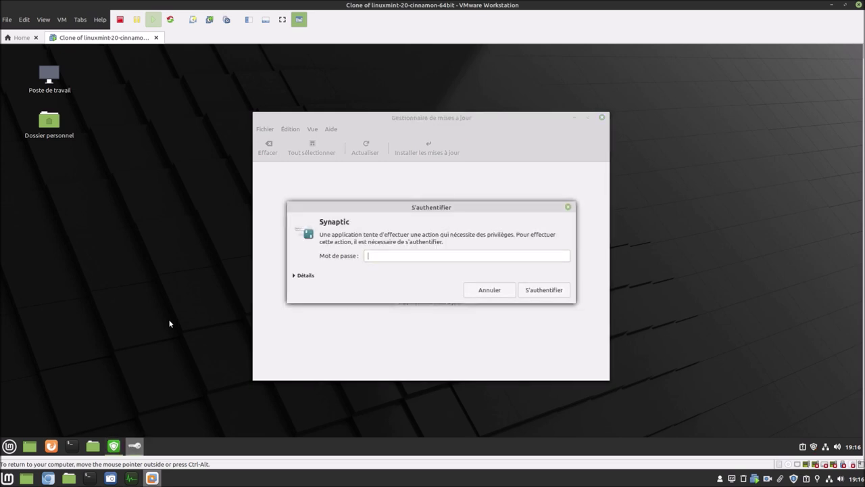
pyautogui.write('******')
pyautogui.press('Return')
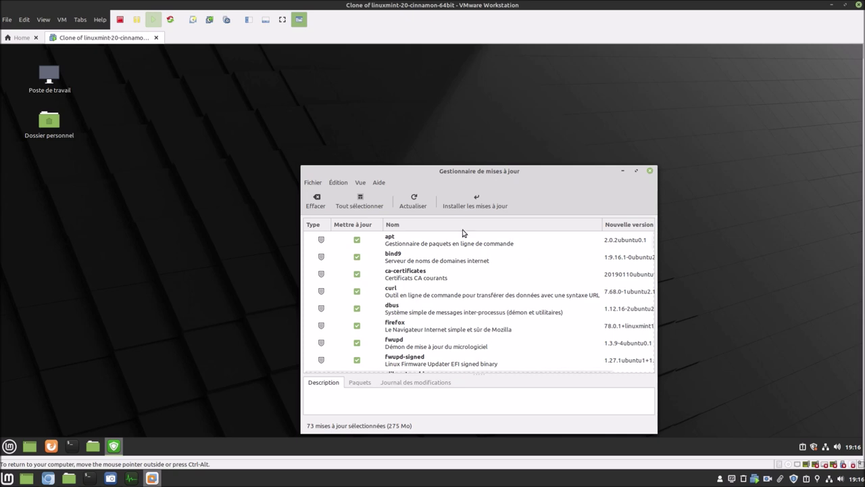
# Refresh the list of available package updates and close the Update Manager without installing them.
pyautogui.click(414, 205)
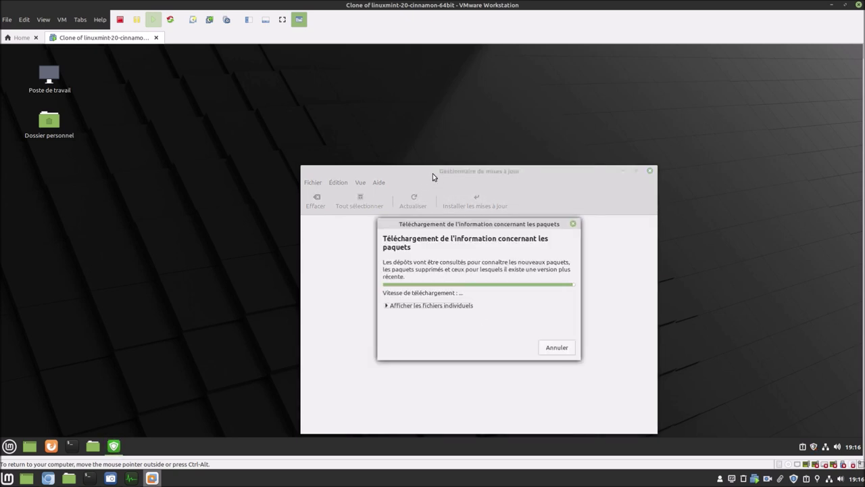
pyautogui.moveTo(433, 173); pyautogui.dragTo(372, 116)
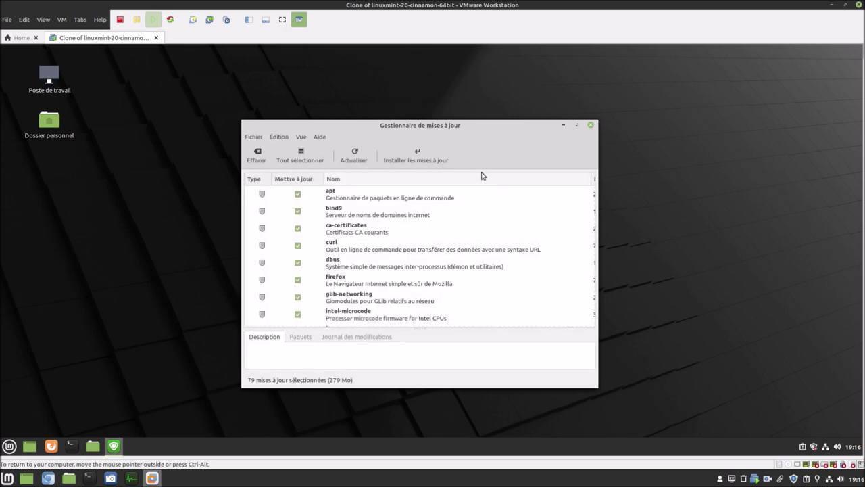
pyautogui.click(590, 125)
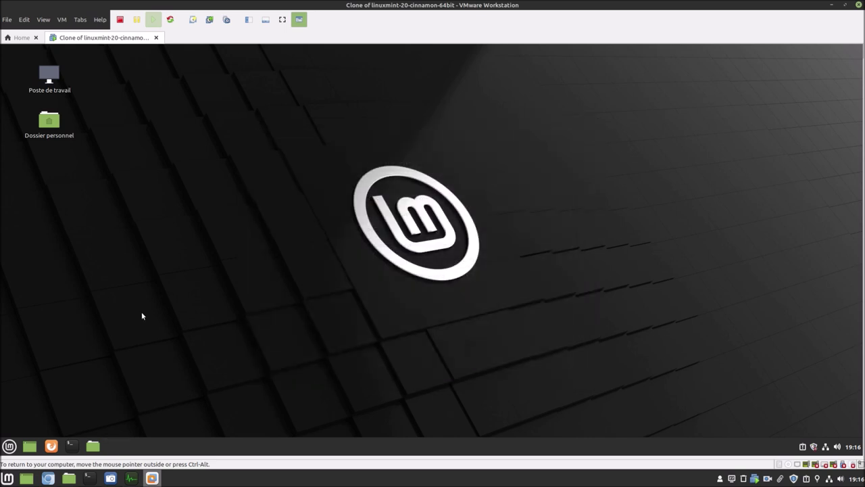
# Reopen the Logithèque software manager, search for virtualbox, and open the Virtualbox (base) package's details.
pyautogui.click(10, 445)
pyautogui.click(22, 235)
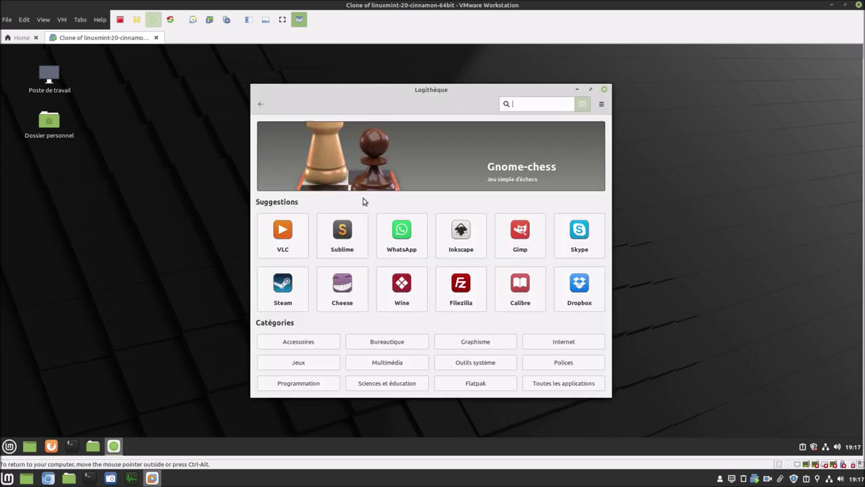
pyautogui.click(589, 90)
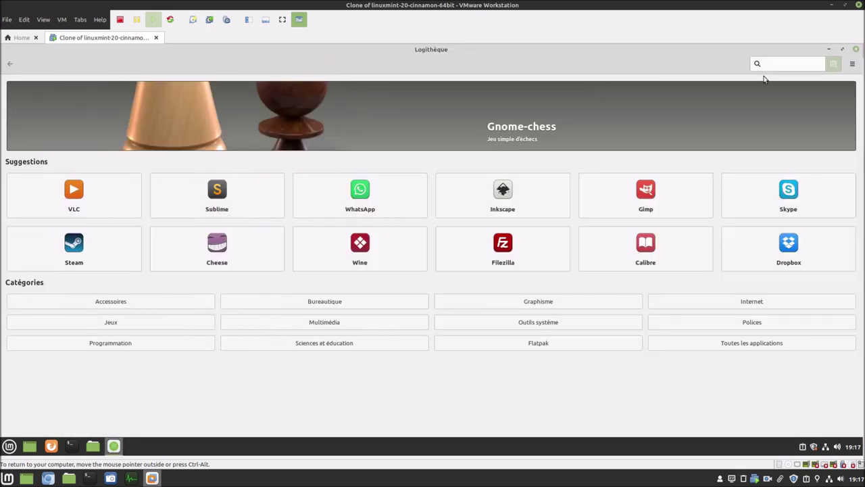
pyautogui.write('virtualbox')
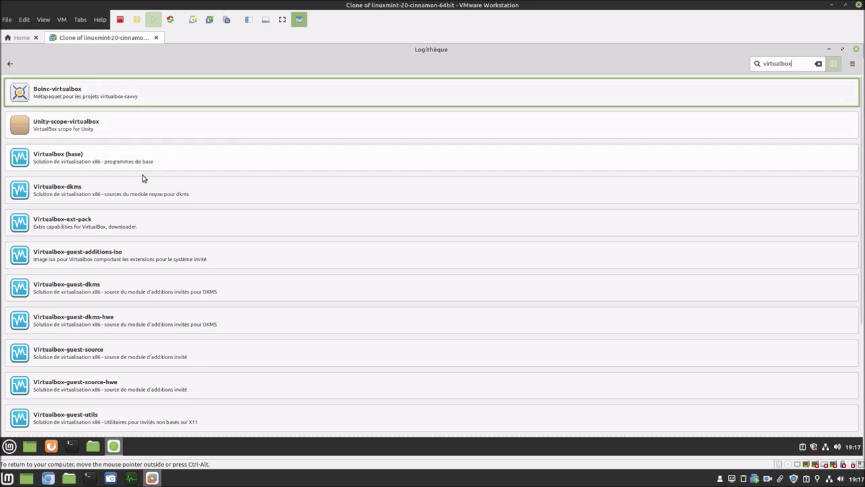
pyautogui.click(105, 167)
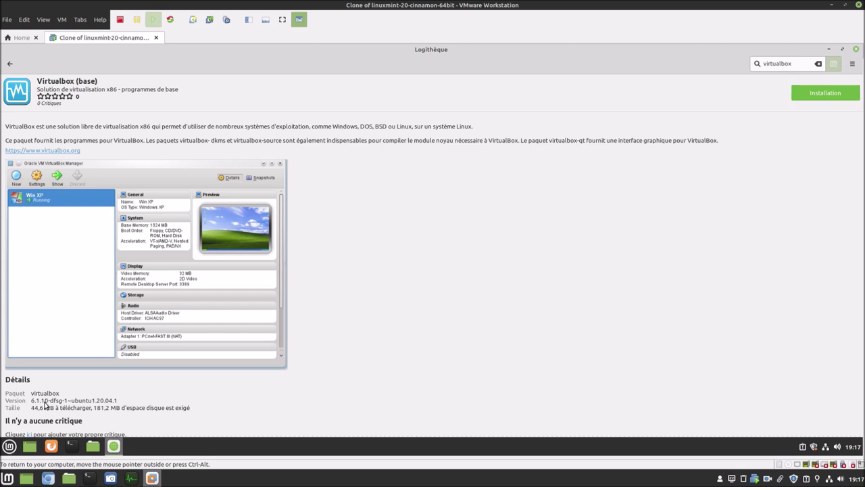
# Switch to Chromium and check the current platform packages version on the virtualbox.org Downloads page.
pyautogui.click(49, 477)
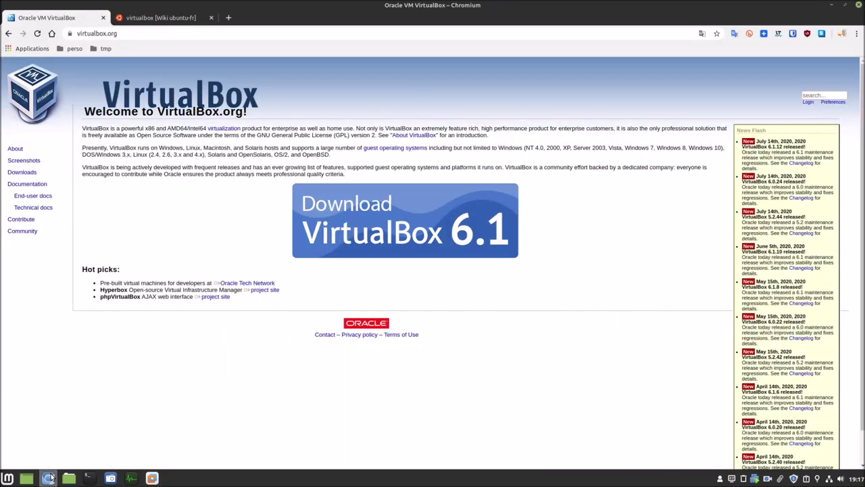
pyautogui.click(21, 172)
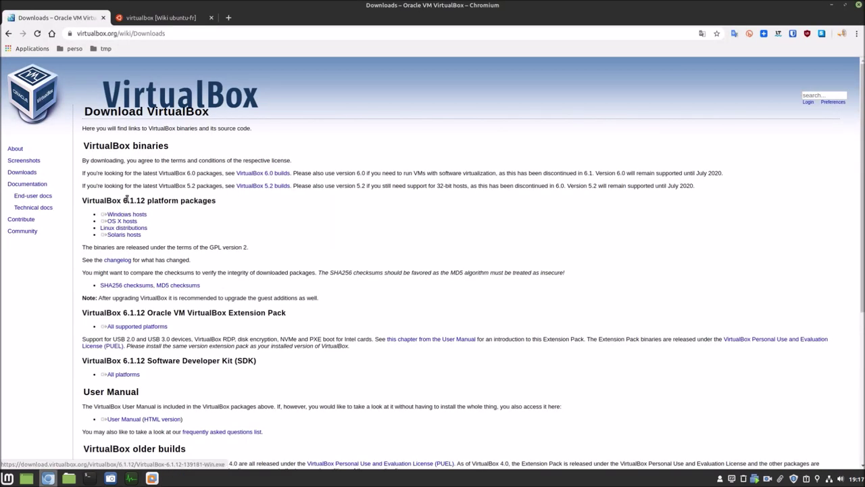
pyautogui.moveTo(124, 200); pyautogui.dragTo(144, 200)
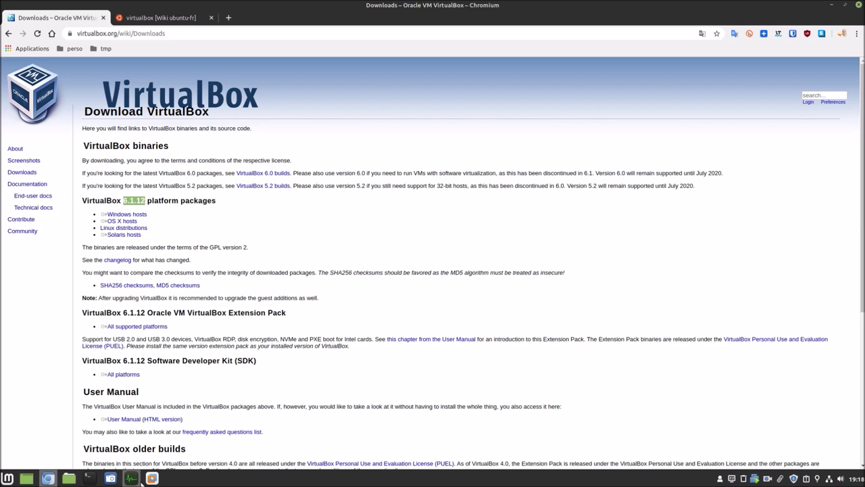
# Switch back to the Linux Mint virtual machine and install Virtualbox (base), authenticating with the account password.
pyautogui.moveTo(147, 478)
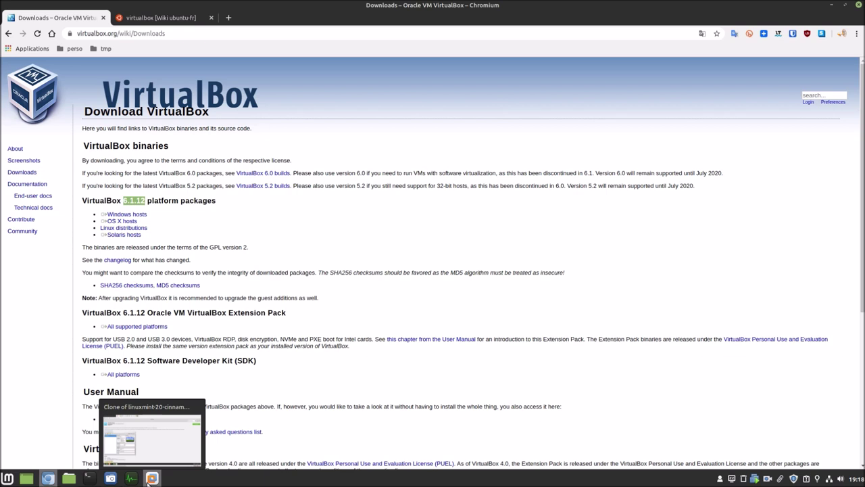
pyautogui.click(149, 477)
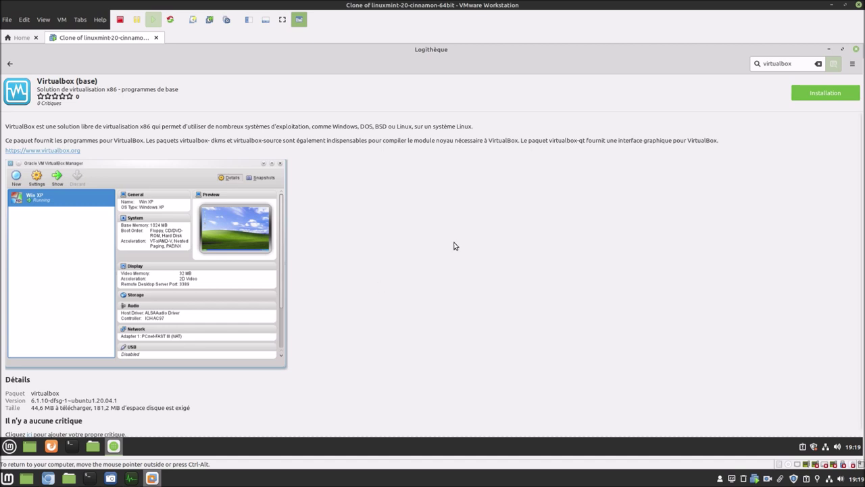
pyautogui.click(804, 93)
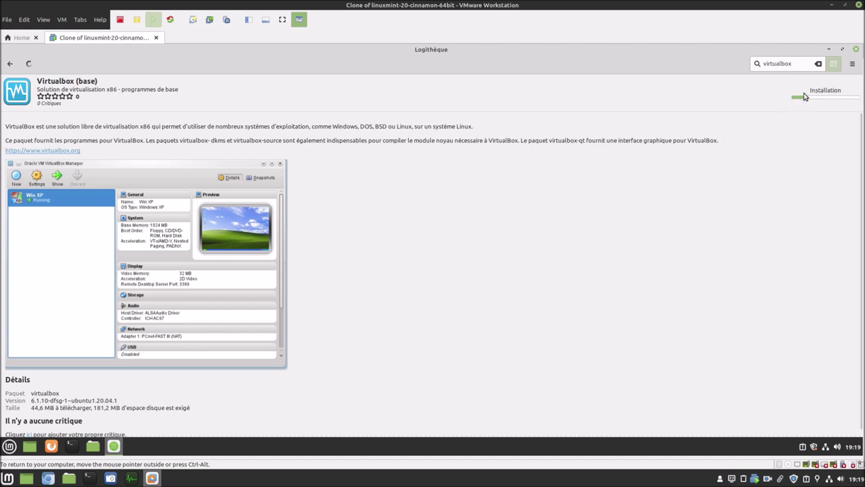
pyautogui.write('••••••')
pyautogui.press('Return')
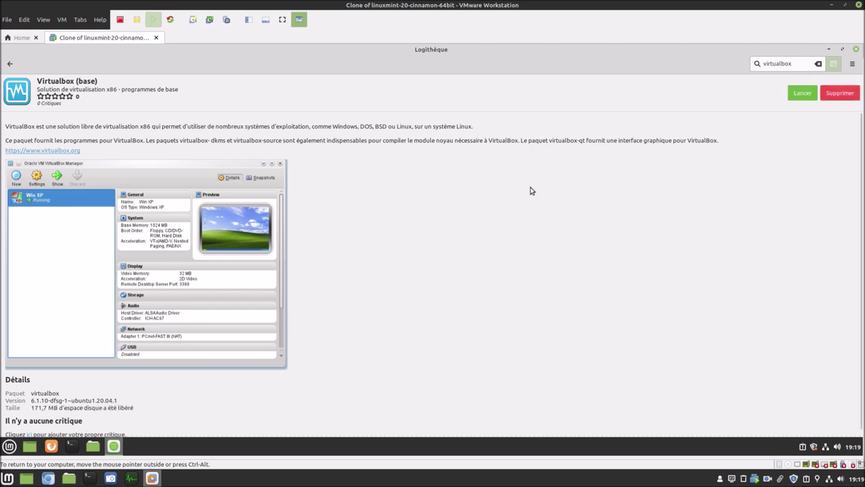
# Launch the installed VirtualBox and check its exact version in the About information.
pyautogui.click(10, 446)
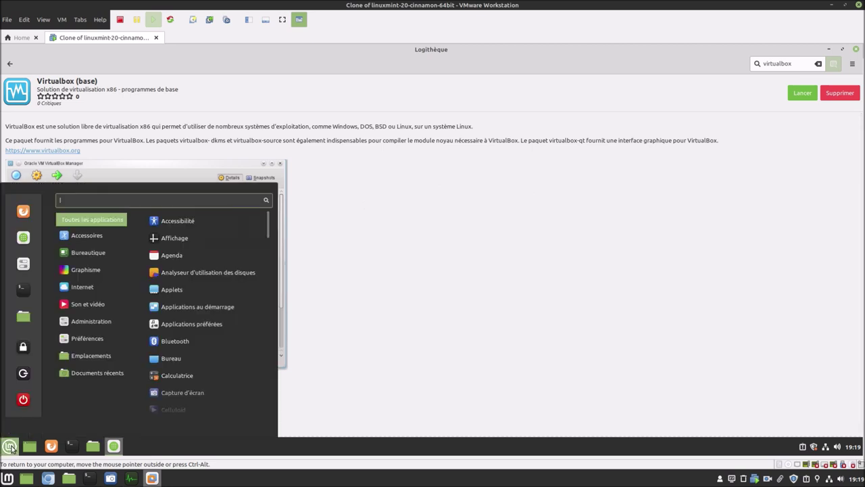
pyautogui.write('vir')
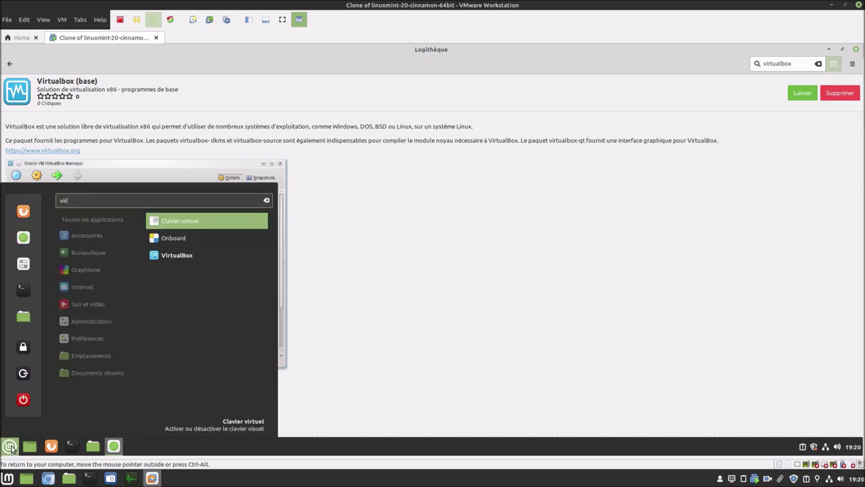
pyautogui.click(196, 258)
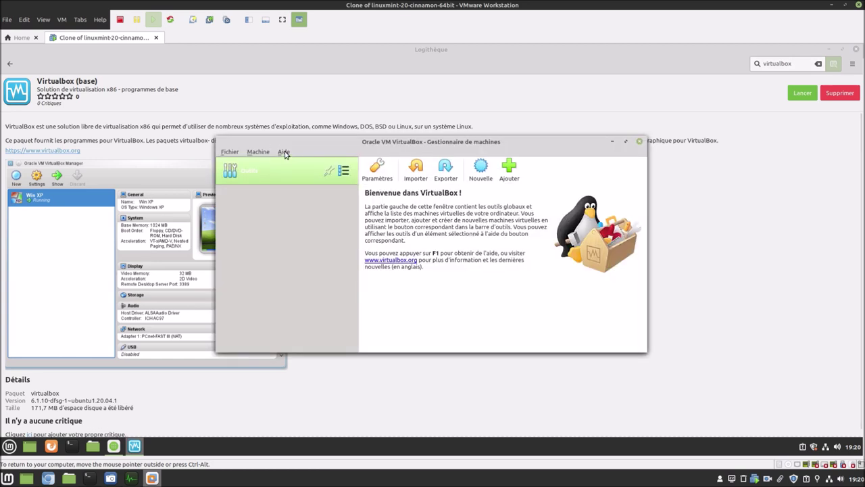
pyautogui.click(284, 154)
pyautogui.click(310, 223)
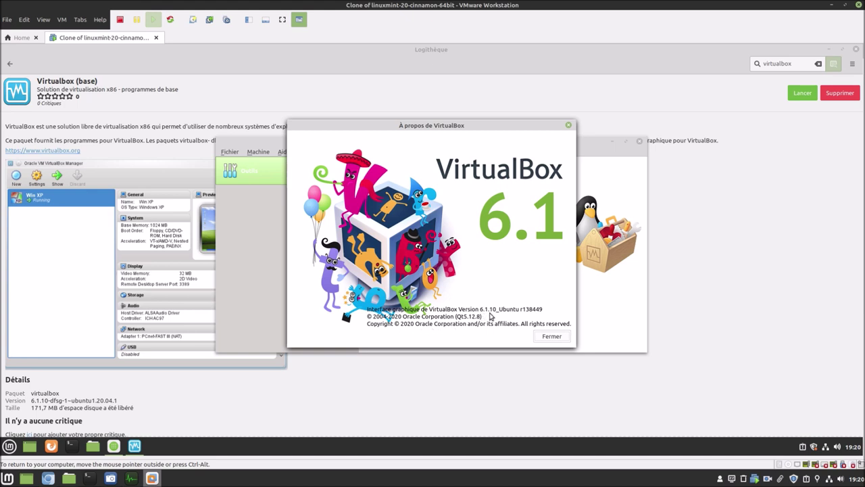
pyautogui.click(550, 338)
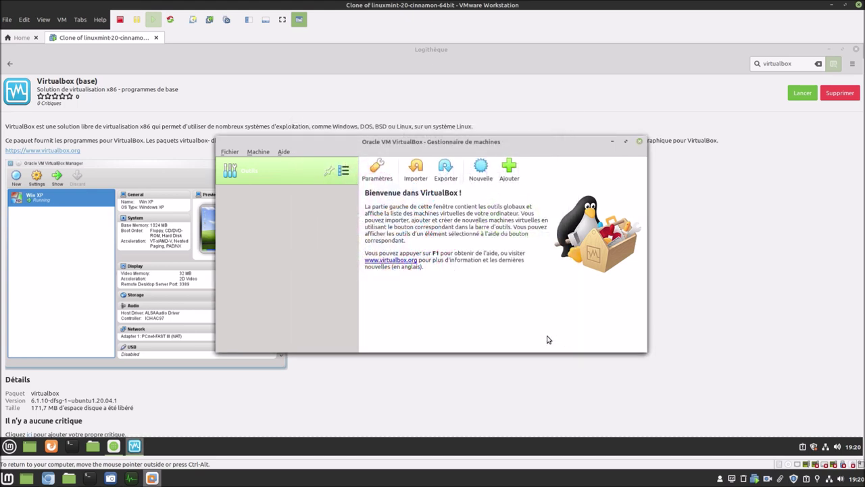
# Review the installed extension packs in VirtualBox's preferences without changing any settings.
pyautogui.click(230, 152)
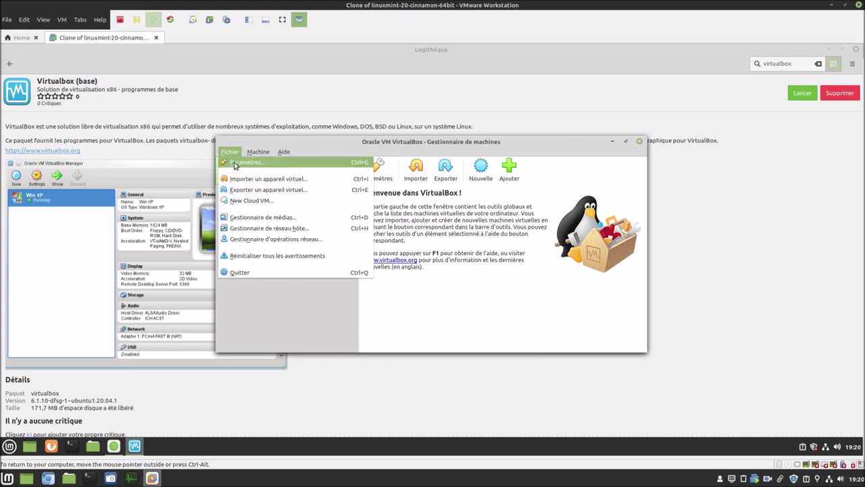
pyautogui.click(236, 164)
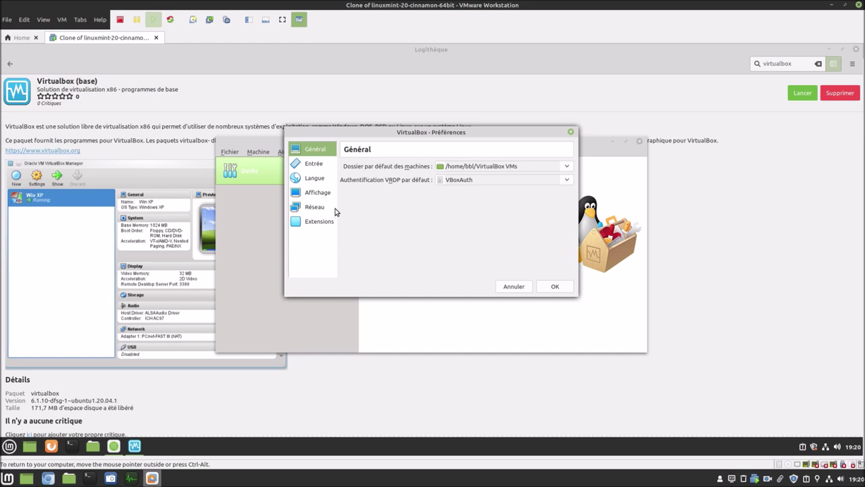
pyautogui.click(316, 223)
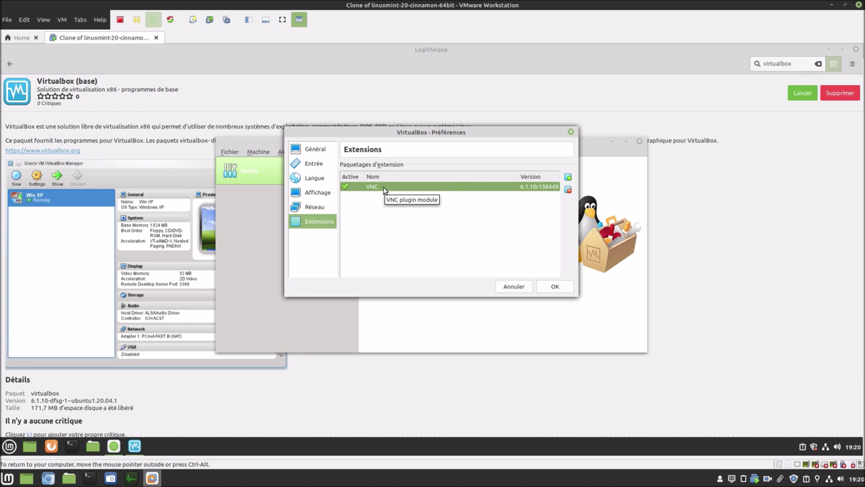
pyautogui.click(517, 290)
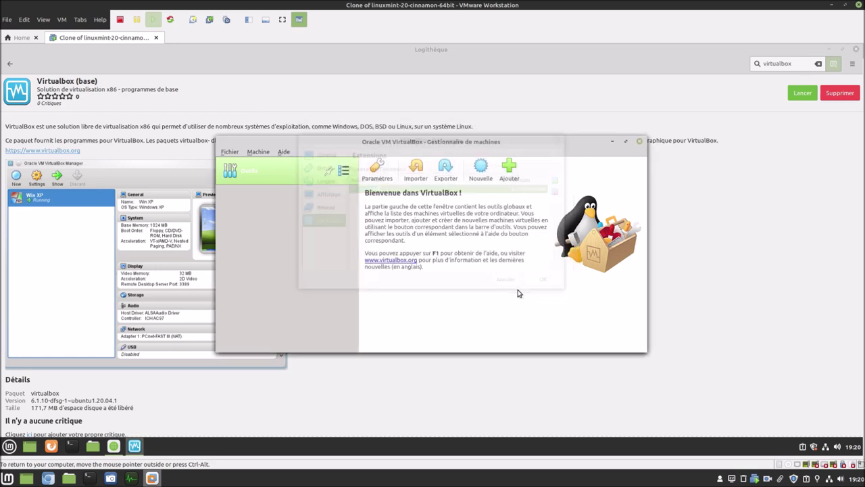
# Close VirtualBox and return to the virtualbox search results in the software manager.
pyautogui.click(639, 141)
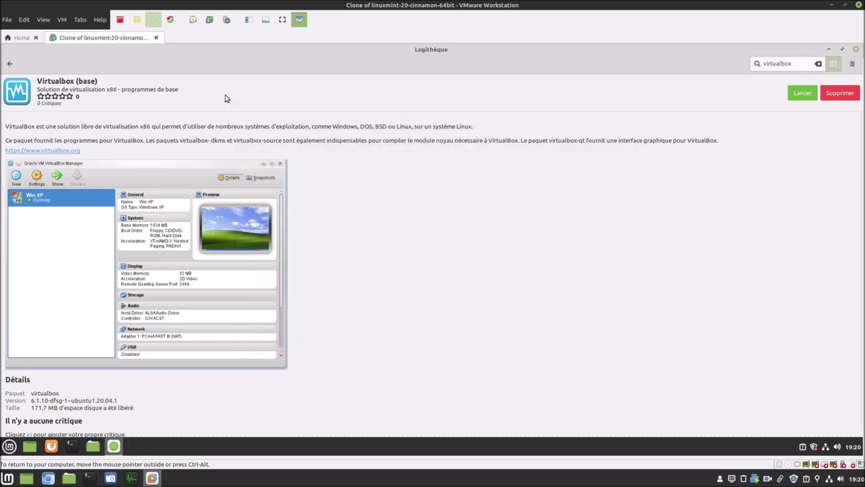
pyautogui.click(8, 65)
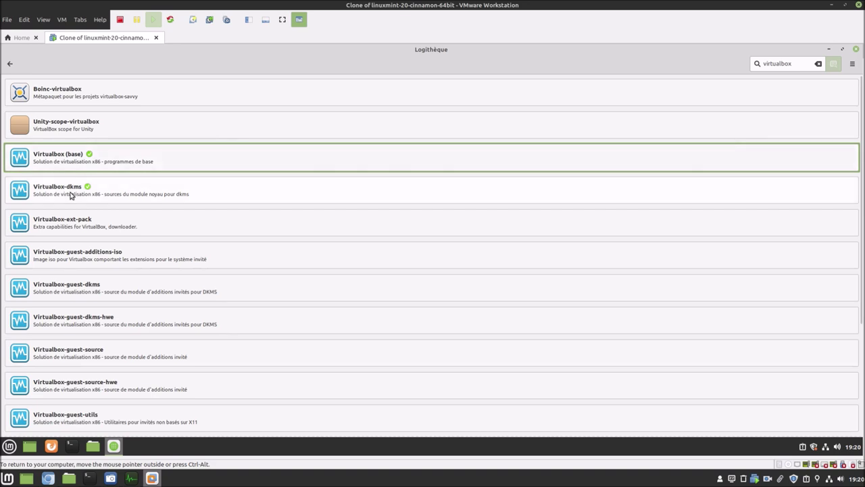
# Install the Virtualbox-ext-pack package from the search results, accepting the VirtualBox PUEL licence terms.
pyautogui.click(71, 229)
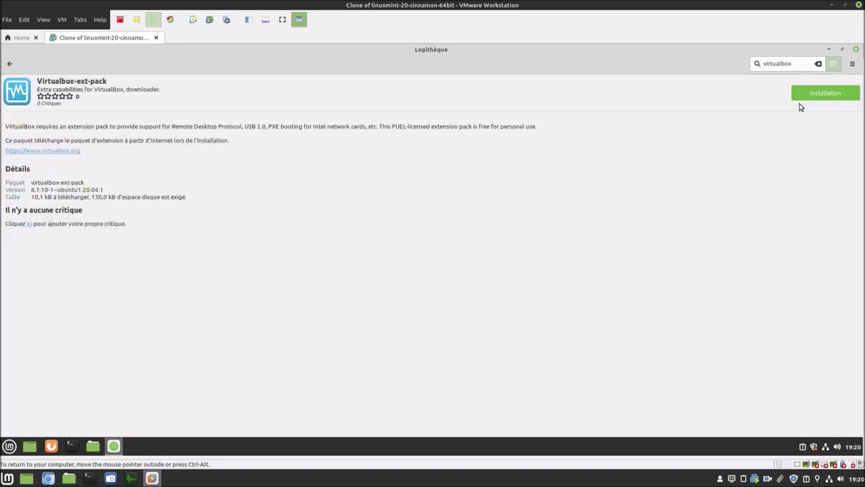
pyautogui.click(809, 92)
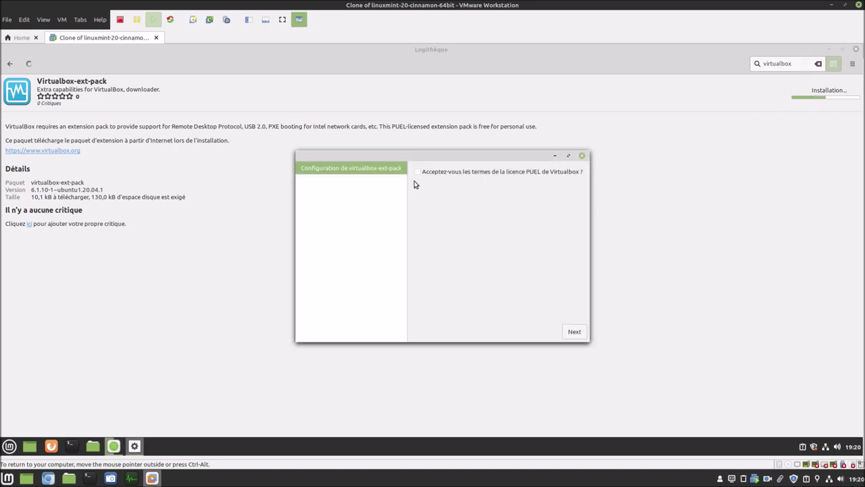
pyautogui.click(419, 173)
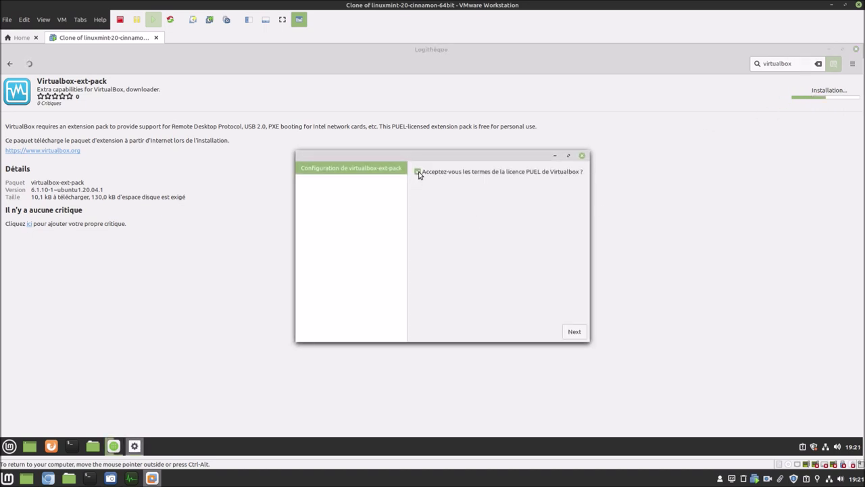
pyautogui.click(576, 331)
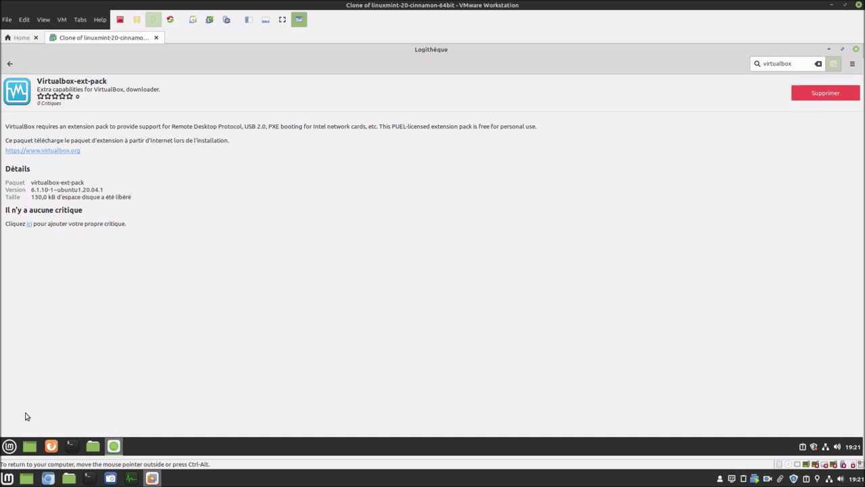
# Launch VirtualBox, check the installed extension packs in its preferences without changing any settings, and close it again.
pyautogui.click(9, 445)
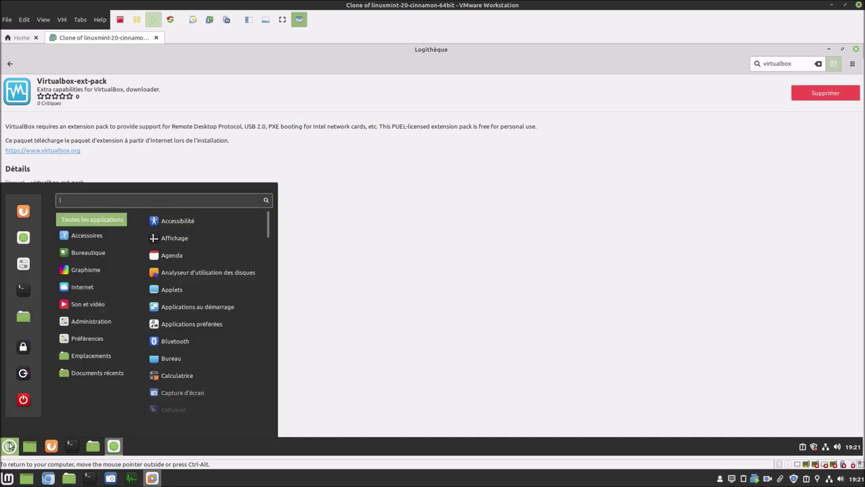
pyautogui.write('vir')
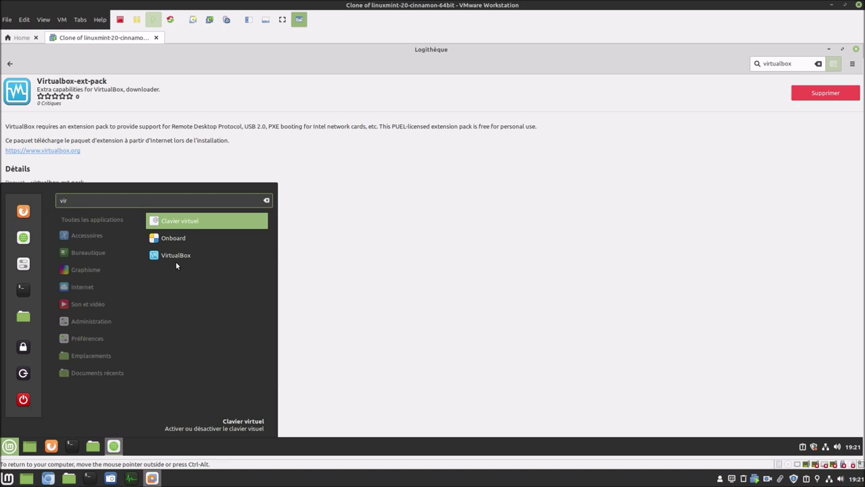
pyautogui.click(177, 257)
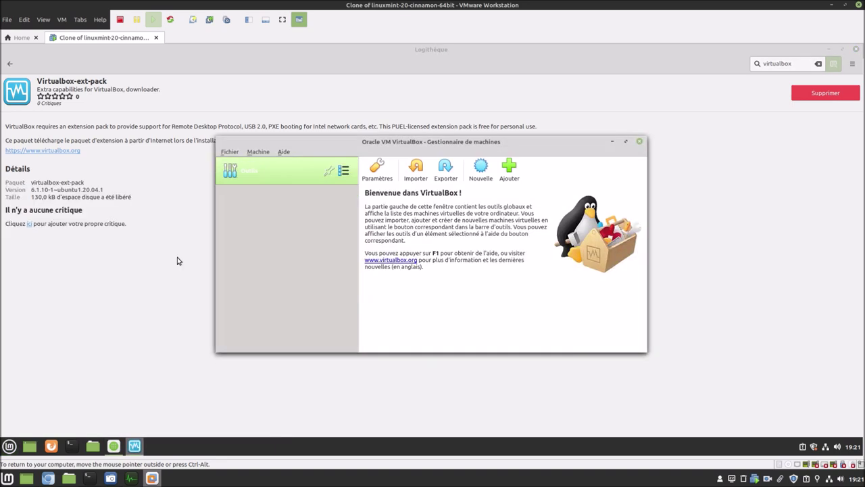
pyautogui.click(231, 152)
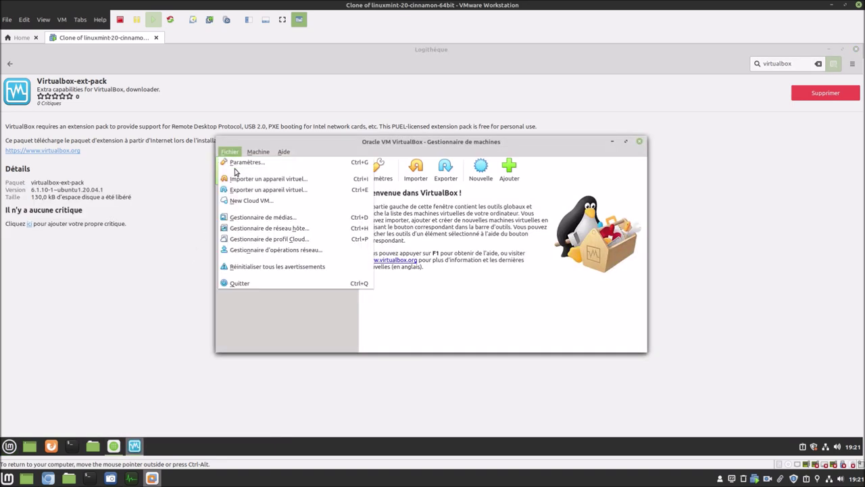
pyautogui.click(237, 163)
pyautogui.click(304, 223)
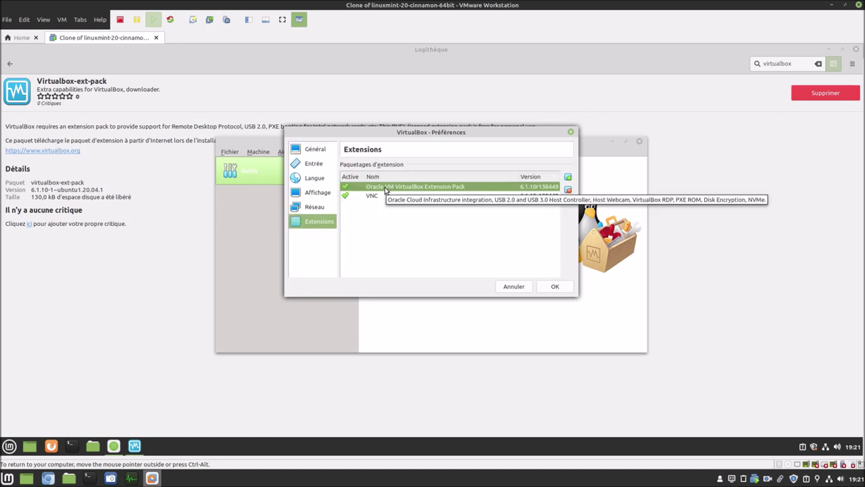
pyautogui.click(518, 286)
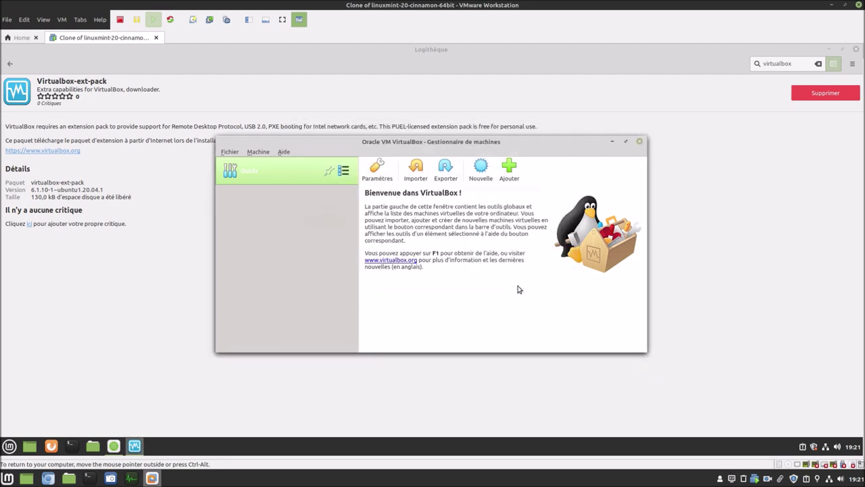
pyautogui.click(643, 144)
# Install the Virtualbox-guest-additions-iso package from the virtualbox search results, then close the software manager.
pyautogui.click(12, 65)
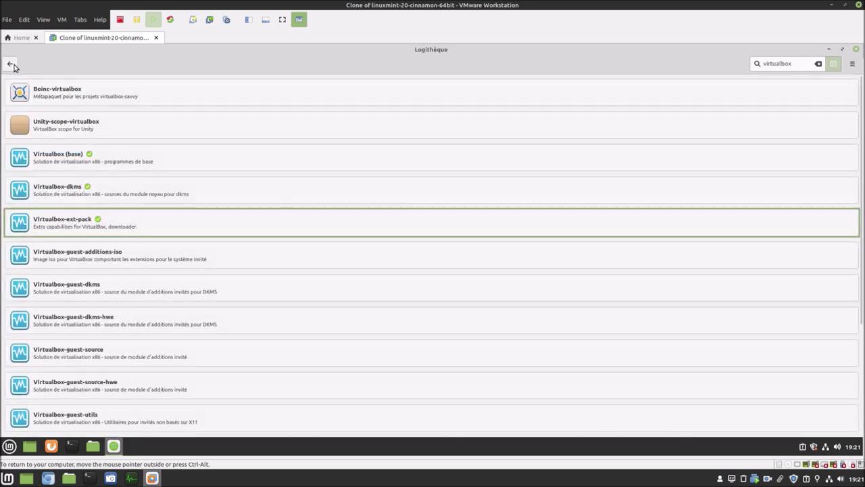
pyautogui.click(61, 265)
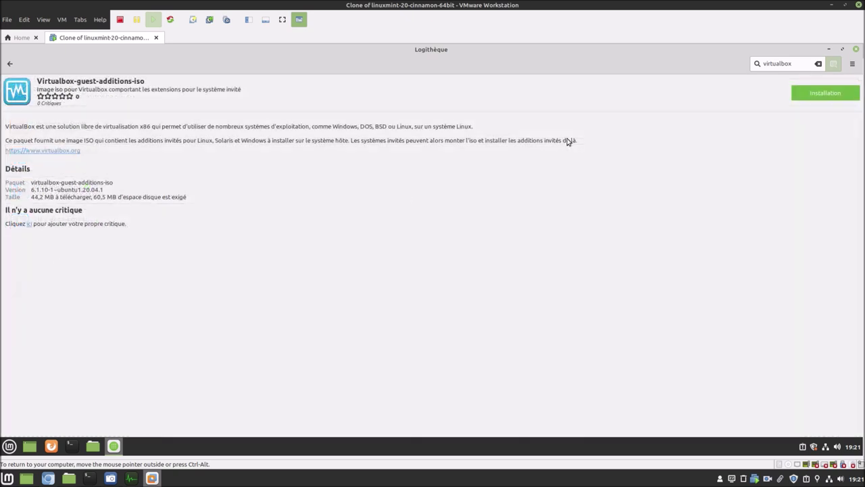
pyautogui.click(815, 97)
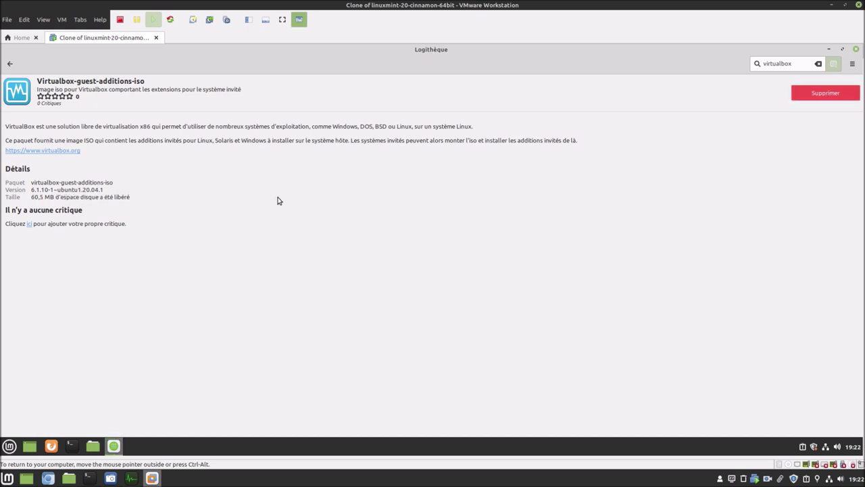
pyautogui.click(10, 62)
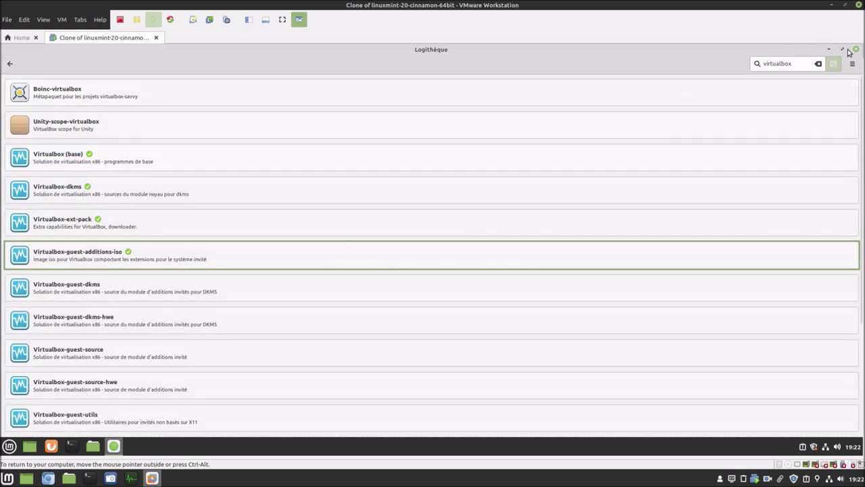
pyautogui.click(856, 50)
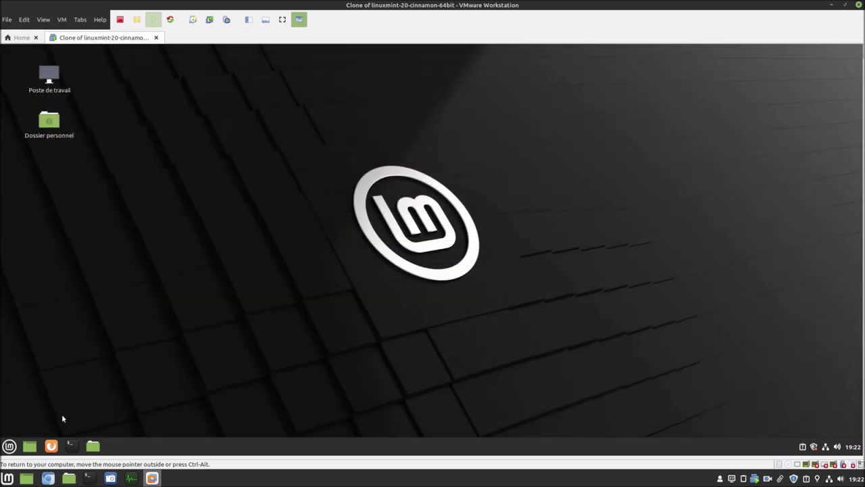
# Find VirtualBox among the installed applications with the search term "vir" and launch it.
pyautogui.click(11, 446)
pyautogui.write('vir')
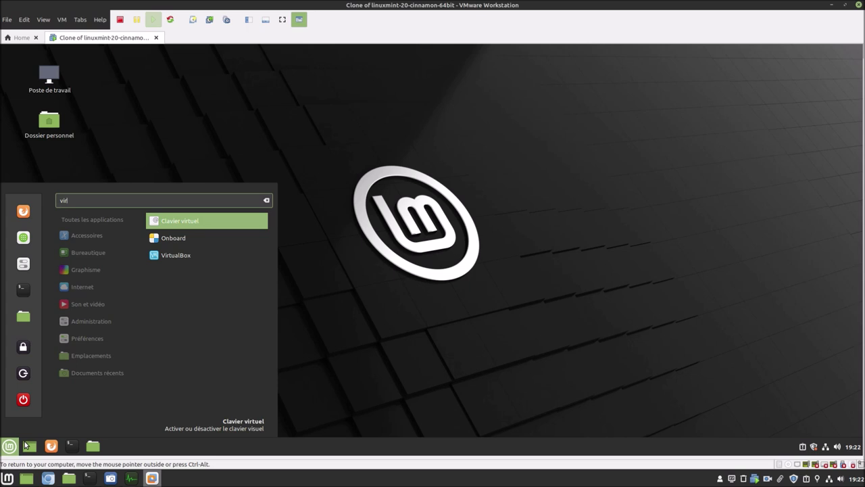
pyautogui.press('Down')
pyautogui.press('Down')
pyautogui.press('Return')
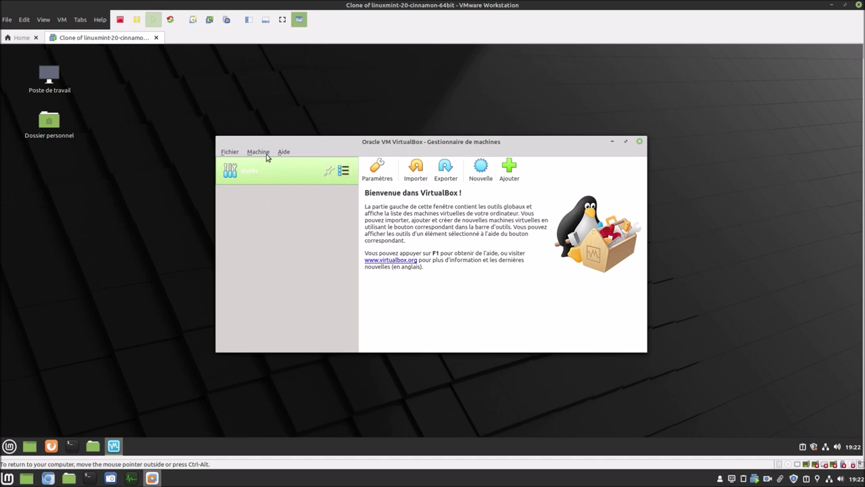
# Create a virtual machine named ubuntu in expert mode with a dynamically allocated 10 GiB VDI disk.
pyautogui.click(473, 179)
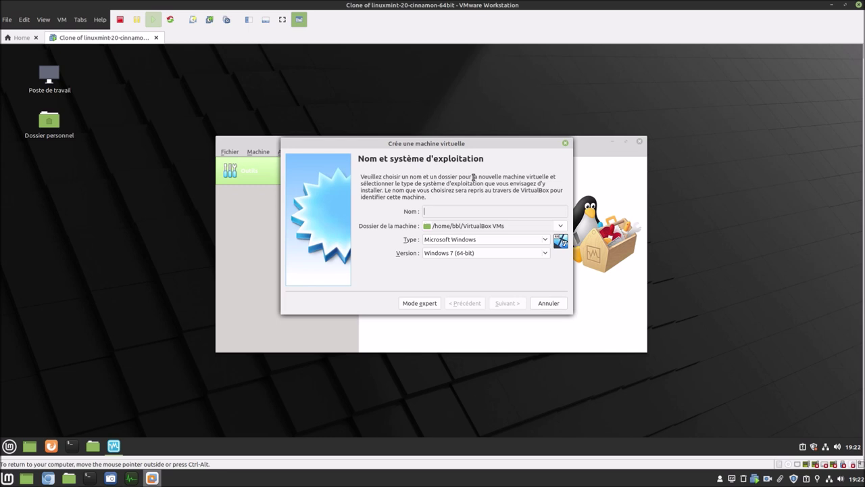
pyautogui.click(420, 303)
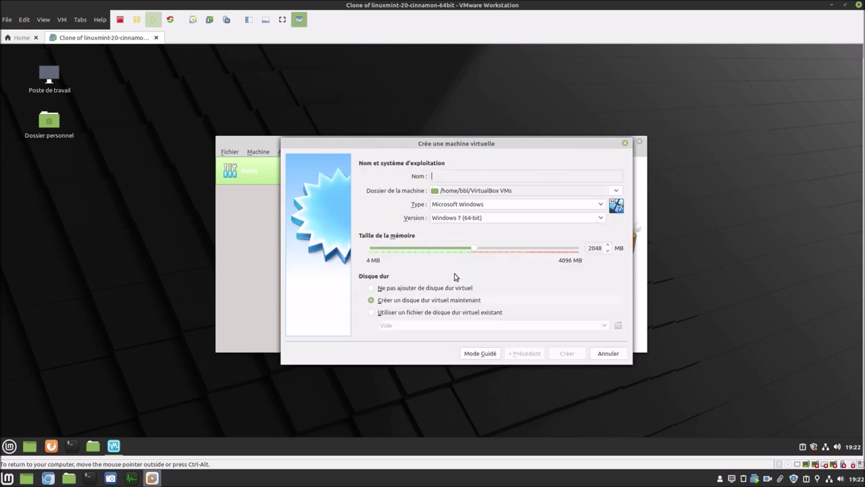
pyautogui.write('Ubuntu')
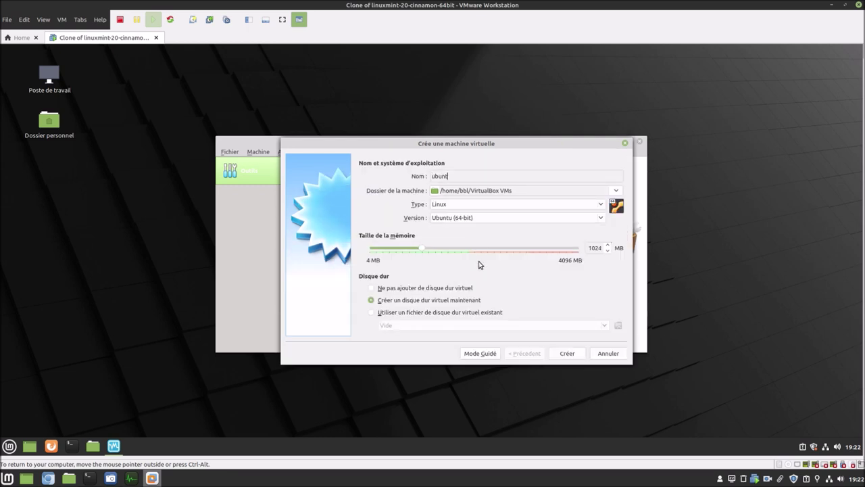
pyautogui.click(567, 354)
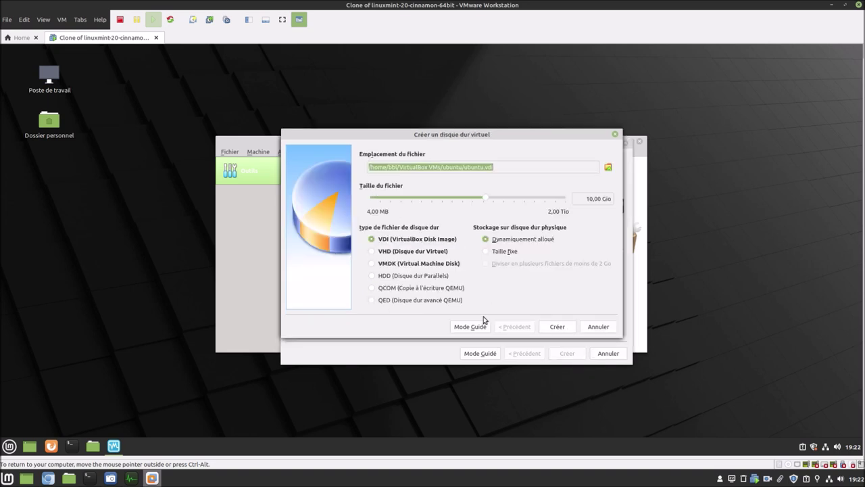
pyautogui.click(557, 327)
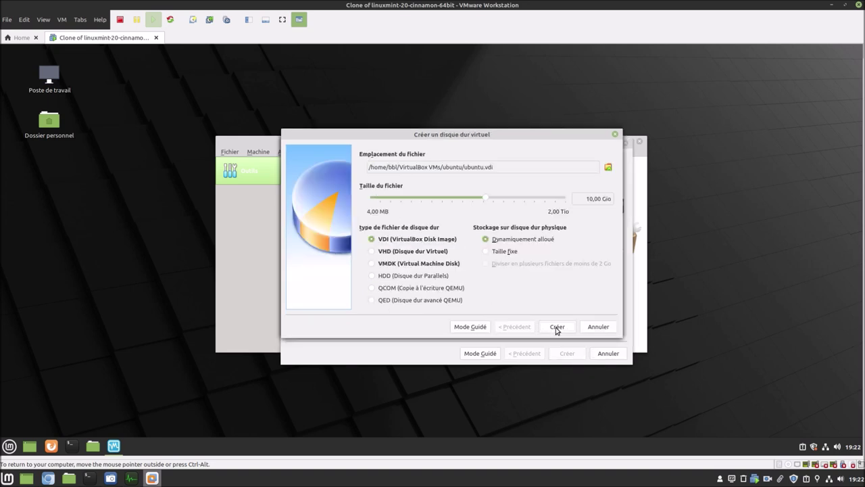
pyautogui.click(259, 154)
pyautogui.click(261, 156)
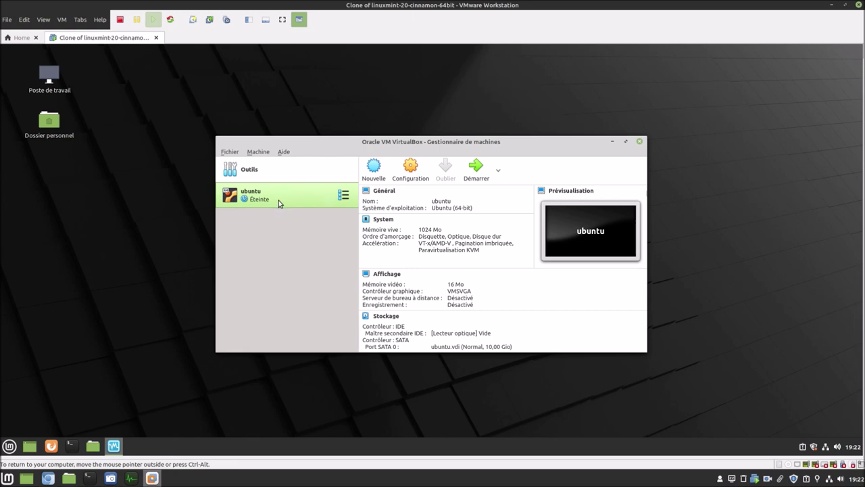
# Delete the ubuntu virtual machine together with all its files and close VirtualBox.
pyautogui.rightClick(279, 203)
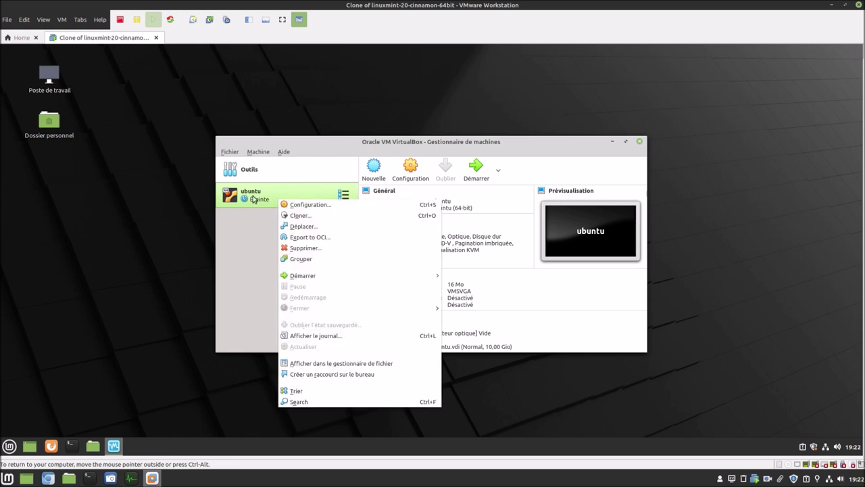
pyautogui.click(255, 198)
pyautogui.rightClick(296, 196)
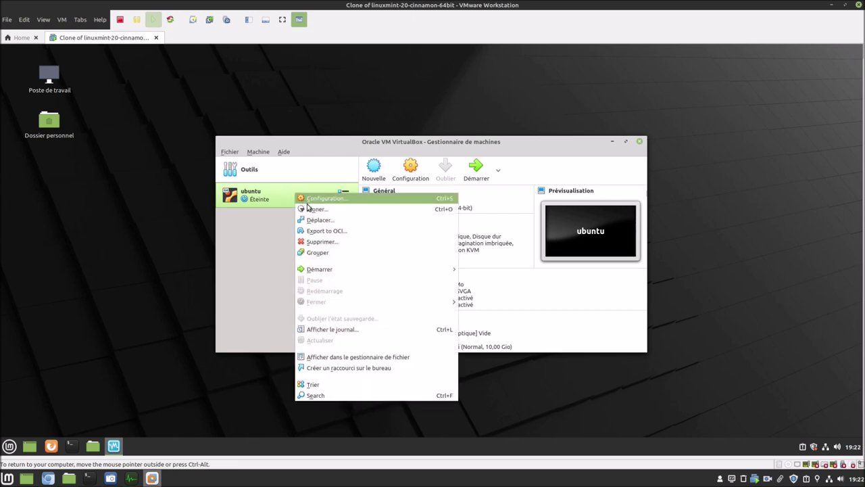
pyautogui.click(324, 241)
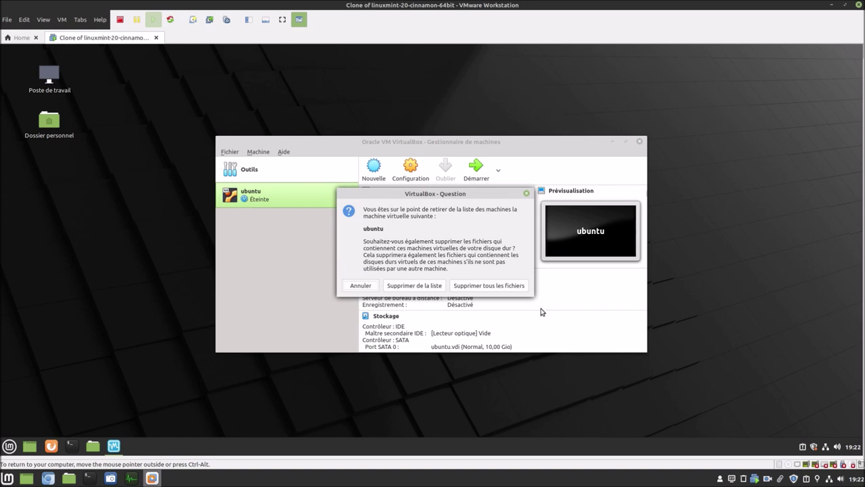
pyautogui.click(492, 287)
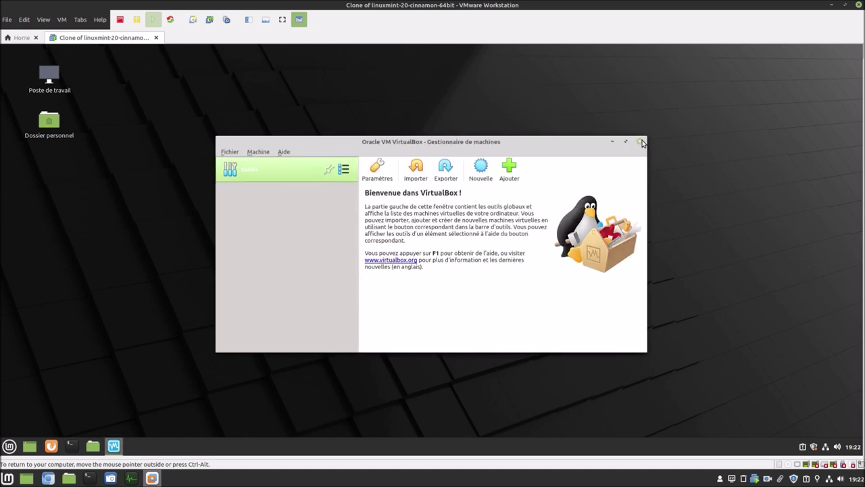
pyautogui.click(640, 142)
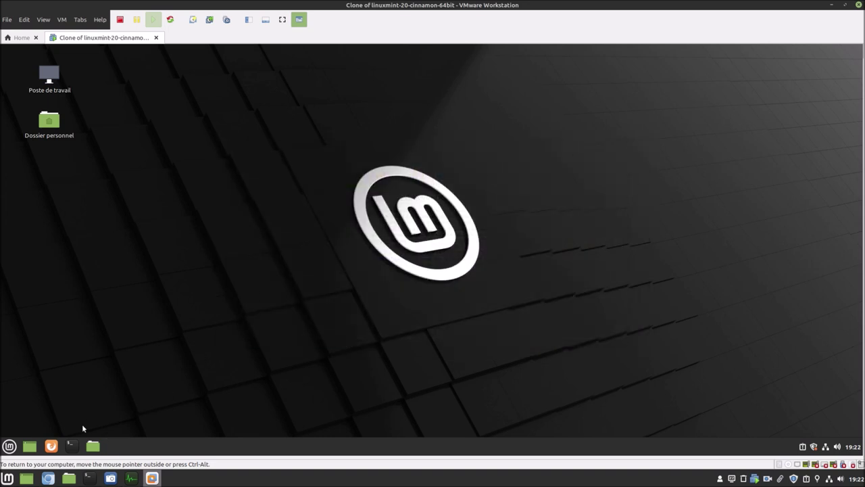
# Switch to Chromium and copy the command that adds the account to the vboxusers group from the ubuntu-fr wiki's VirtualBox page.
pyautogui.click(48, 478)
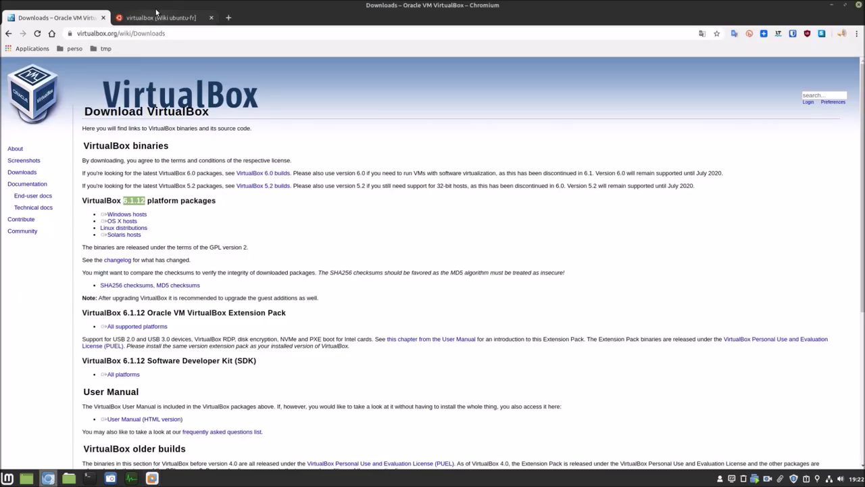
pyautogui.click(155, 15)
pyautogui.scroll(-10, 313, 304)
pyautogui.scroll(-15, 313, 304)
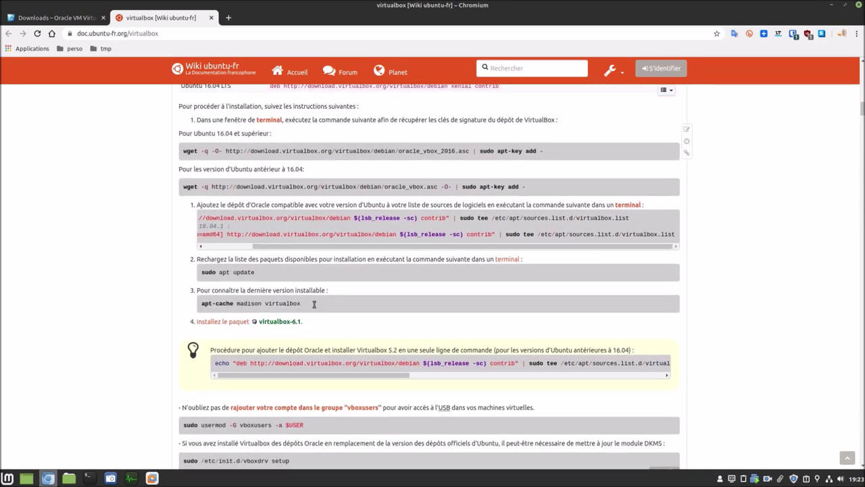
pyautogui.scroll(-3, 314, 304)
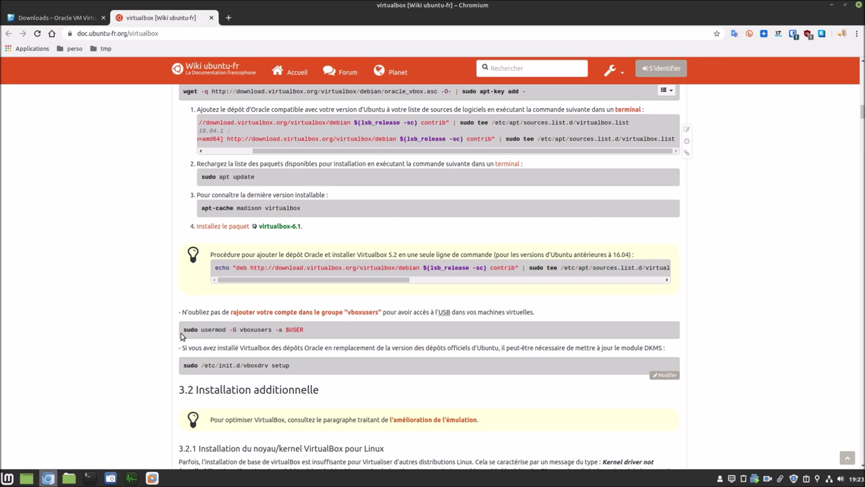
pyautogui.moveTo(183, 331); pyautogui.dragTo(303, 329)
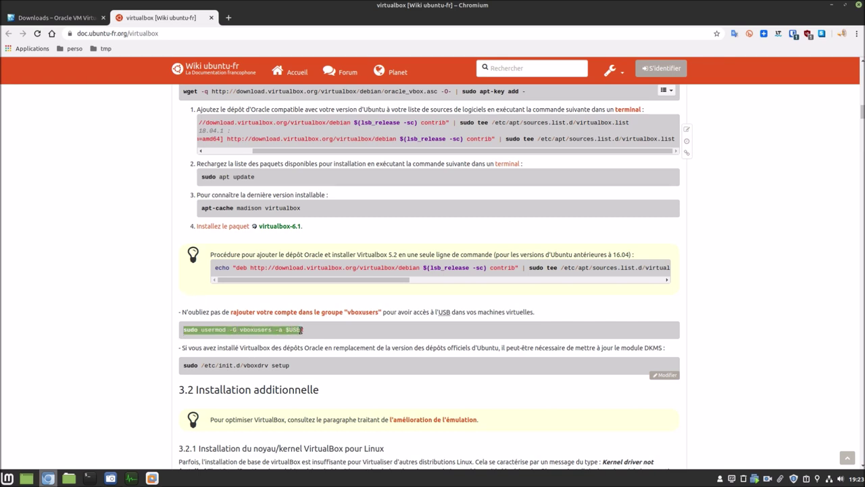
pyautogui.rightClick(294, 328)
pyautogui.click(308, 333)
# Switch to the Mint virtual machine in VMware Workstation, open a terminal and paste the copied vboxusers command.
pyautogui.click(152, 478)
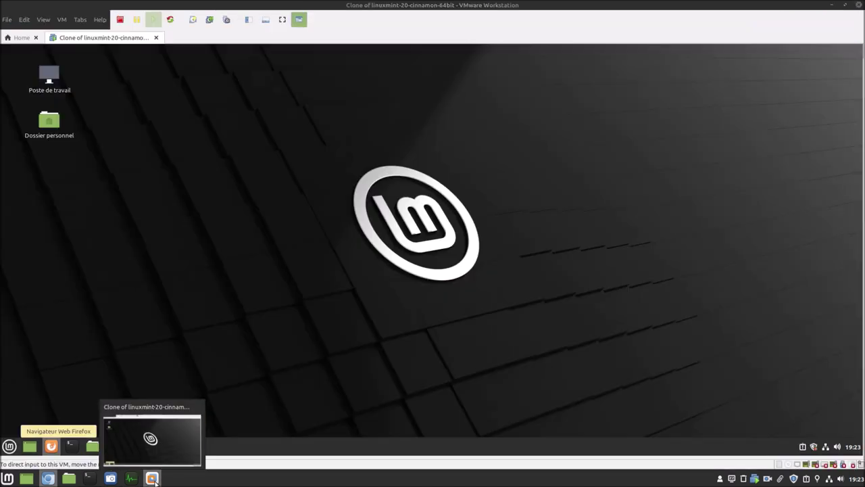
pyautogui.click(71, 448)
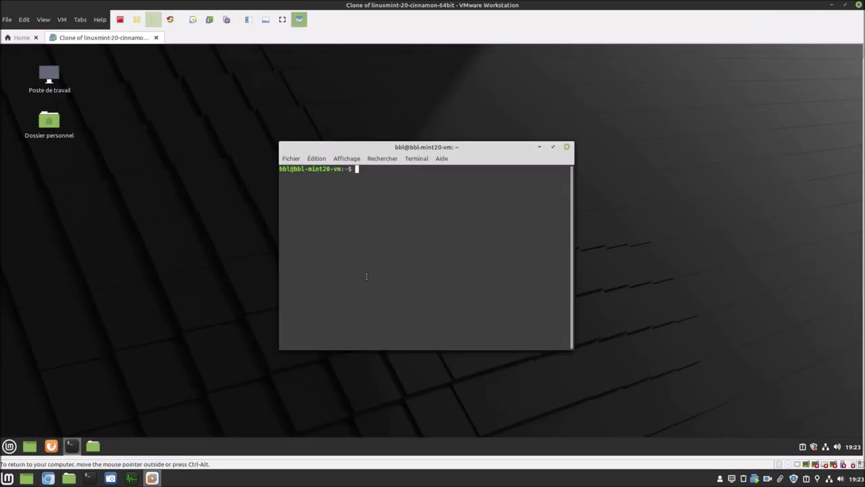
pyautogui.rightClick(367, 277)
pyautogui.click(388, 333)
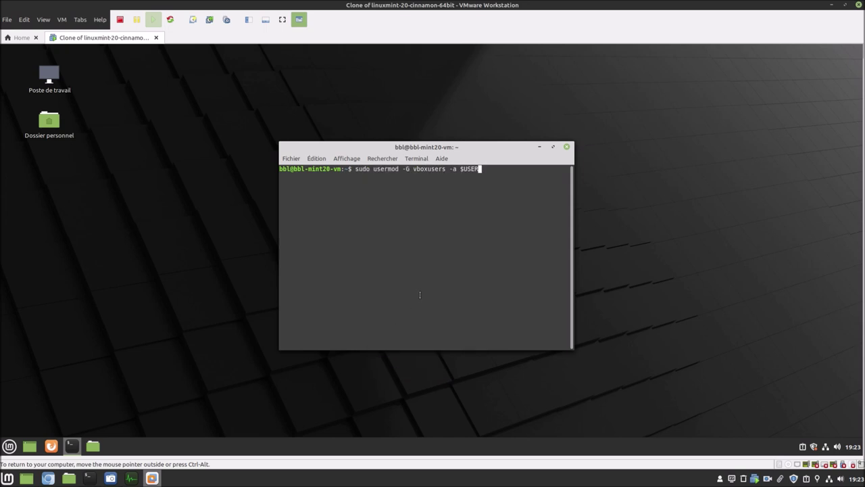
# Replace $USER in the usermod command with the account's login name and run it, entering the account password.
pyautogui.press('BackSpace')
pyautogui.press('BackSpace')
pyautogui.press('BackSpace')
pyautogui.press('BackSpace')
pyautogui.press('BackSpace')
pyautogui.write('bbl')
pyautogui.press('Return')
pyautogui.write('****')
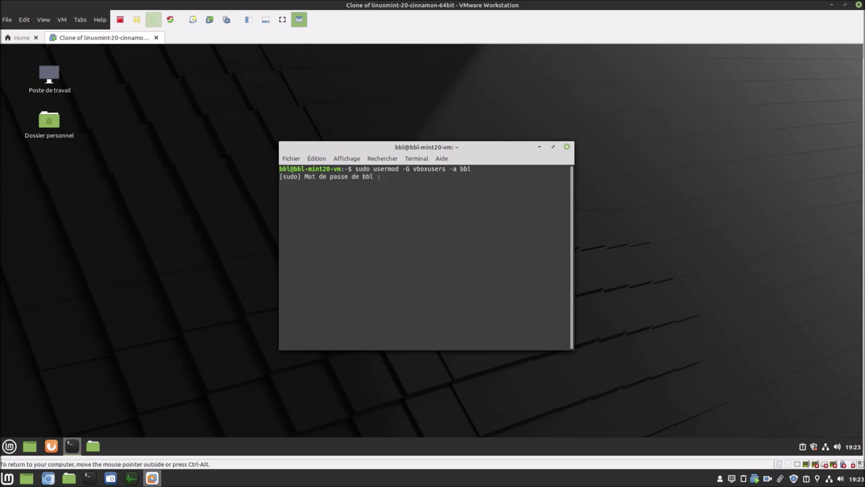
pyautogui.write('*')
pyautogui.press('Return')
# Switch back to Chromium and review the wiki page's sections on USB devices, booting from a USB key, optimisations and advanced use.
pyautogui.click(52, 480)
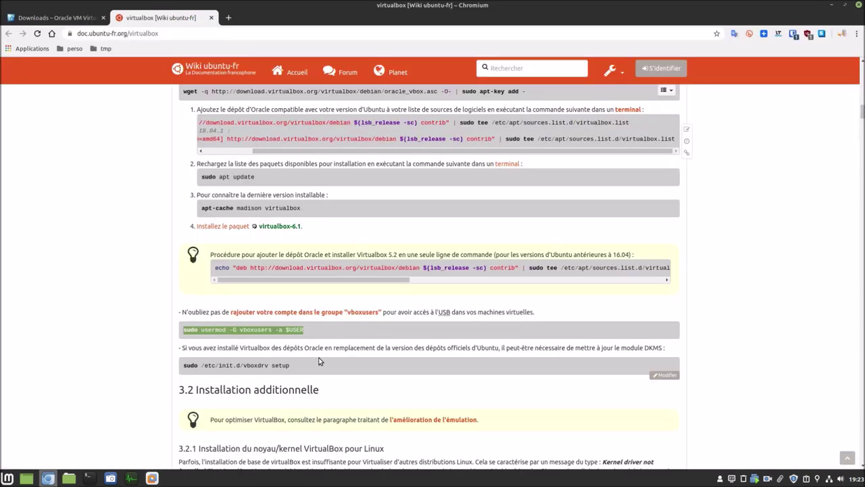
pyautogui.scroll(-3, 320, 361)
pyautogui.scroll(-8, 320, 361)
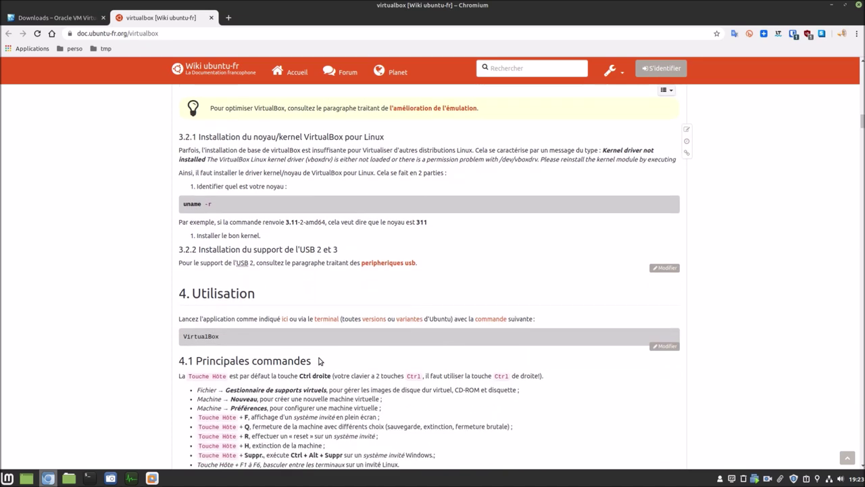
pyautogui.scroll(-7, 320, 362)
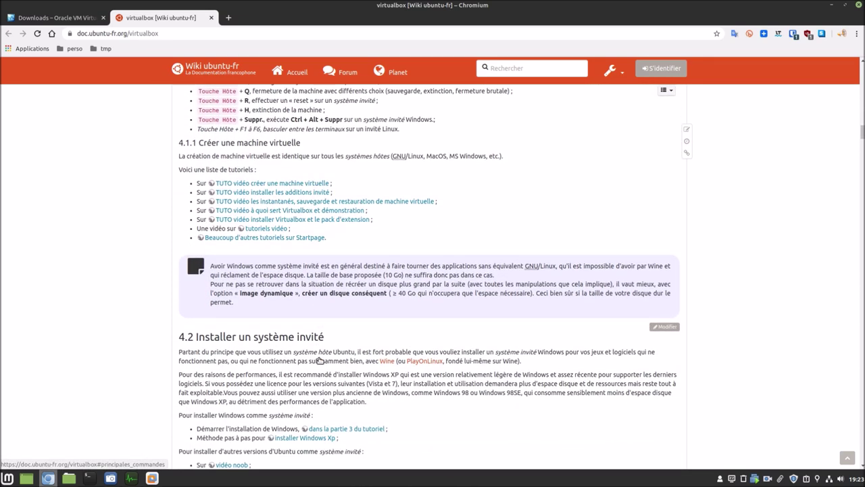
pyautogui.scroll(-5, 320, 360)
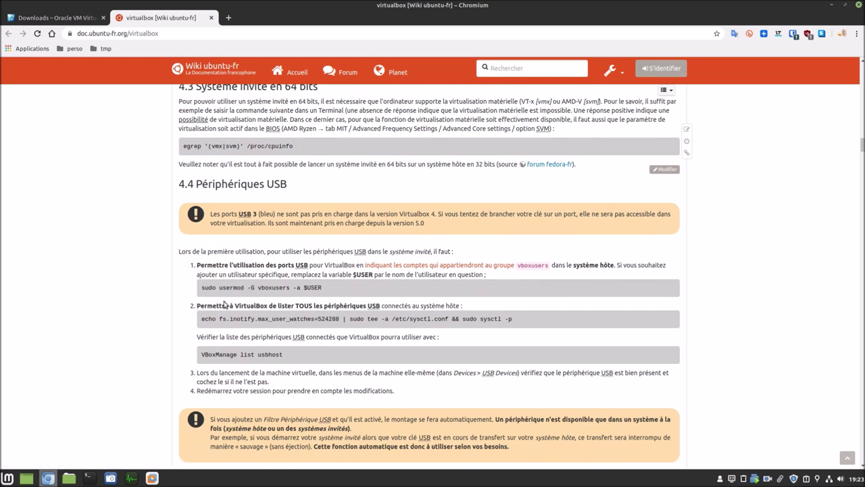
pyautogui.scroll(-5, 232, 315)
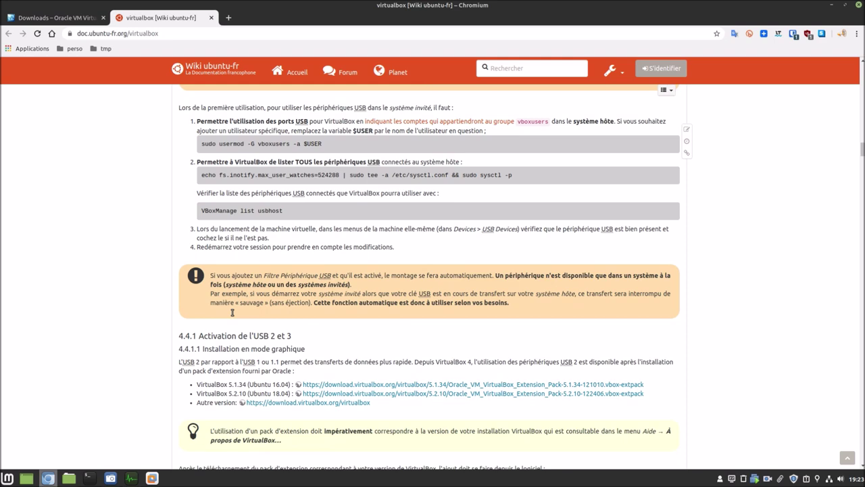
pyautogui.scroll(-7, 232, 313)
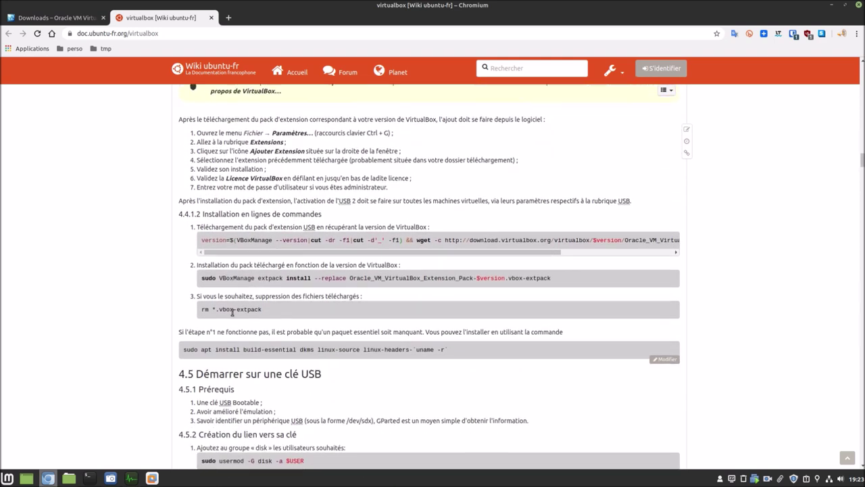
pyautogui.scroll(-4, 231, 312)
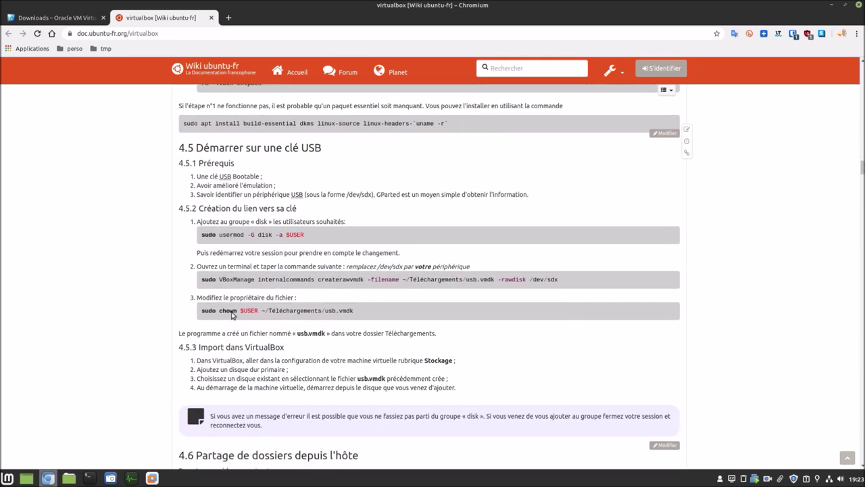
pyautogui.scroll(-3, 232, 312)
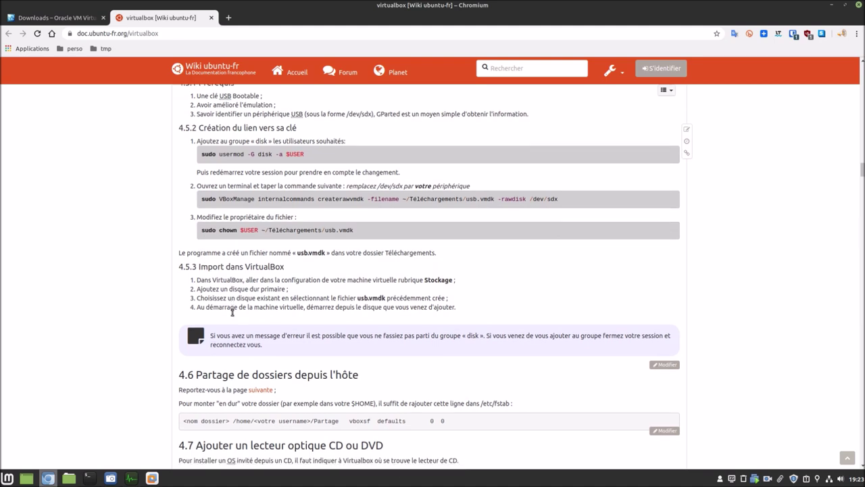
pyautogui.scroll(2, 232, 313)
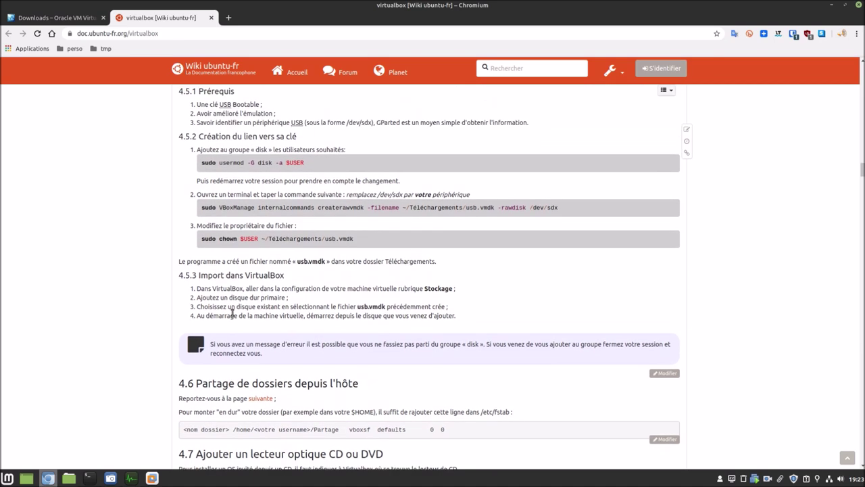
pyautogui.scroll(-1, 232, 312)
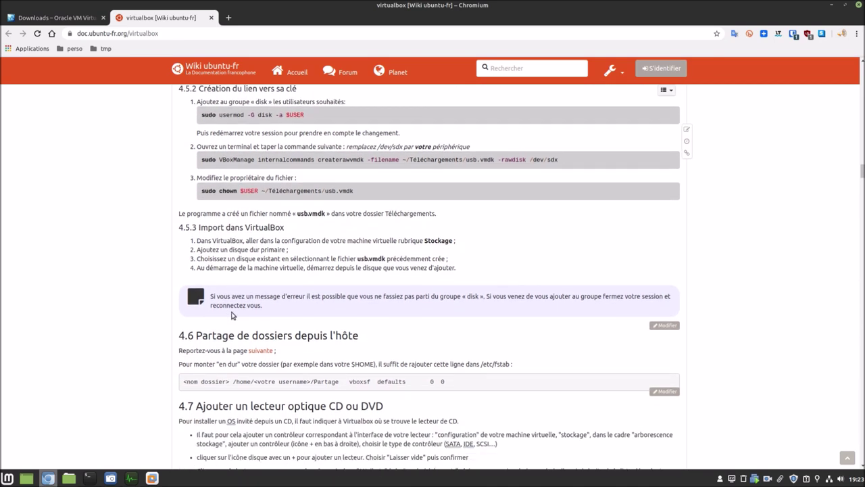
pyautogui.scroll(-1, 232, 315)
pyautogui.scroll(3, 232, 315)
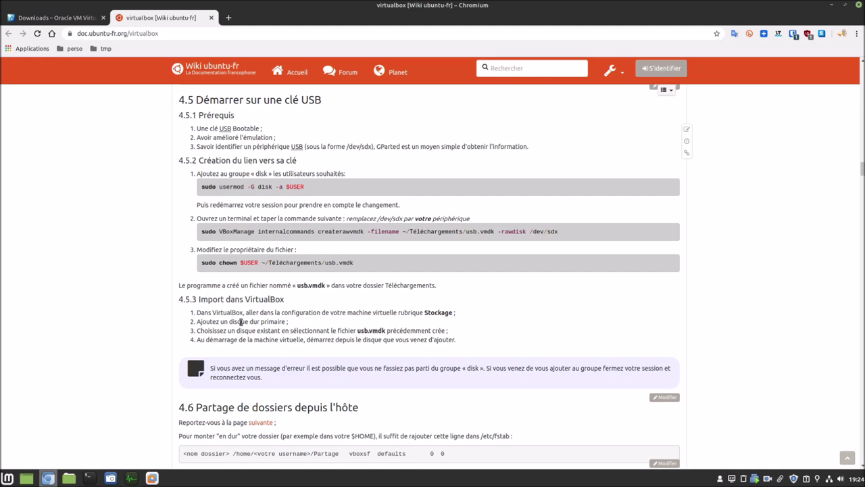
pyautogui.scroll(-9, 234, 313)
pyautogui.scroll(-14, 242, 326)
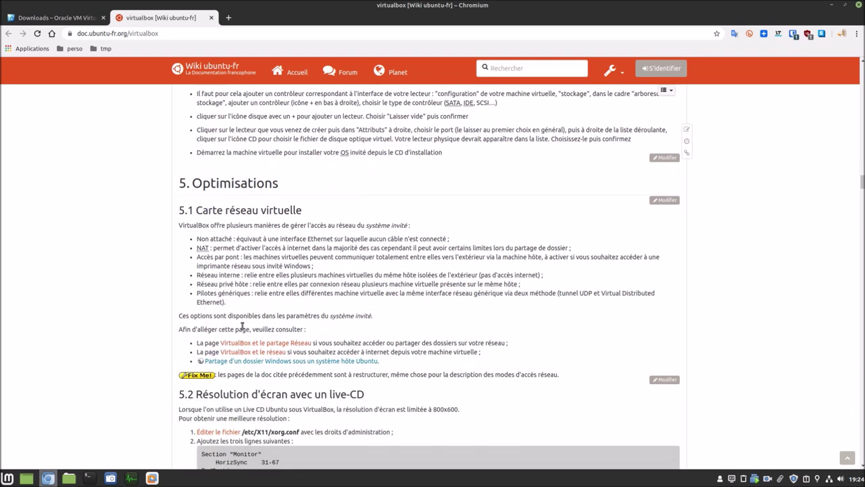
pyautogui.scroll(-6, 242, 326)
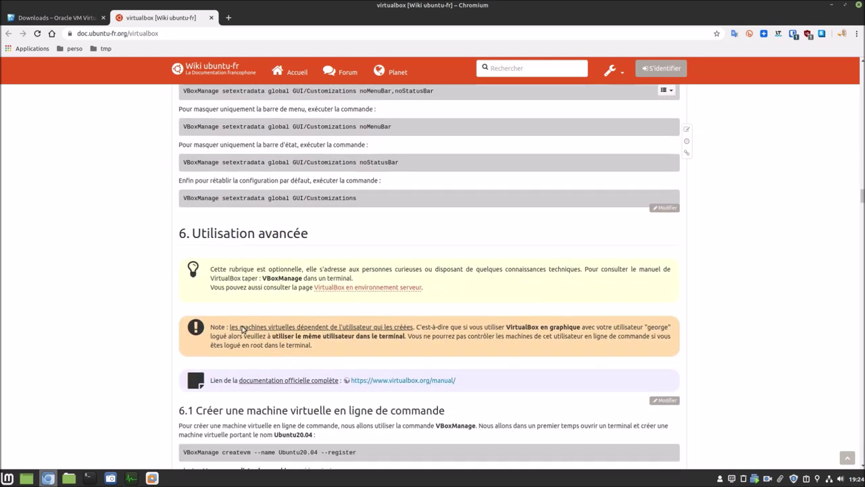
pyautogui.scroll(-2, 242, 326)
pyautogui.scroll(-7, 242, 326)
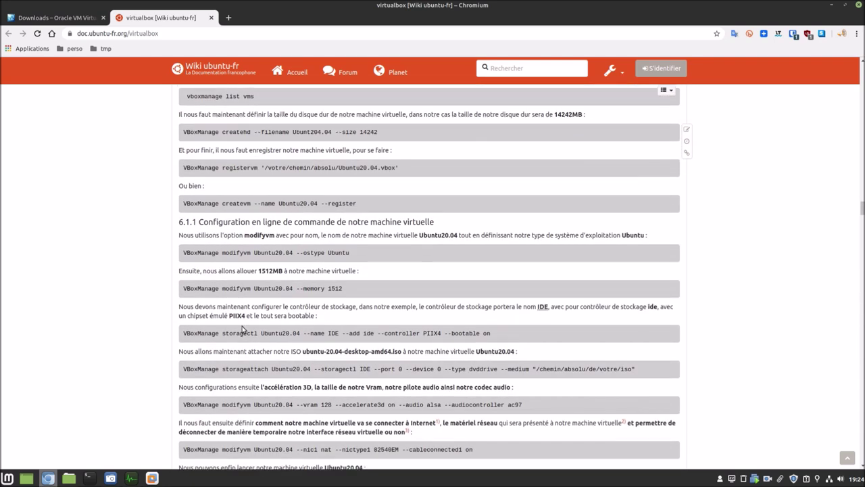
# Copy the command sudo usermod -G disk -a $USER from section 4.5.2 of the wiki page.
pyautogui.scroll(2, 251, 328)
pyautogui.scroll(20, 251, 328)
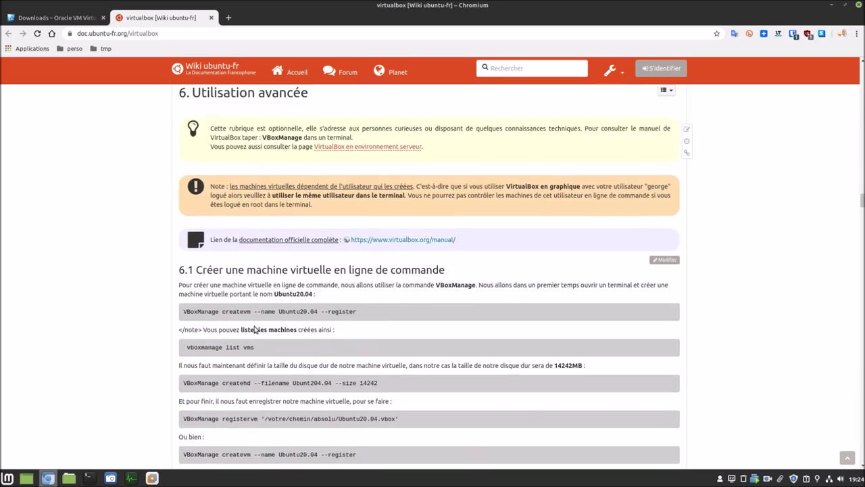
pyautogui.scroll(10, 254, 329)
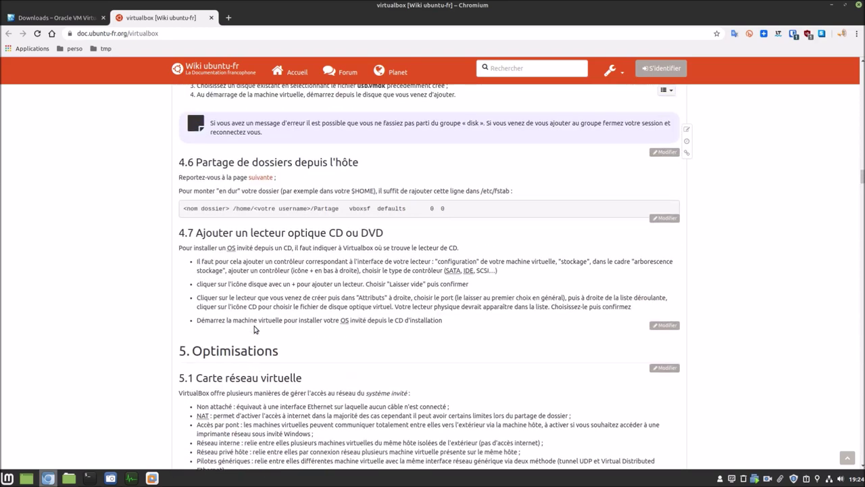
pyautogui.scroll(3, 254, 329)
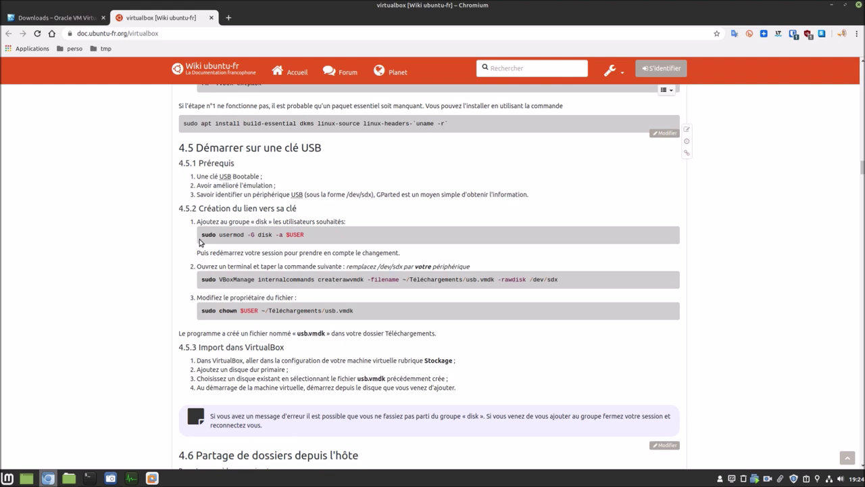
pyautogui.moveTo(201, 234); pyautogui.dragTo(305, 234)
pyautogui.hotkey('ctrl', 'c')
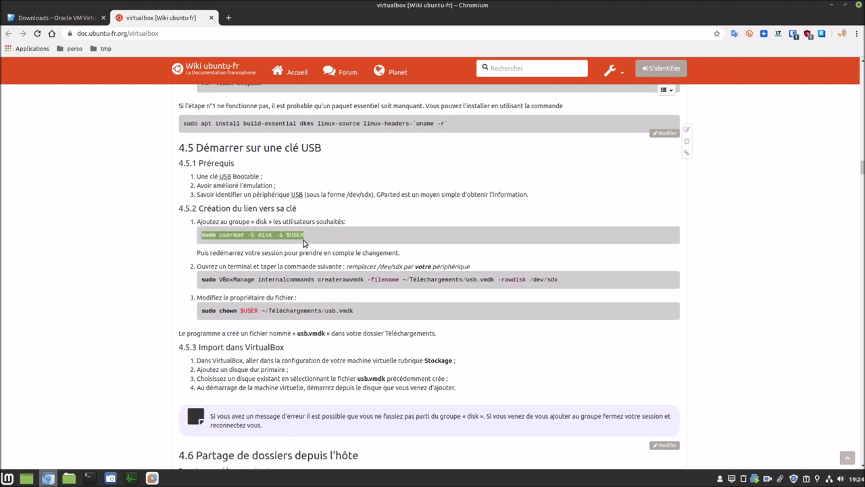
pyautogui.rightClick(283, 236)
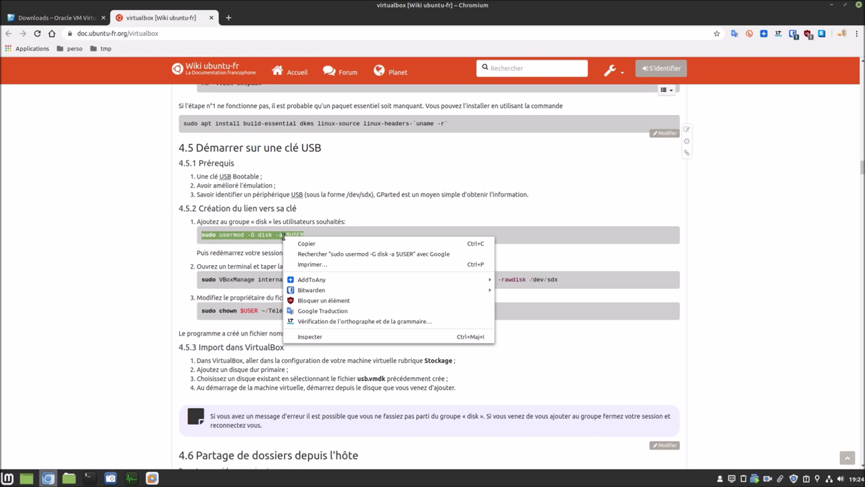
pyautogui.click(307, 243)
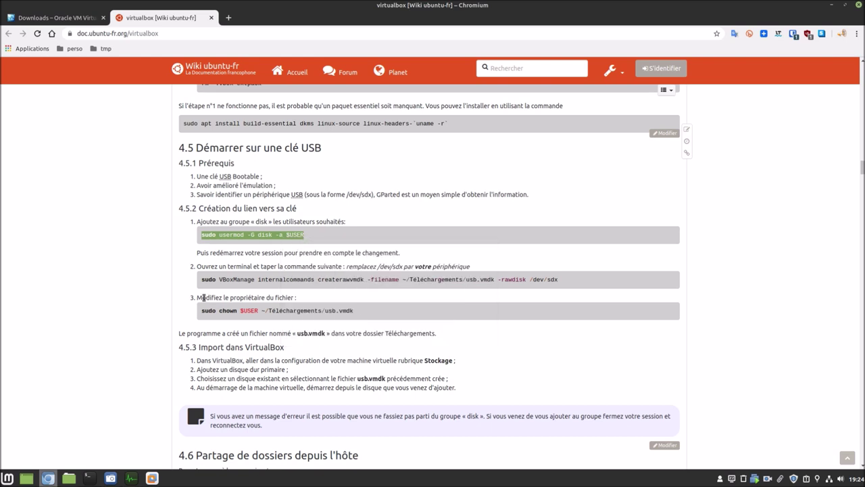
# In the VMware guest's terminal, run the copied disk group command with $USER replaced by the account's login name, and close the terminal.
pyautogui.moveTo(152, 478)
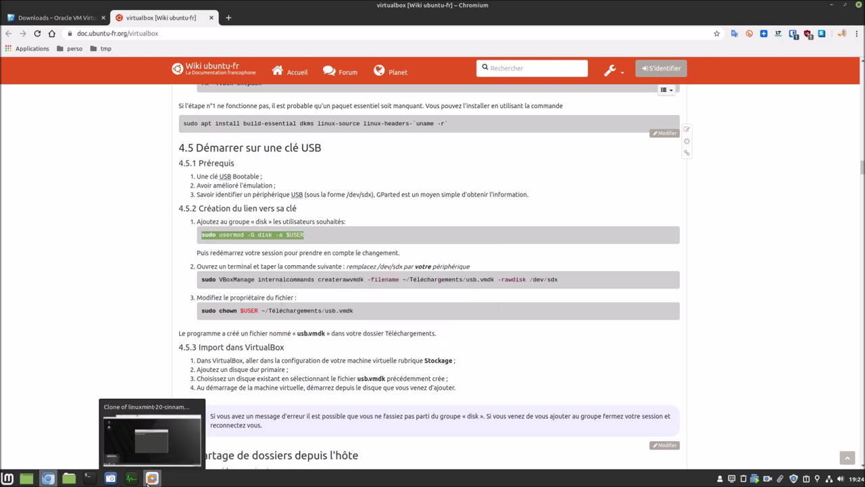
pyautogui.click(148, 480)
pyautogui.rightClick(345, 302)
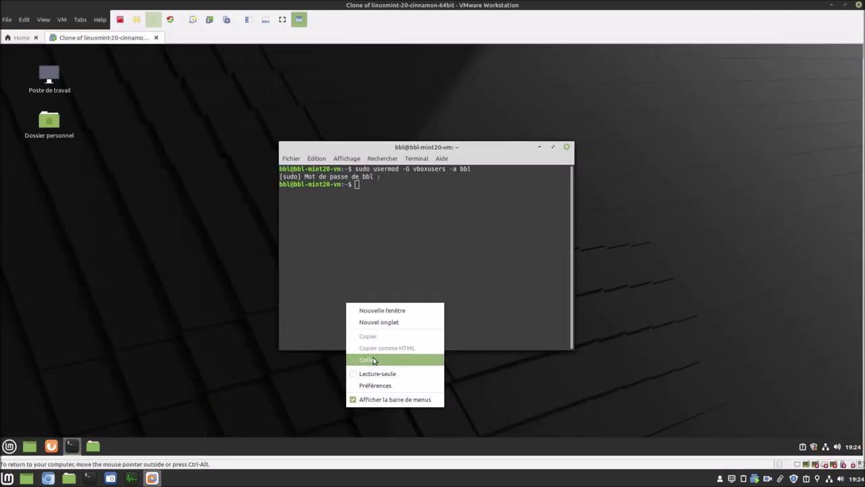
pyautogui.click(374, 359)
pyautogui.press('BackSpace')
pyautogui.press('BackSpace')
pyautogui.press('BackSpace')
pyautogui.press('BackSpace')
pyautogui.press('BackSpace')
pyautogui.write('bbl')
pyautogui.press('Return')
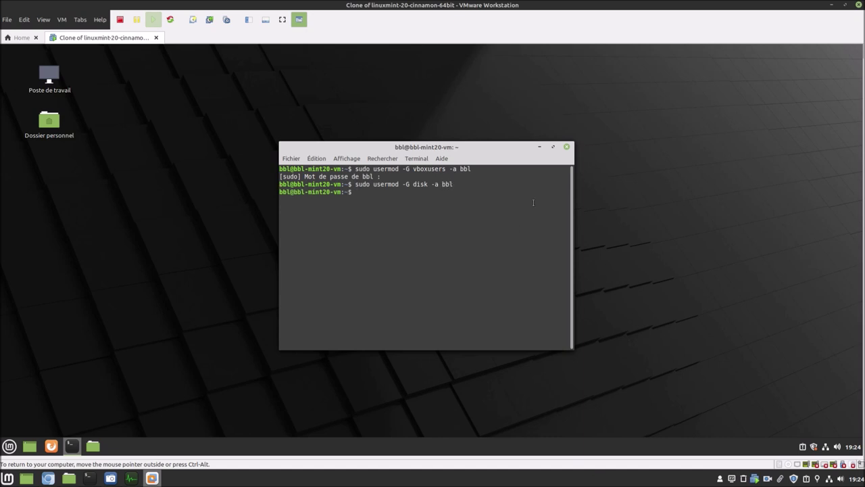
pyautogui.click(567, 146)
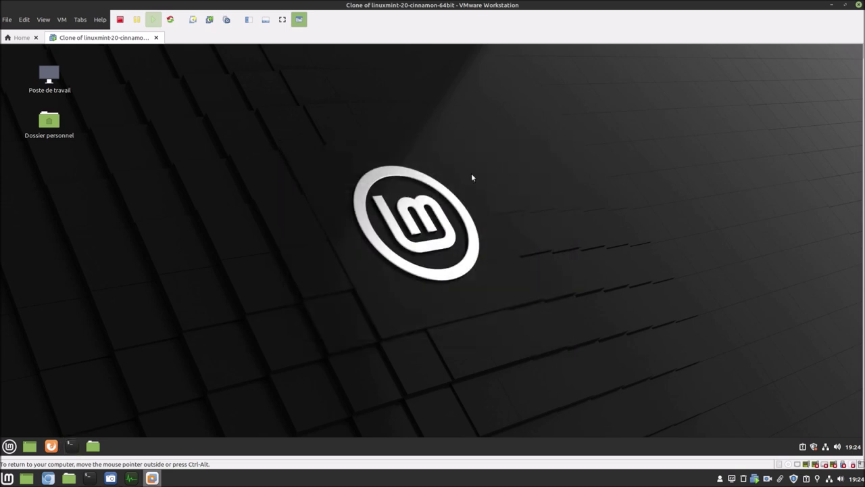
# Restart Linux Mint in the virtual machine and log back in with the account password.
pyautogui.click(9, 446)
pyautogui.click(15, 402)
pyautogui.click(391, 264)
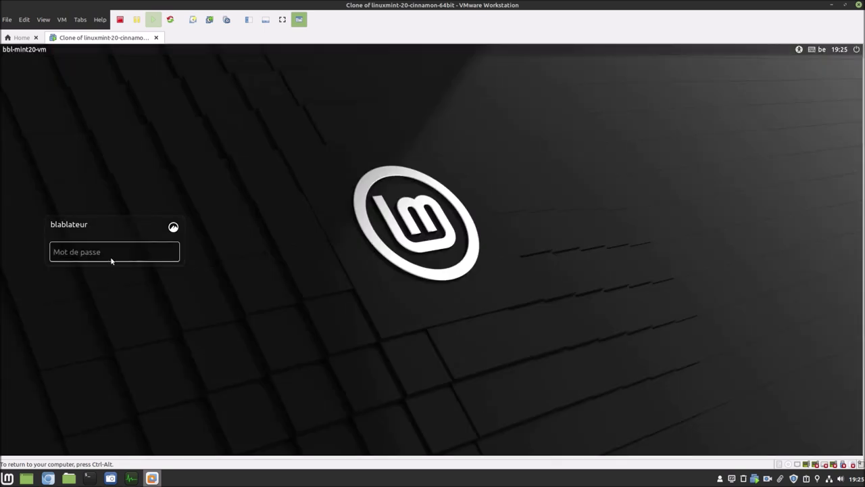
pyautogui.write('******')
pyautogui.press('Return')
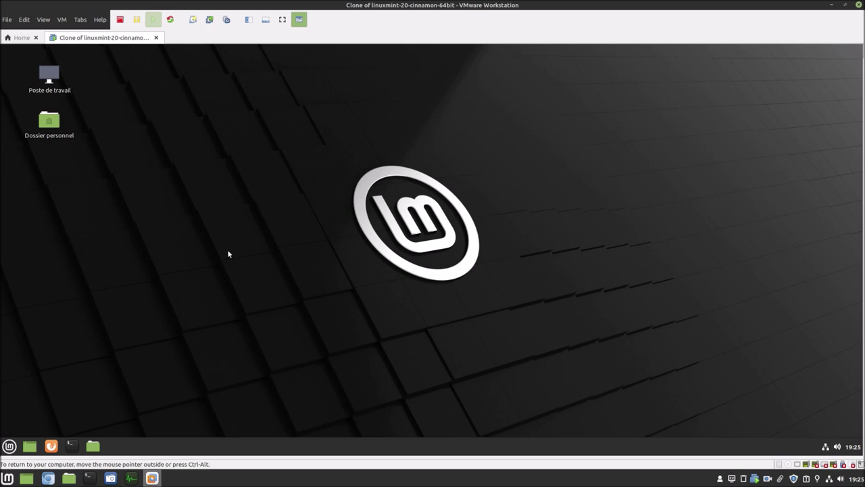
# Restore the virtual machine to its fresh-clone snapshot, discarding the current state, and start it up.
pyautogui.click(209, 20)
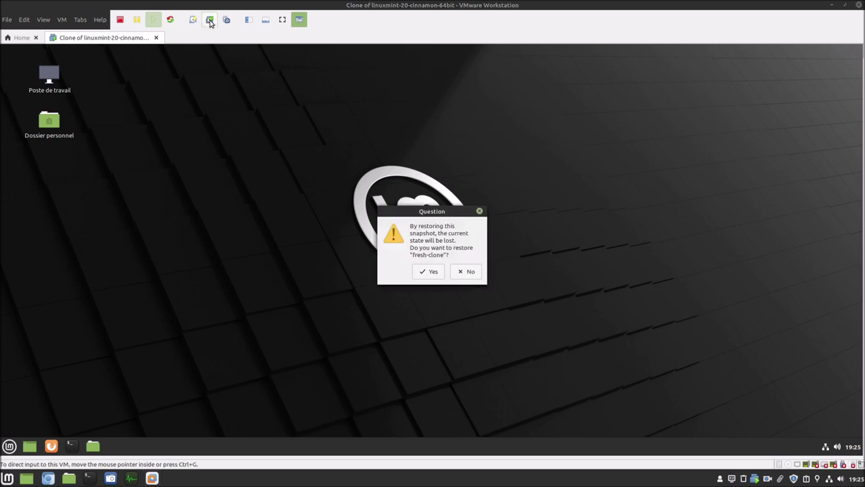
pyautogui.click(433, 273)
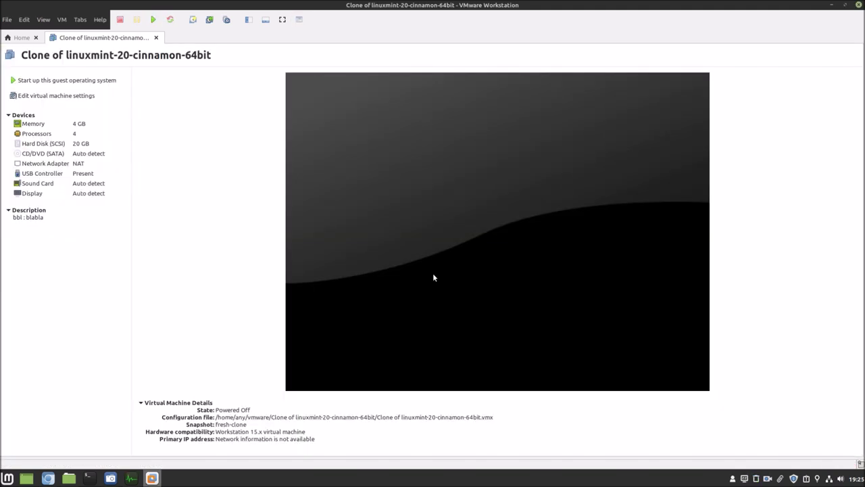
pyautogui.click(154, 20)
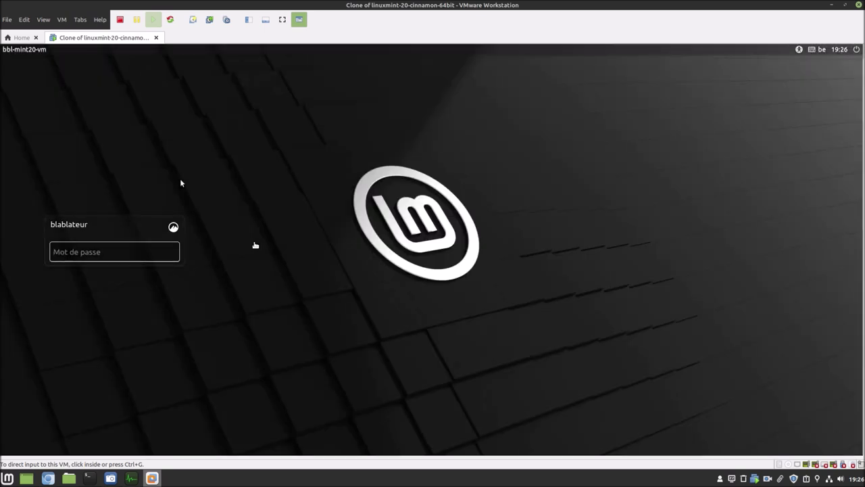
# Log in to the restored Linux Mint guest with the account password.
pyautogui.click(149, 253)
pyautogui.write('•••••')
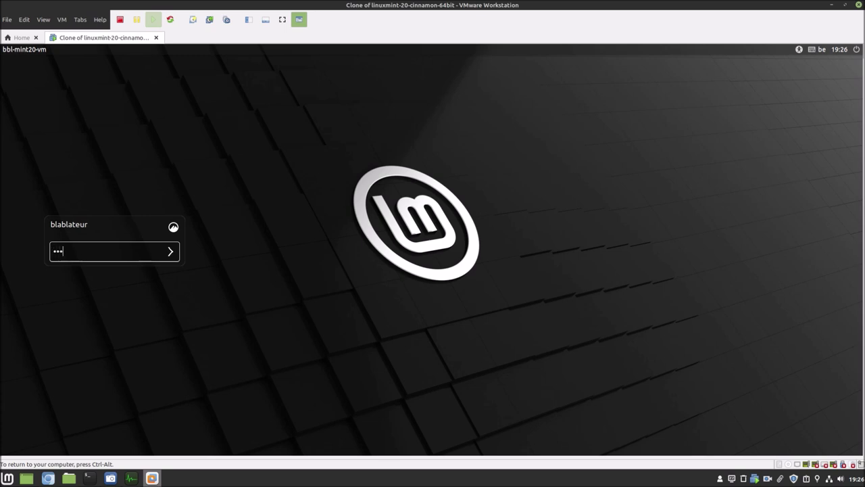
pyautogui.press('Return')
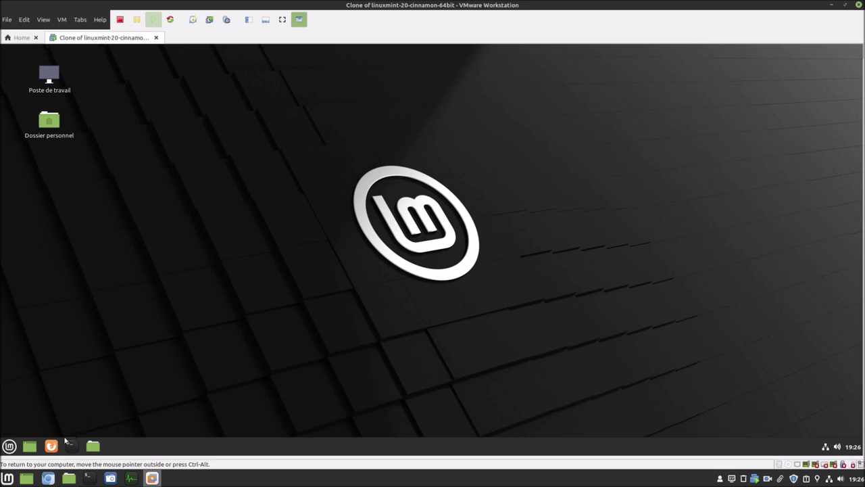
# Start Firefox in the Linux Mint guest and copy the VirtualBox downloads page address from the host's Chromium browser.
pyautogui.click(58, 444)
pyautogui.click(53, 477)
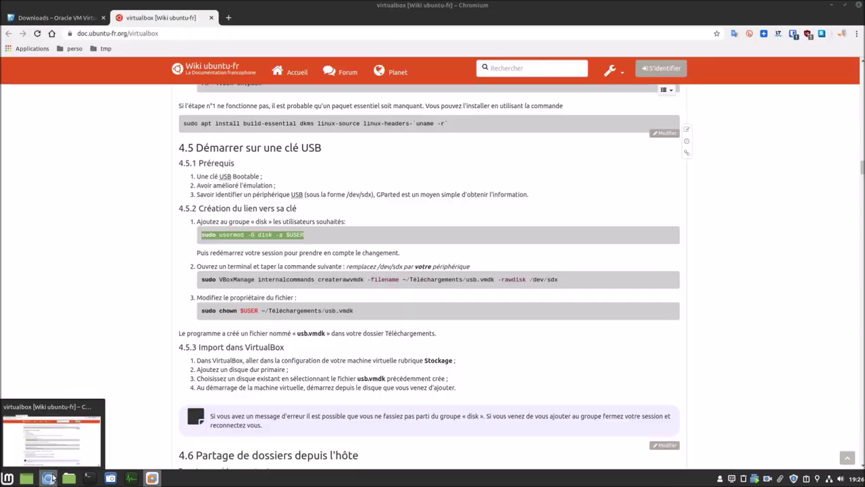
pyautogui.click(65, 15)
pyautogui.click(152, 33)
pyautogui.rightClick(151, 33)
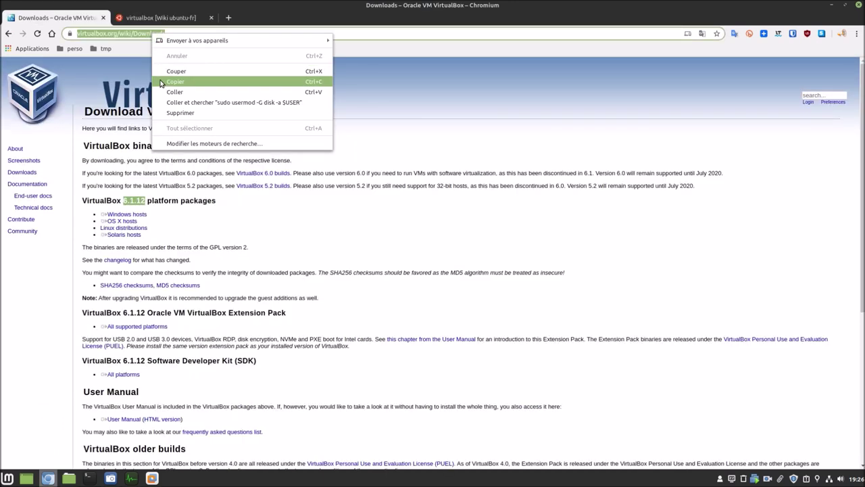
pyautogui.click(160, 82)
# Back in the VMware guest, load the copied VirtualBox downloads address in Firefox.
pyautogui.click(153, 478)
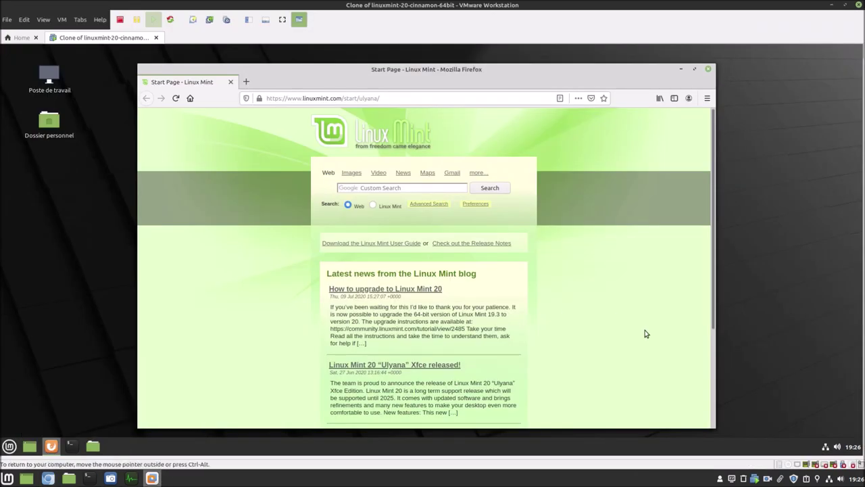
pyautogui.click(411, 97)
pyautogui.click(411, 97)
pyautogui.rightClick(410, 100)
pyautogui.click(400, 100)
pyautogui.click(402, 98)
pyautogui.rightClick(404, 99)
pyautogui.click(421, 155)
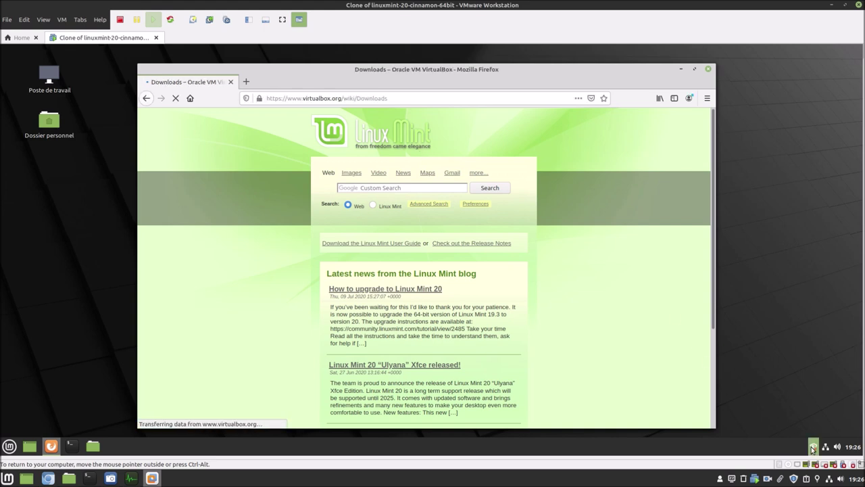
# Apply the new version of the guest's update manager, authenticate with the account password, and close the update manager.
pyautogui.click(451, 355)
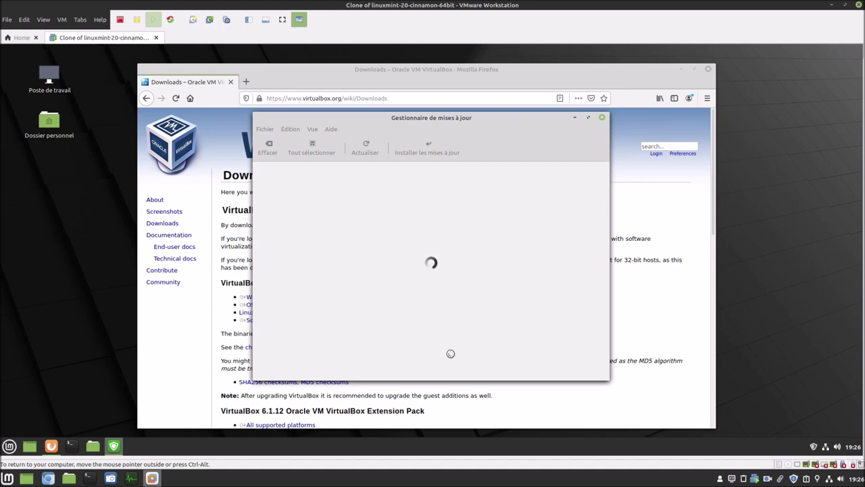
pyautogui.click(588, 173)
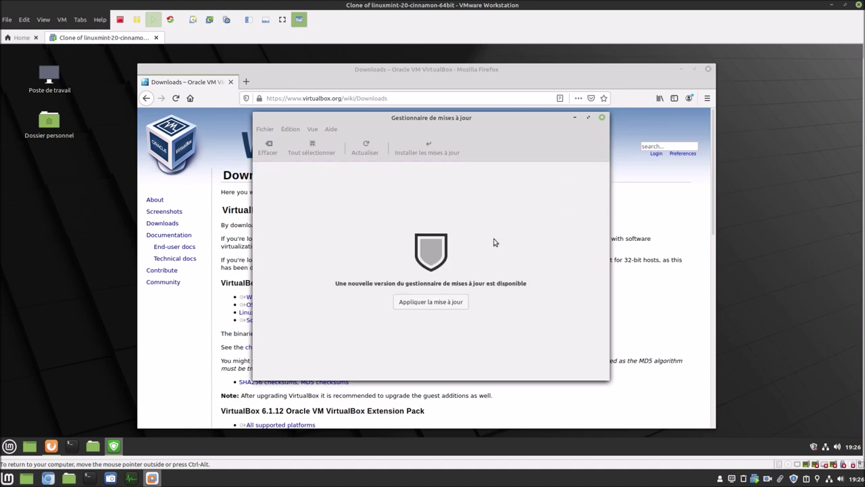
pyautogui.click(446, 303)
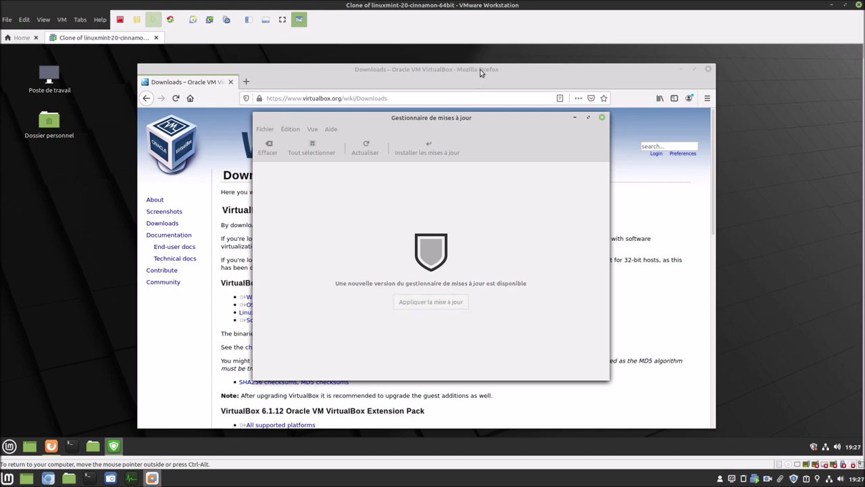
pyautogui.write('****')
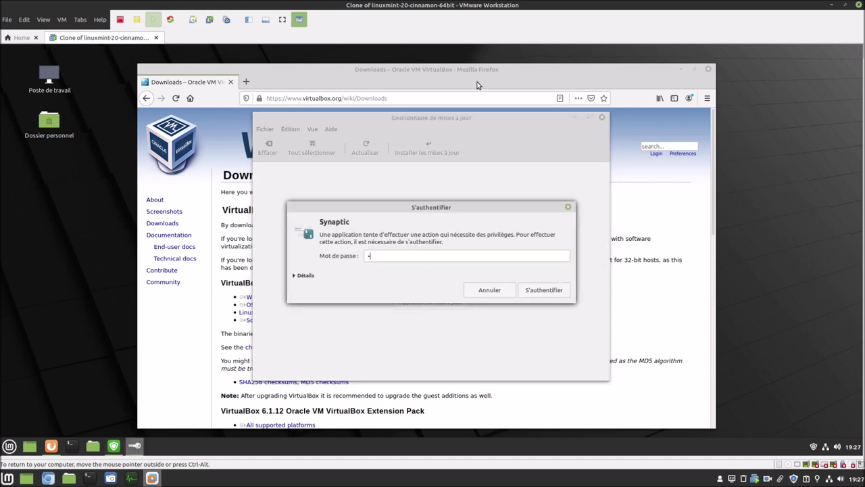
pyautogui.press('Return')
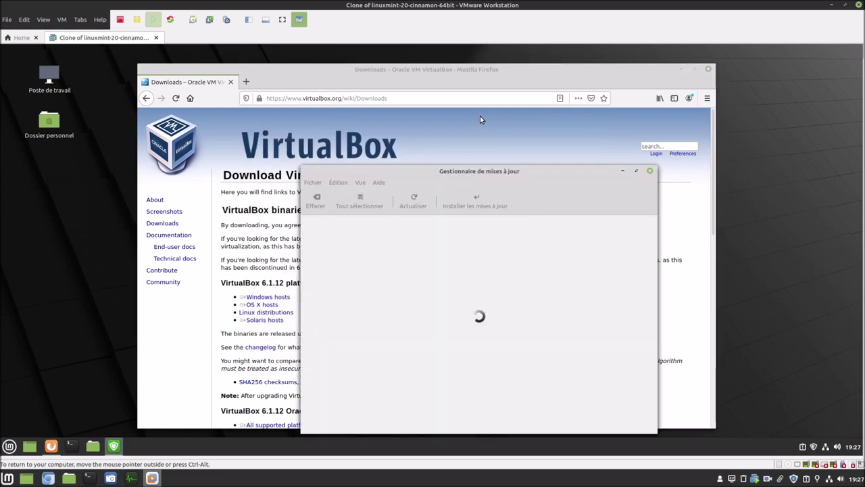
pyautogui.click(649, 171)
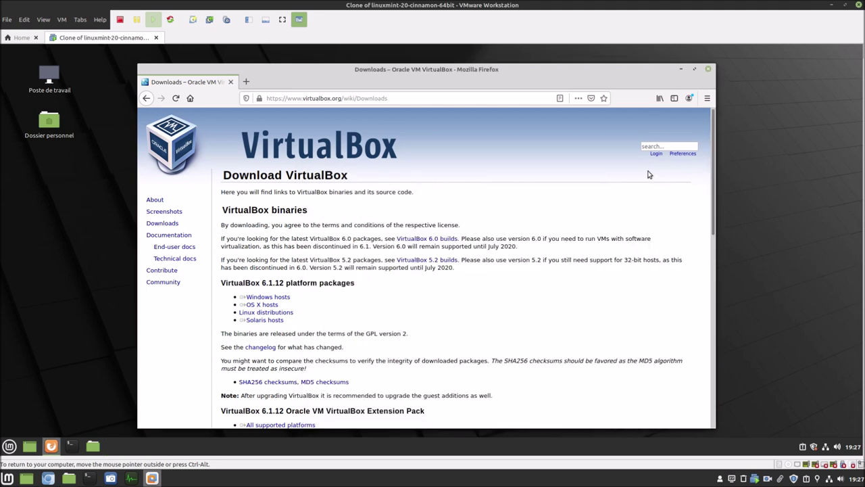
# From the VirtualBox Linux distributions page, download and save the Ubuntu 19.10 / 20.04 package.
pyautogui.click(174, 223)
pyautogui.click(270, 314)
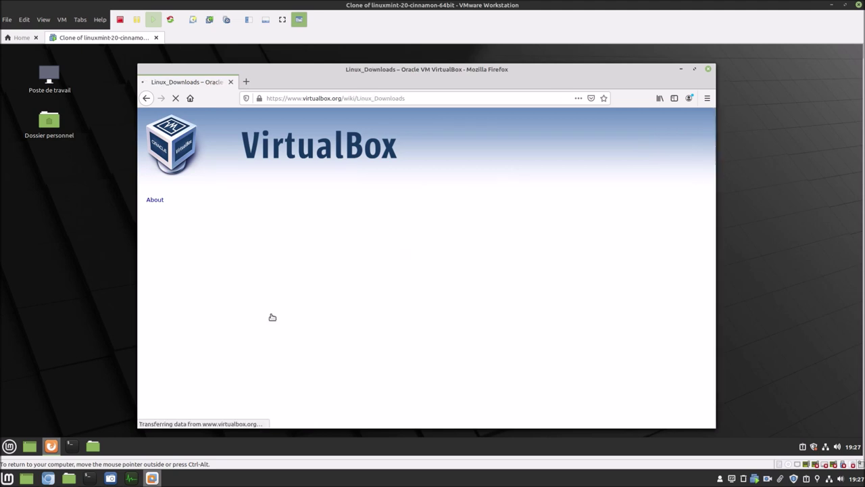
pyautogui.click(270, 317)
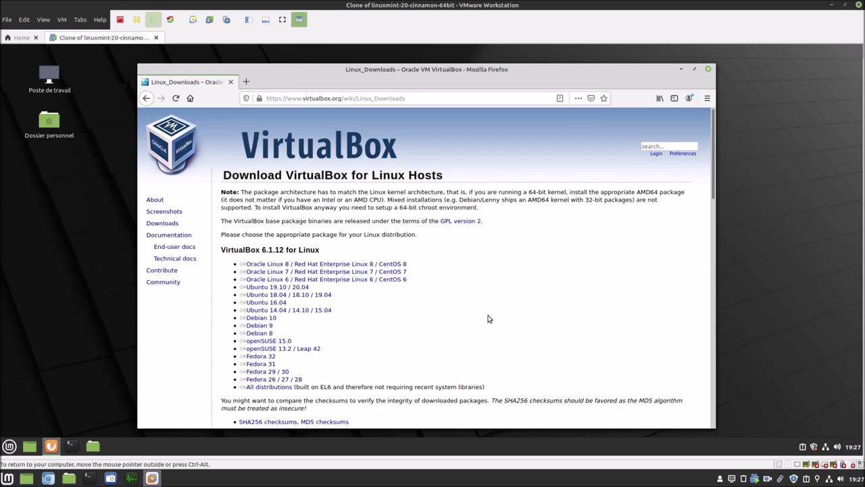
pyautogui.click(301, 287)
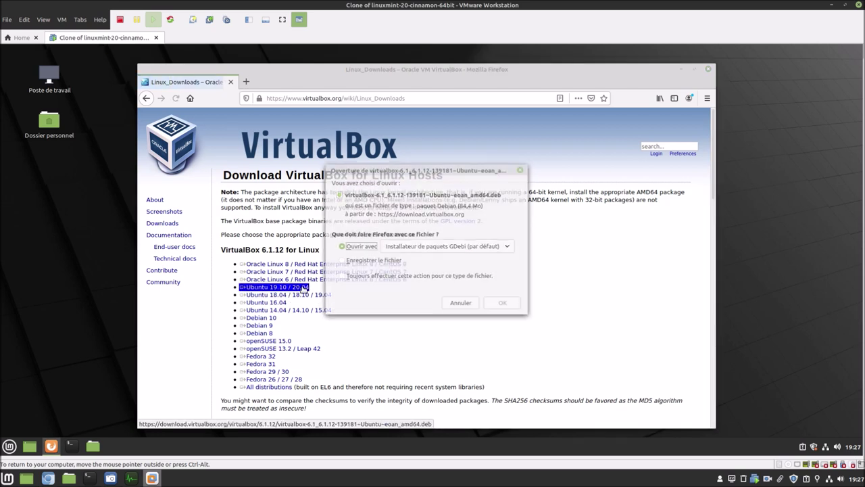
pyautogui.click(380, 261)
pyautogui.click(503, 305)
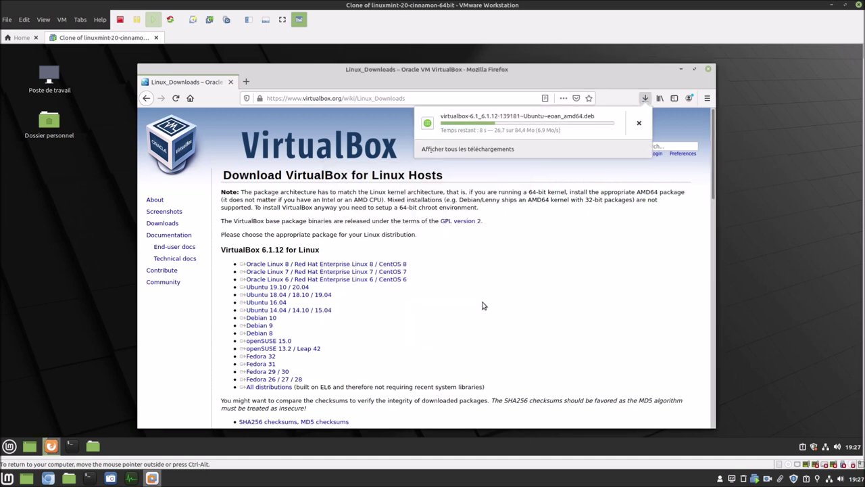
# Open the downloaded VirtualBox .deb from the Téléchargements folder in GDebi and review the additional packages it requires.
pyautogui.click(97, 424)
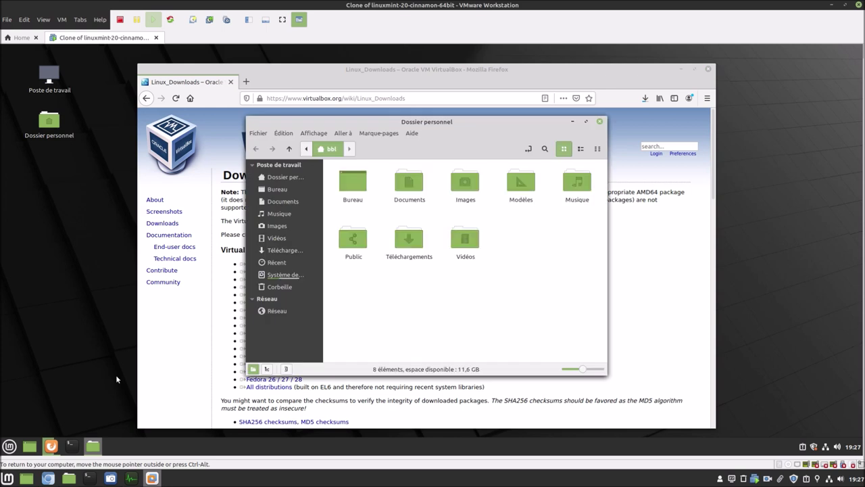
pyautogui.click(284, 250)
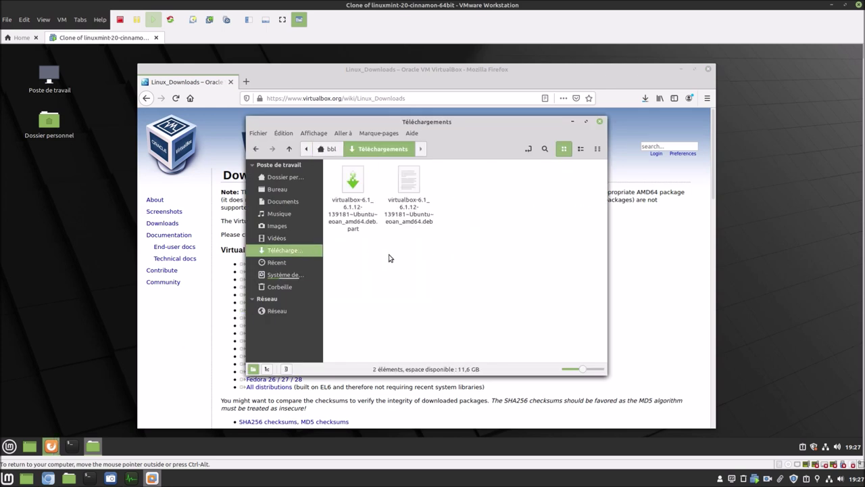
pyautogui.rightClick(353, 192)
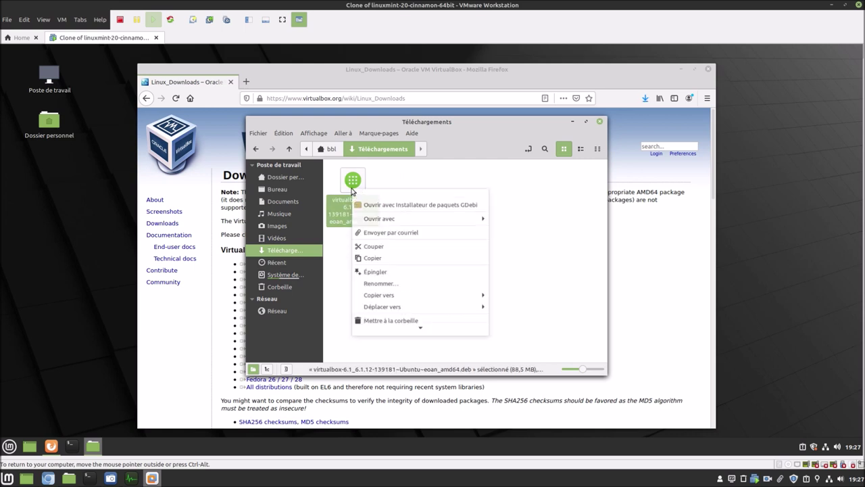
pyautogui.click(383, 197)
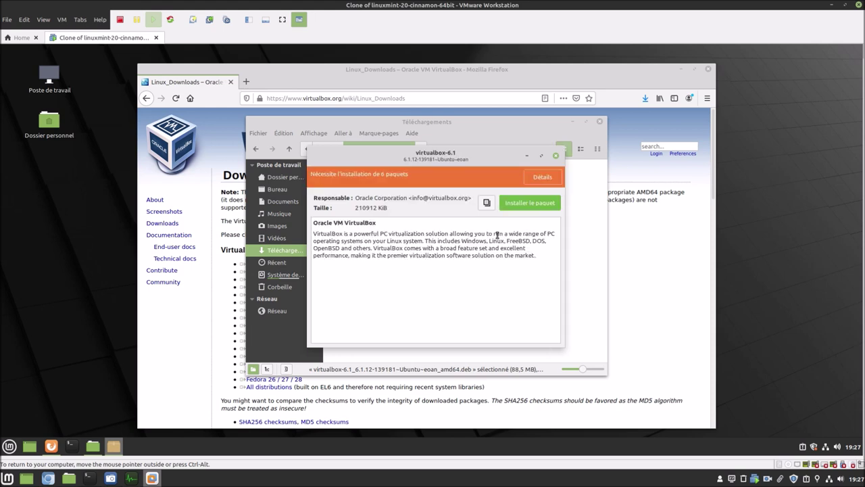
pyautogui.click(539, 178)
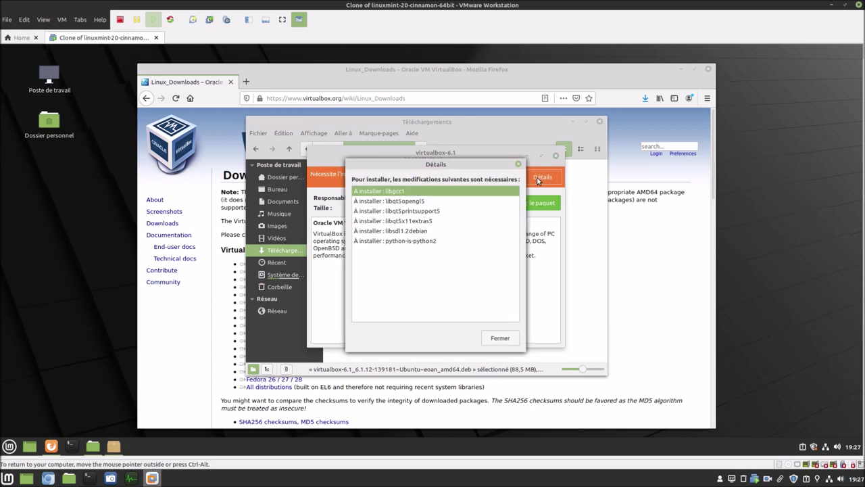
pyautogui.click(500, 338)
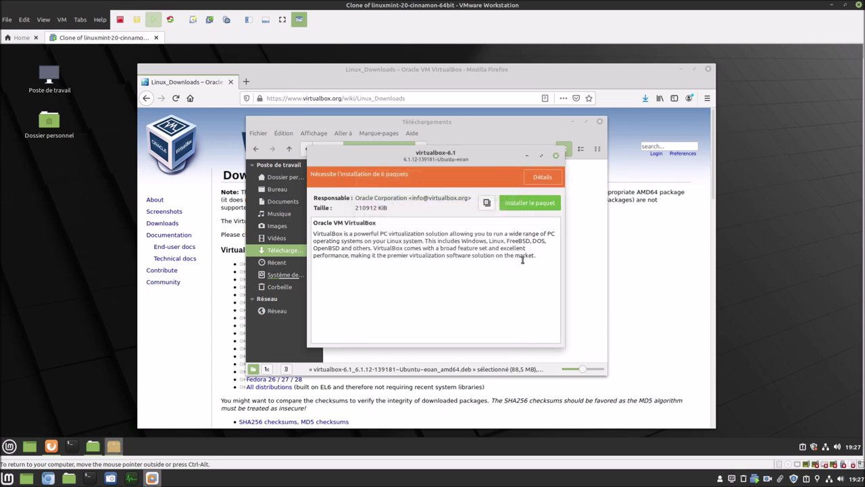
# Install the virtualbox-6.1 package with its additional software, authenticating with the account password, and close the package installer.
pyautogui.click(526, 204)
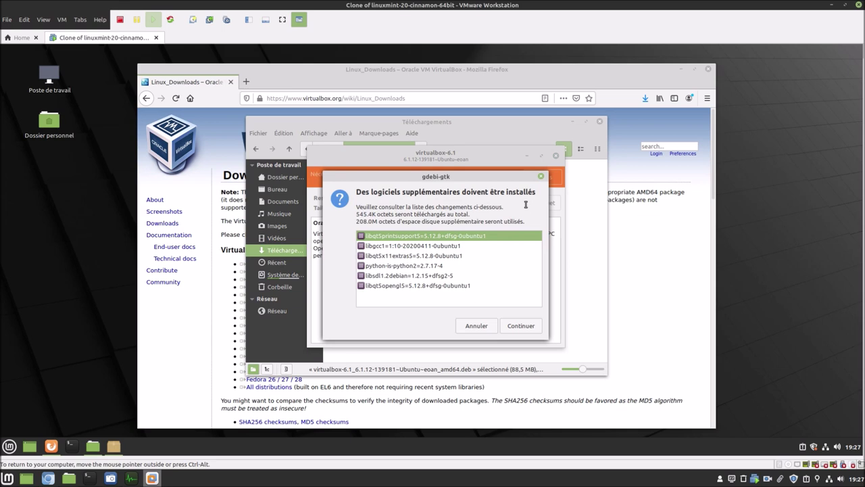
pyautogui.click(520, 326)
pyautogui.write('••••••')
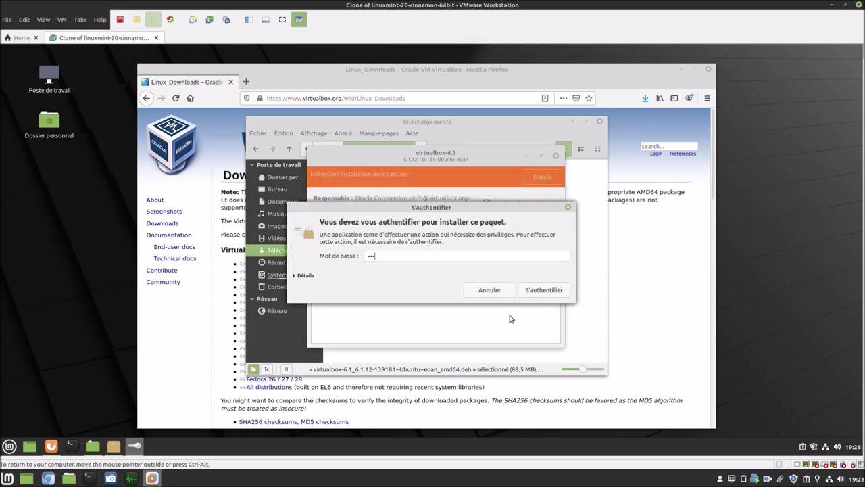
pyautogui.press('Return')
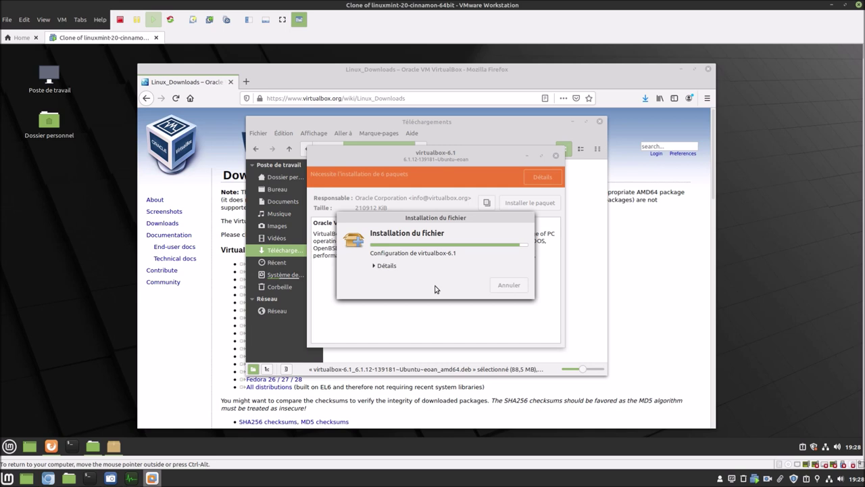
pyautogui.click(389, 265)
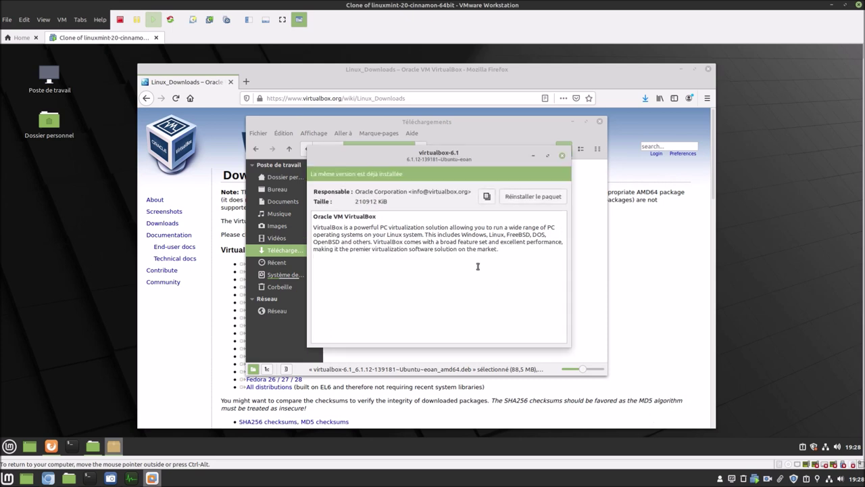
pyautogui.click(561, 157)
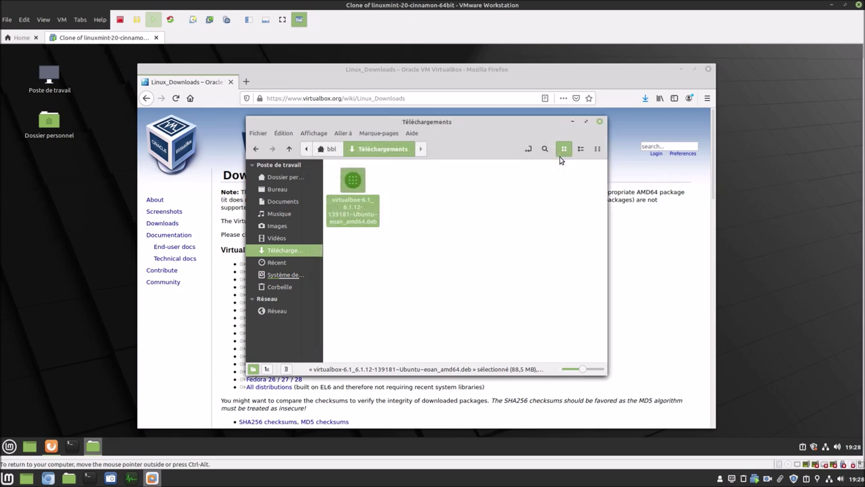
# Find Oracle VM VirtualBox among the guest's applications, launch it, and check its version information.
pyautogui.click(6, 445)
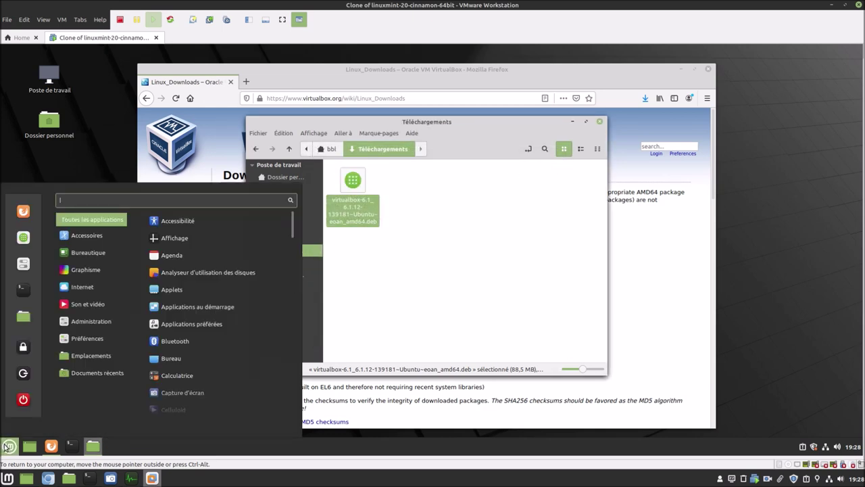
pyautogui.write('vi')
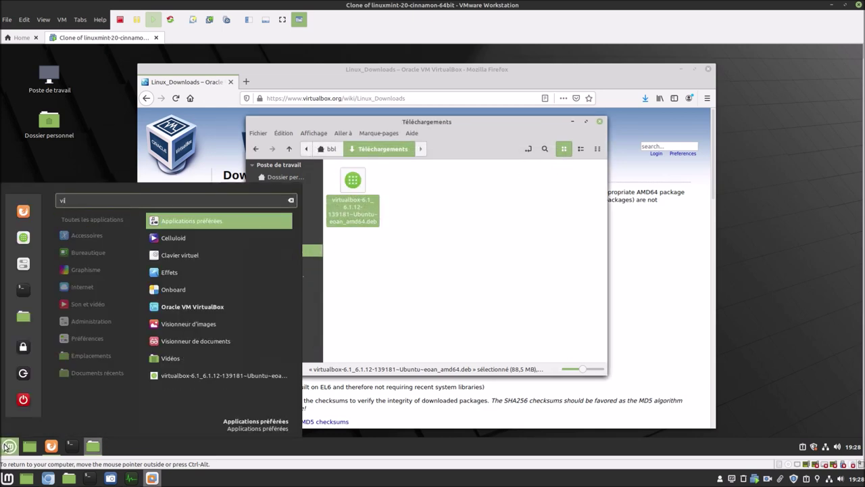
pyautogui.click(197, 305)
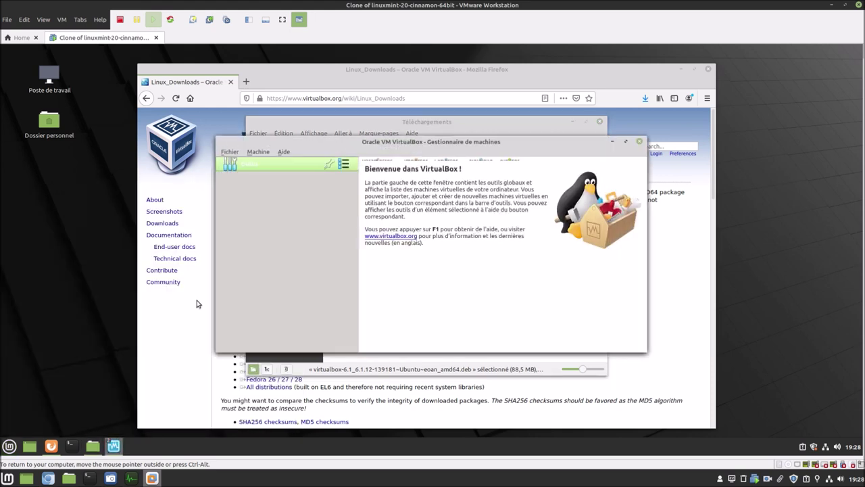
pyautogui.click(284, 151)
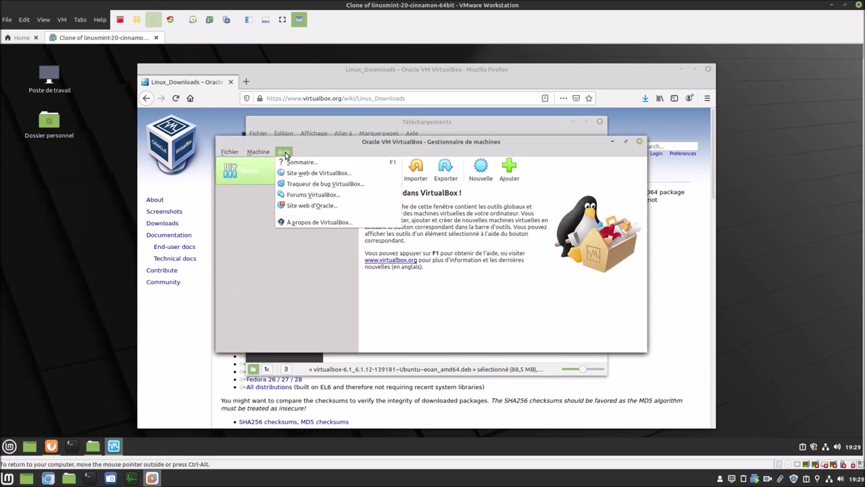
pyautogui.click(308, 222)
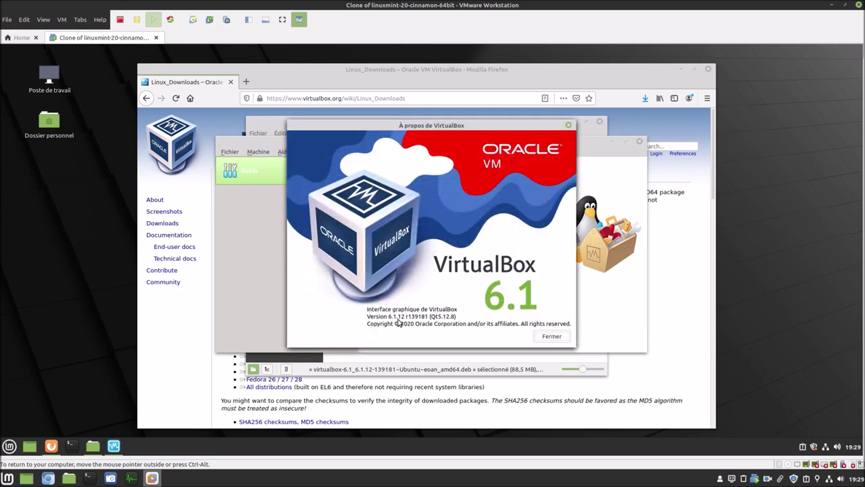
pyautogui.click(549, 337)
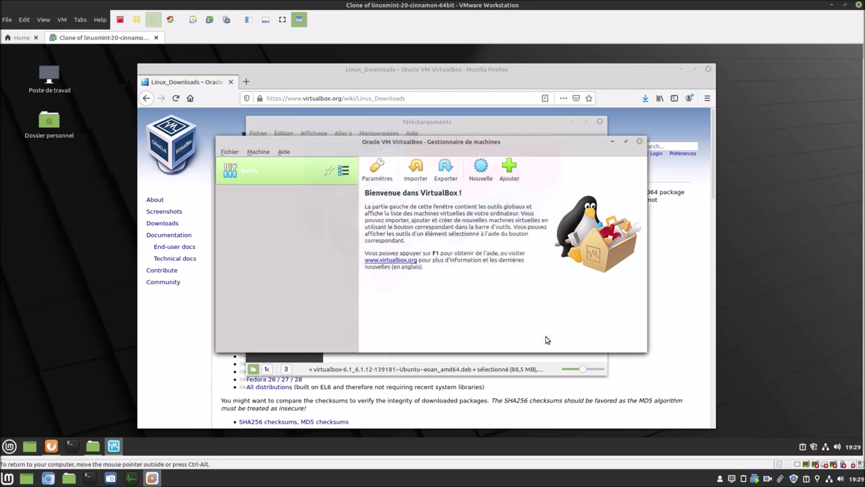
# In the VirtualBox preferences, subscribe the update check to all new versions (Toutes les nouvelles versions).
pyautogui.click(230, 153)
pyautogui.click(236, 161)
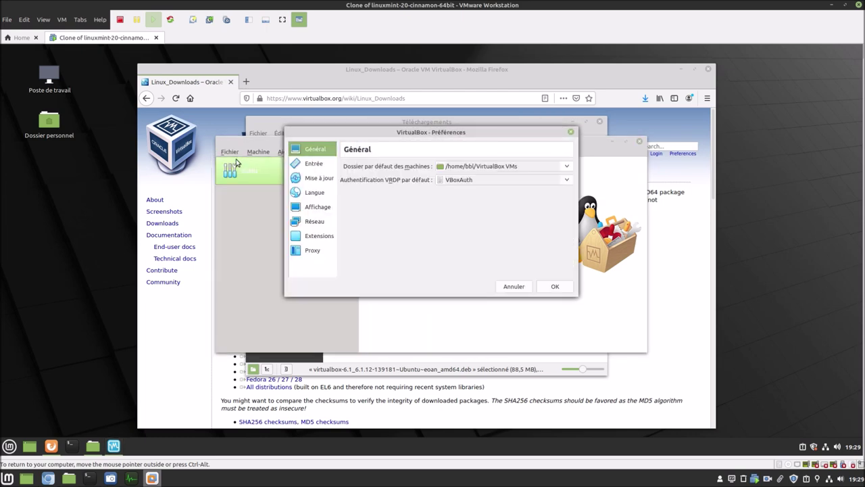
pyautogui.click(316, 180)
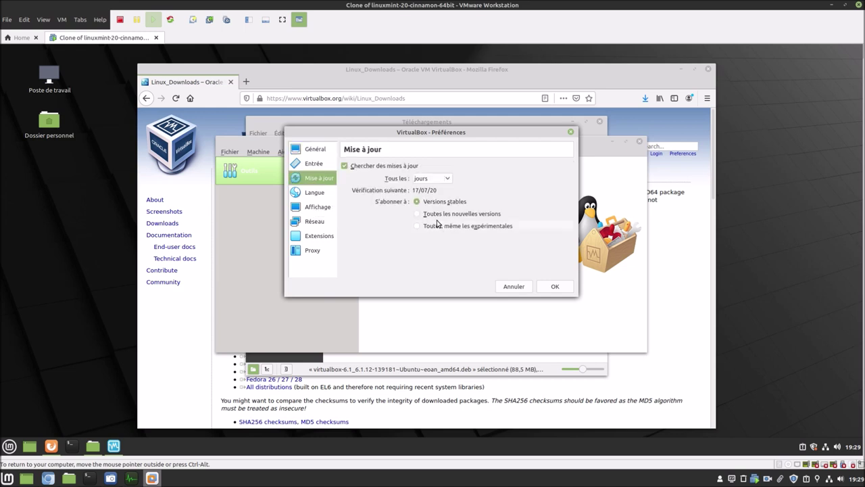
pyautogui.click(434, 215)
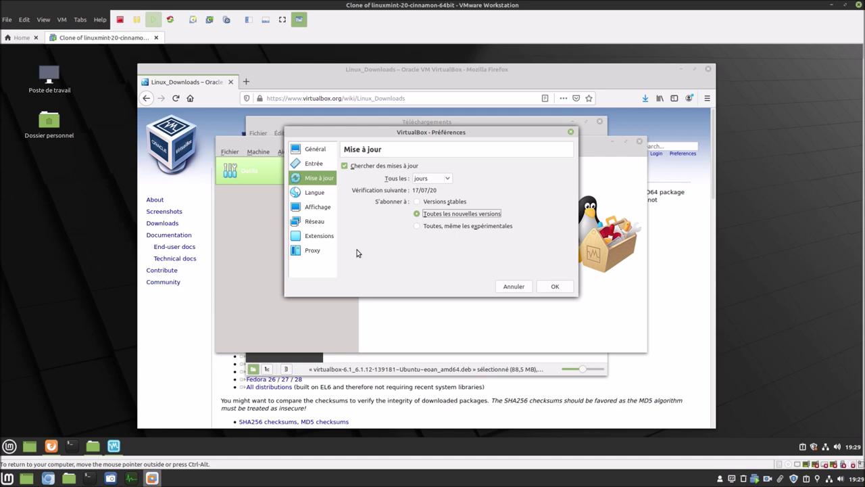
# Check the extension packages list in the VirtualBox preferences and save the preferences.
pyautogui.click(322, 240)
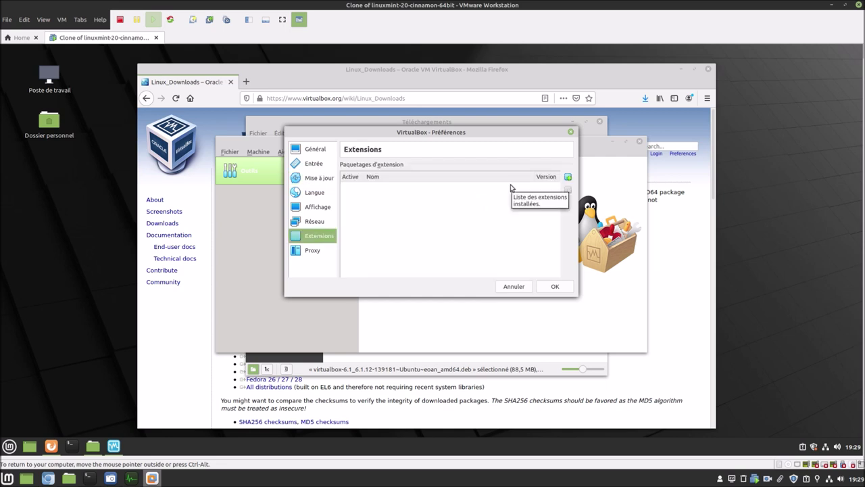
pyautogui.click(555, 287)
# Download the VirtualBox 6.1.12 Extension Pack for all supported platforms from the VirtualBox Downloads page, saving the file.
pyautogui.click(360, 76)
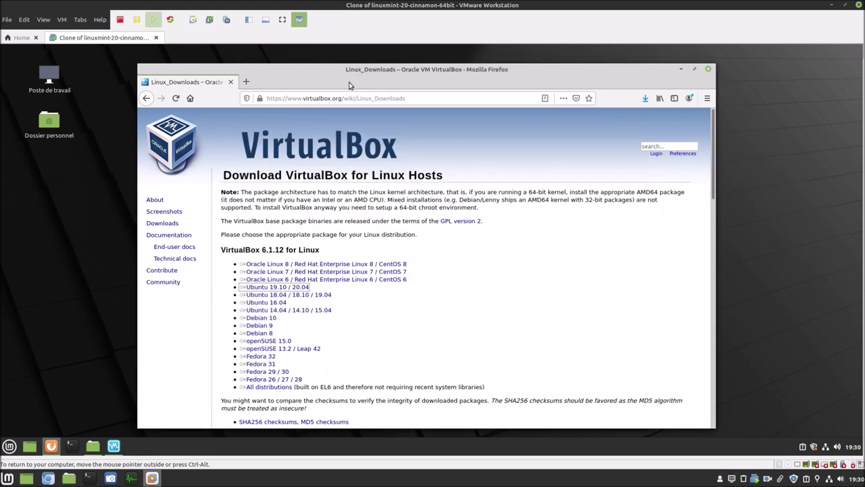
pyautogui.click(162, 223)
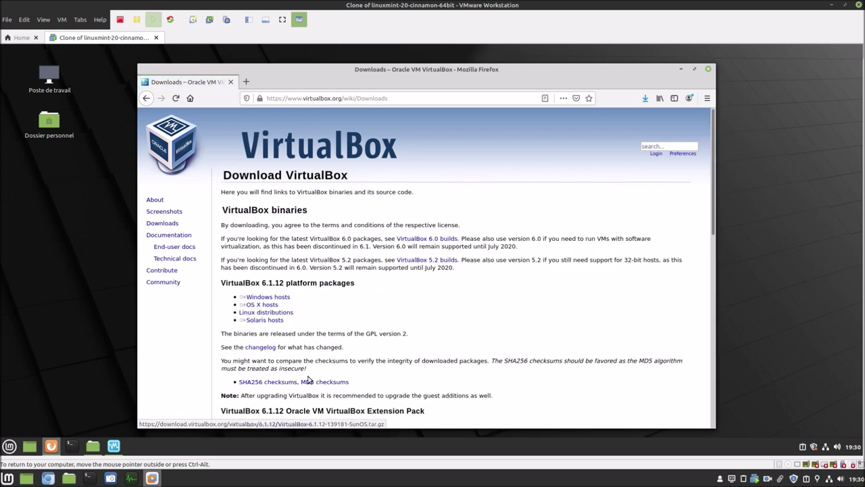
pyautogui.scroll(-2, 294, 358)
pyautogui.click(280, 347)
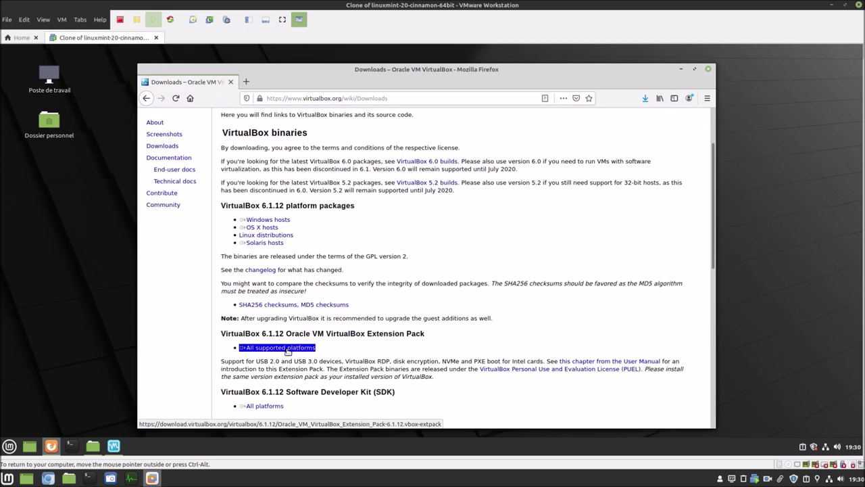
pyautogui.click(363, 263)
pyautogui.click(503, 303)
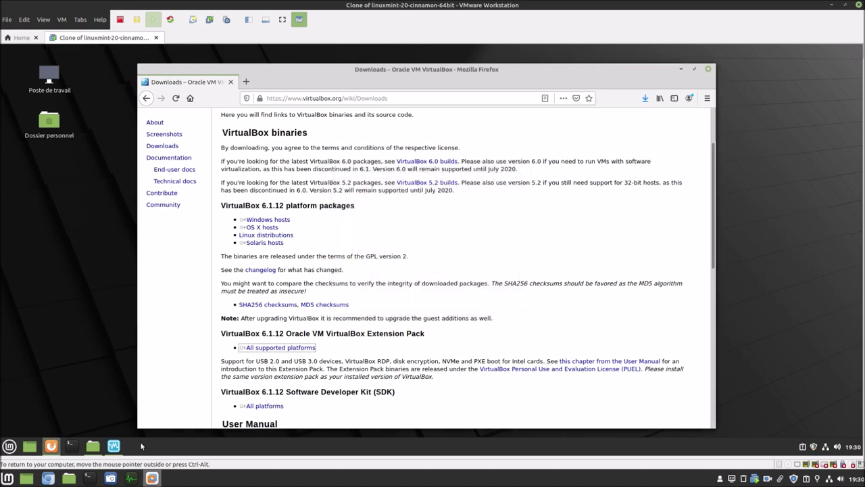
# In the VirtualBox extension preferences, add the downloaded Oracle VM VirtualBox 6.1.12 .vbox-extpack file from the Téléchargements folder.
pyautogui.click(114, 446)
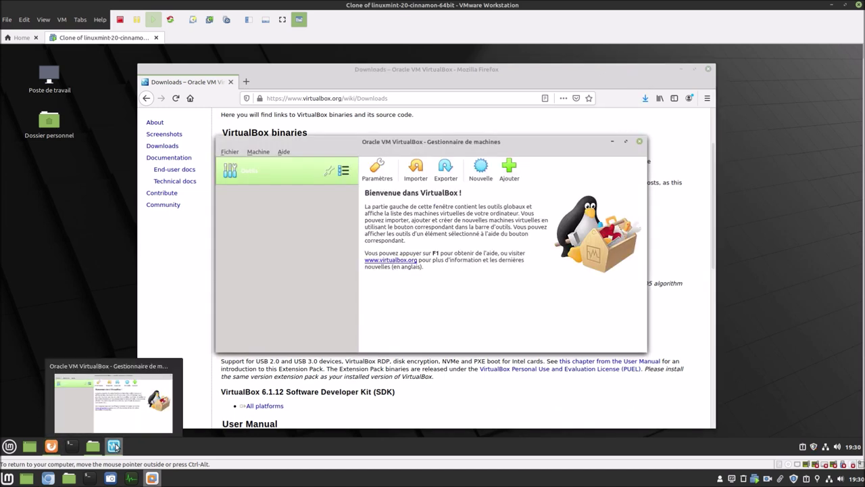
pyautogui.click(230, 151)
pyautogui.click(244, 166)
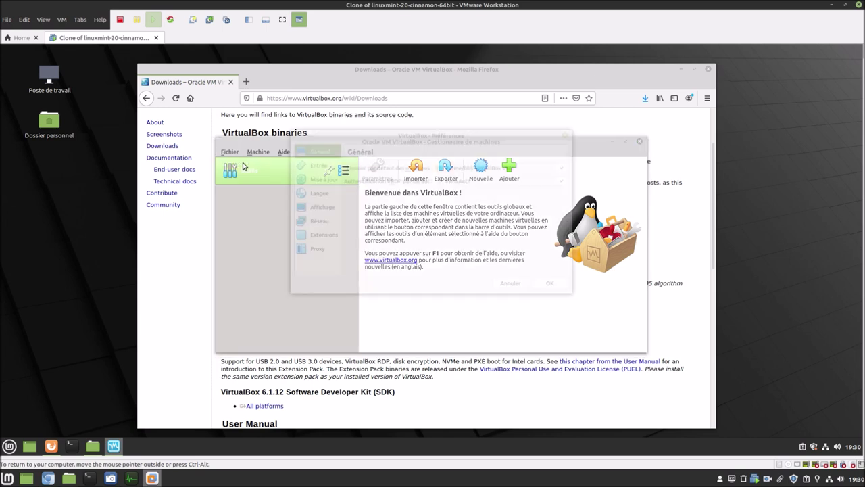
pyautogui.click(313, 241)
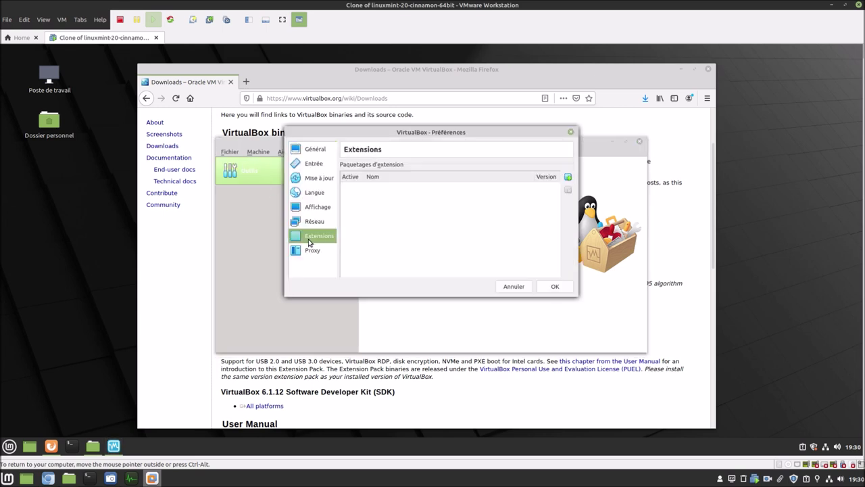
pyautogui.click(568, 178)
pyautogui.doubleClick(359, 195)
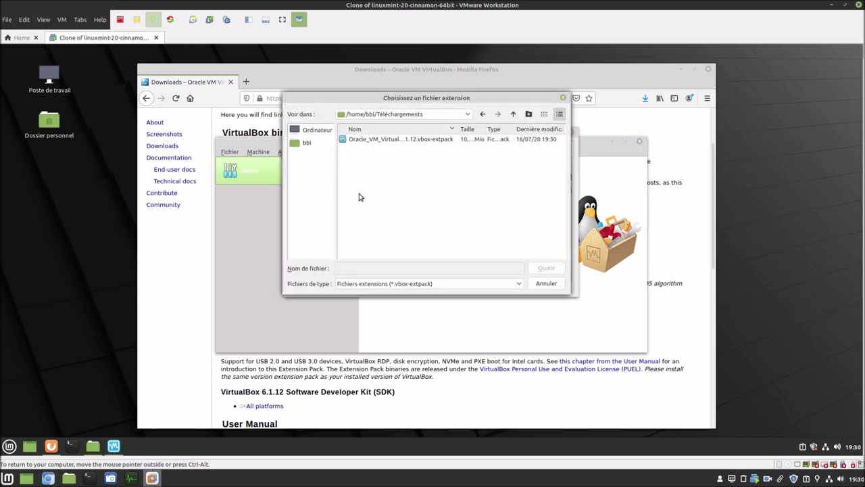
pyautogui.doubleClick(369, 139)
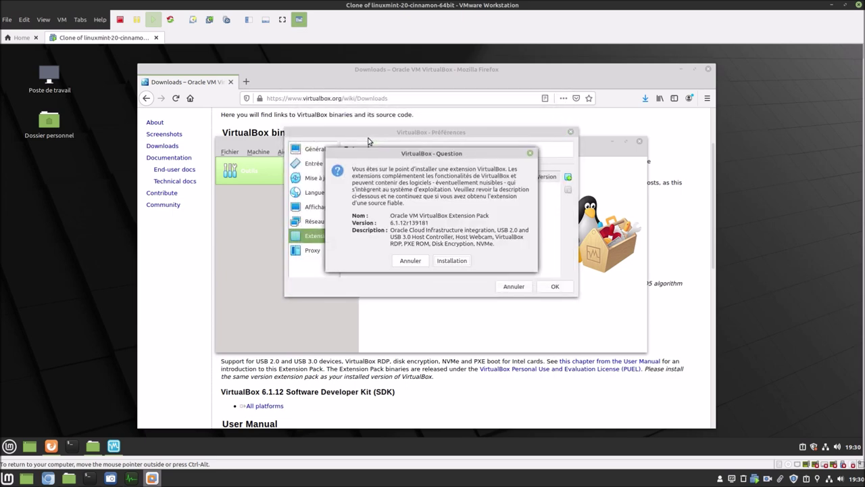
# Install the Extension Pack, accepting its licence and authenticating with the account password, and confirm the preferences.
pyautogui.click(445, 261)
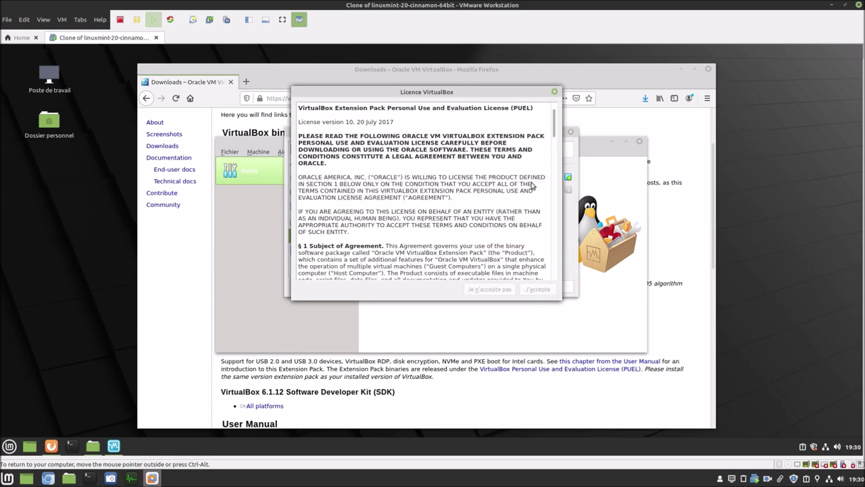
pyautogui.moveTo(556, 131); pyautogui.dragTo(557, 273)
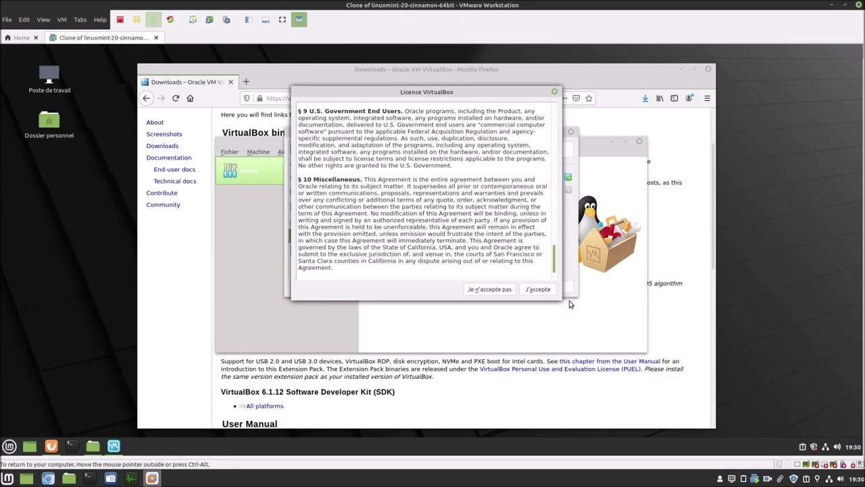
pyautogui.click(537, 291)
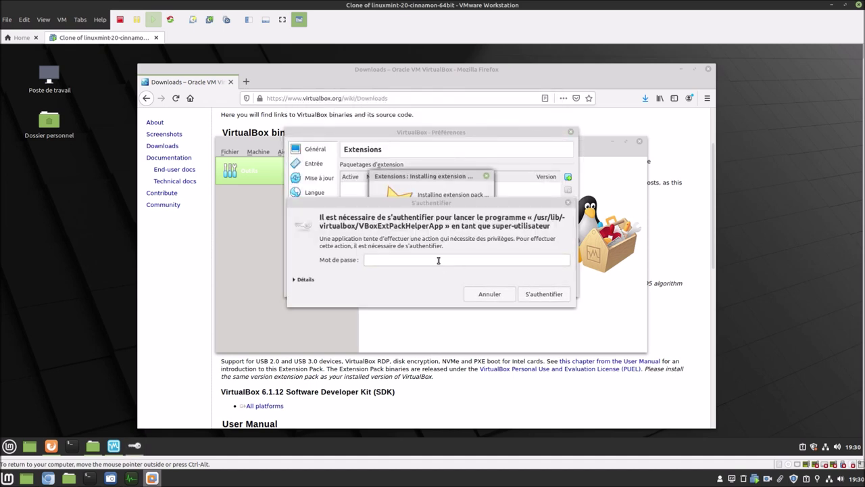
pyautogui.click(438, 260)
pyautogui.write('******')
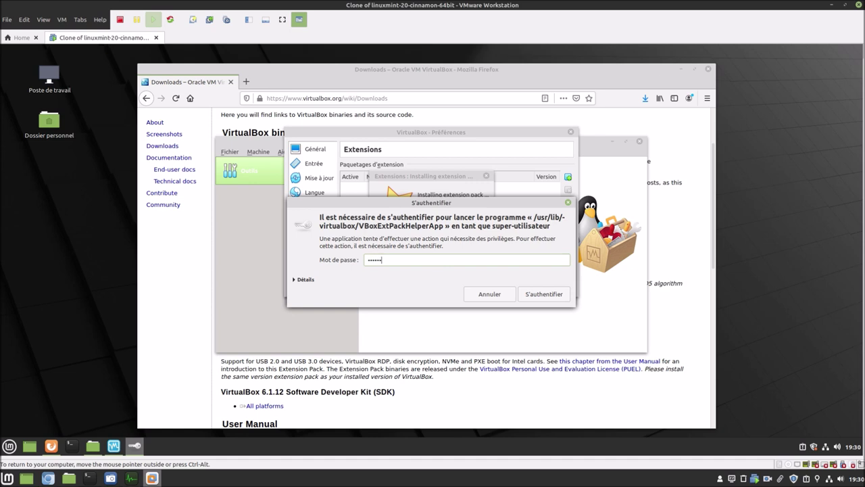
pyautogui.press('Return')
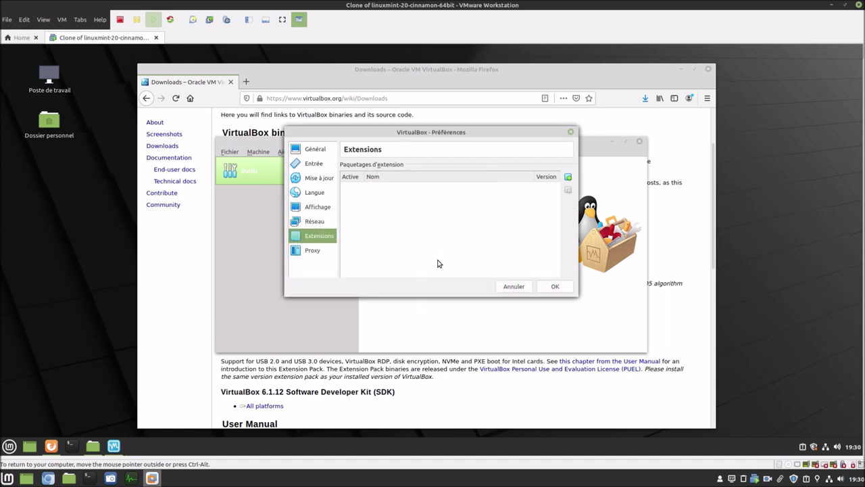
pyautogui.click(439, 232)
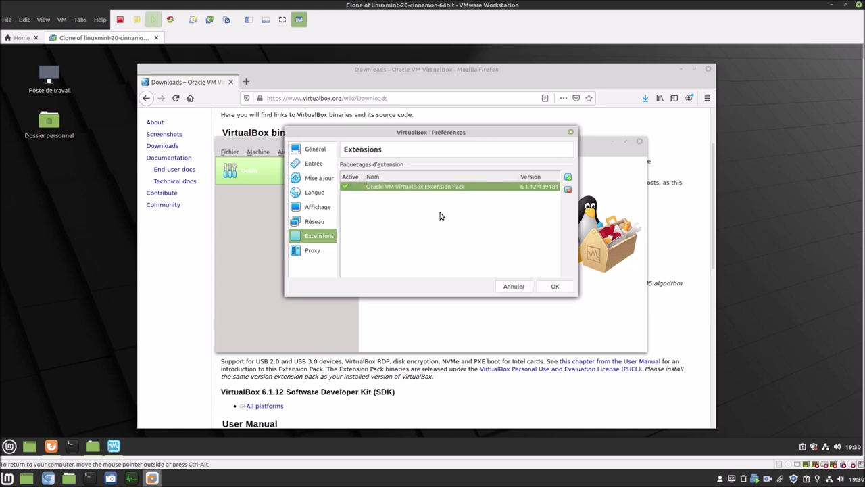
pyautogui.click(556, 288)
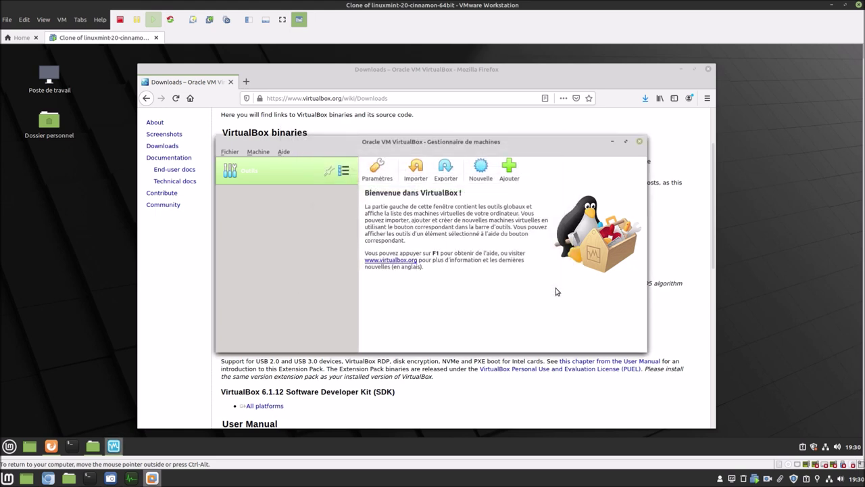
# Close the guest's Firefox, VirtualBox and Téléchargements windows.
pyautogui.click(707, 71)
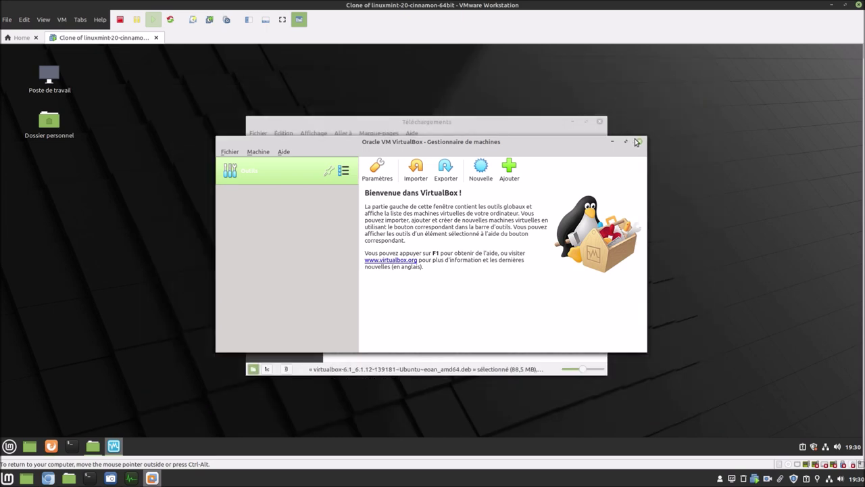
pyautogui.click(639, 141)
pyautogui.click(599, 121)
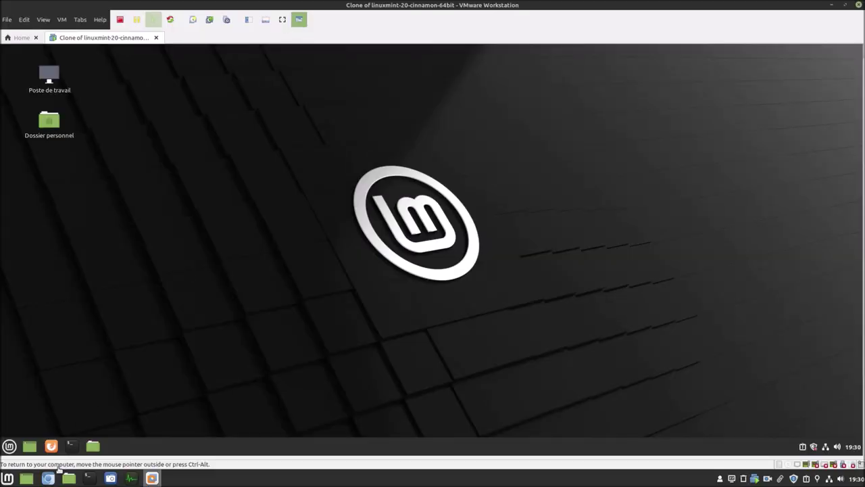
# Switch to Chromium on the host and copy "sudo usermod -G vboxusers -a $USER" from the USB section of the ubuntu-fr VirtualBox wiki.
pyautogui.click(47, 478)
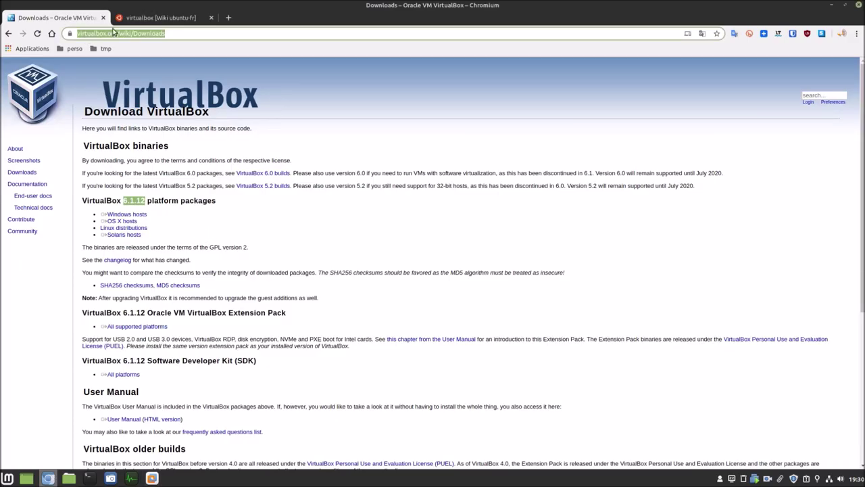
pyautogui.click(133, 22)
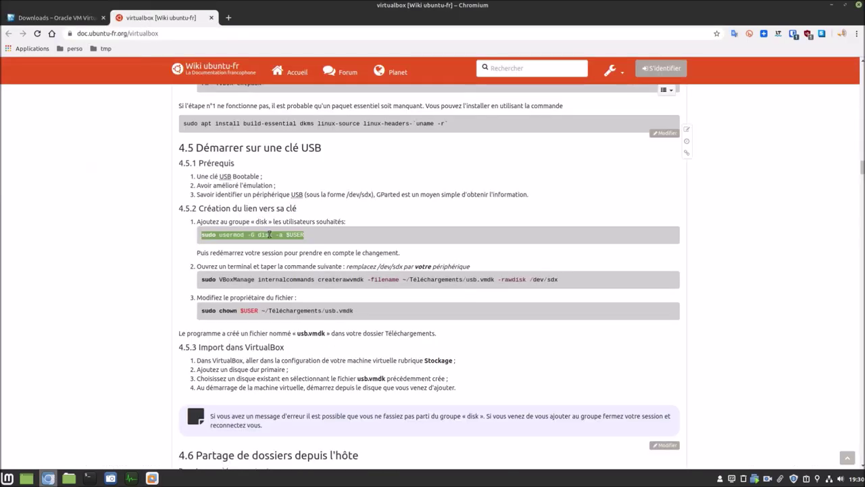
pyautogui.scroll(8, 274, 233)
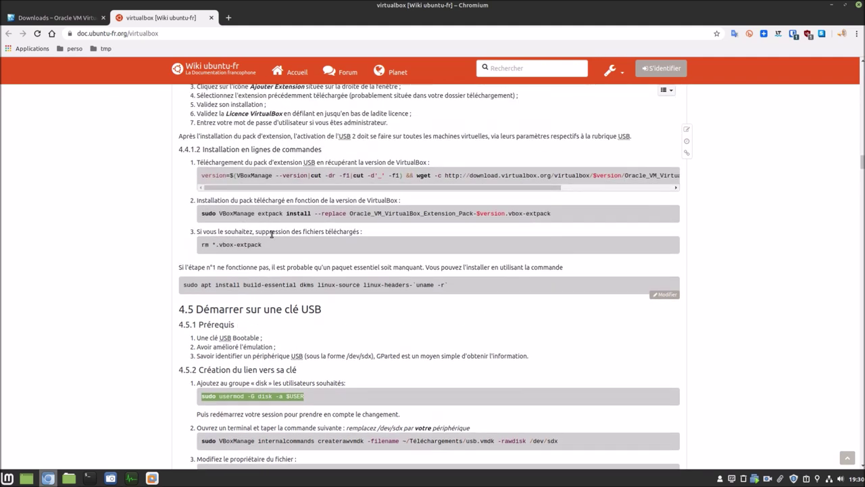
pyautogui.scroll(3, 285, 230)
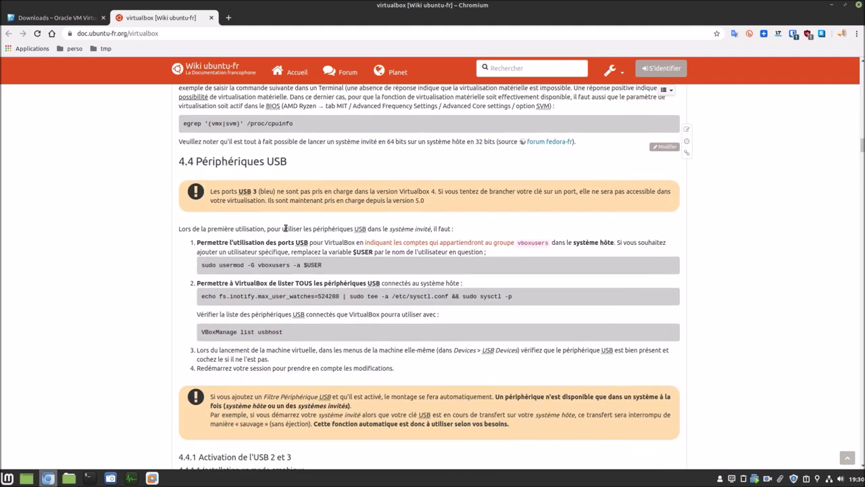
pyautogui.moveTo(201, 264); pyautogui.dragTo(335, 269)
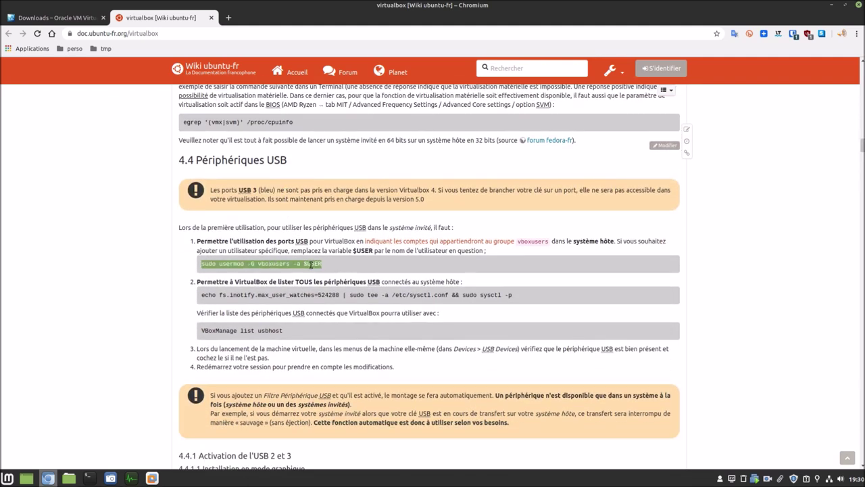
pyautogui.rightClick(311, 266)
pyautogui.click(331, 271)
# In the guest's terminal, run the copied usermod command with the account's user name replacing $USER, authenticating with the account password.
pyautogui.click(152, 478)
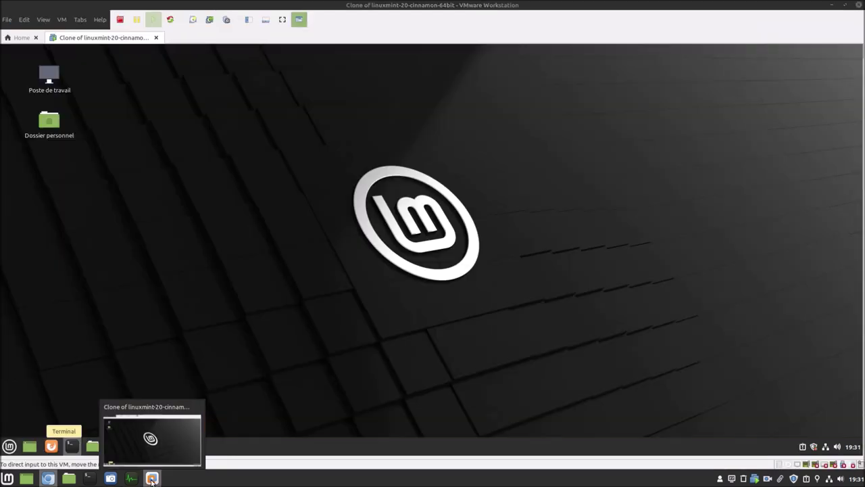
pyautogui.click(72, 447)
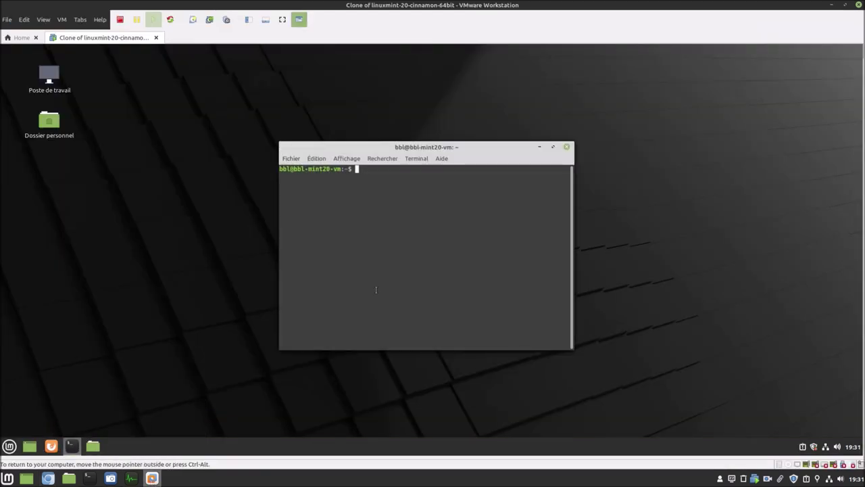
pyautogui.rightClick(376, 290)
pyautogui.click(397, 348)
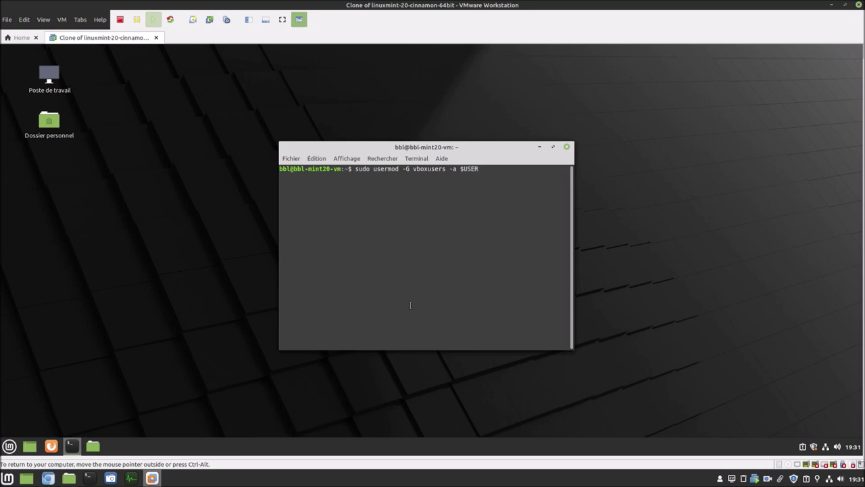
pyautogui.press('BackSpace')
pyautogui.press('BackSpace')
pyautogui.press('BackSpace')
pyautogui.press('BackSpace')
pyautogui.press('BackSpace')
pyautogui.write('bbl')
pyautogui.press('Return')
pyautogui.write('*****')
pyautogui.press('Return')
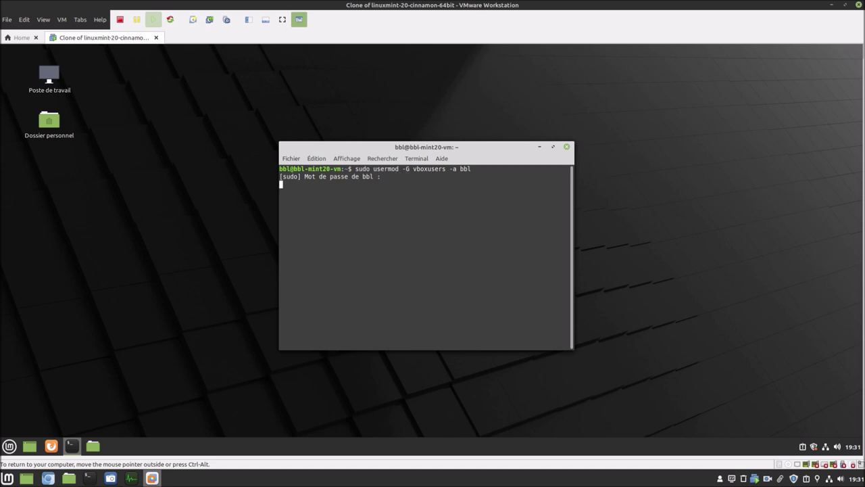
# Rerun the usermod command with the group changed to disk for the same account, and close the terminal.
pyautogui.press('Up')
pyautogui.press('Left')
pyautogui.press('Left')
pyautogui.press('Left')
pyautogui.press('Left')
pyautogui.press('Left')
pyautogui.press('Left')
pyautogui.press('Left')
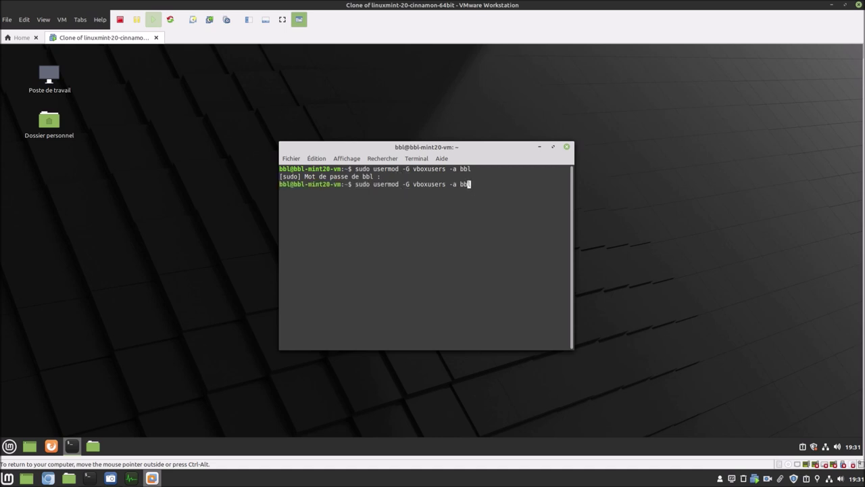
pyautogui.press('BackSpace')
pyautogui.press('BackSpace')
pyautogui.press('BackSpace')
pyautogui.press('BackSpace')
pyautogui.press('BackSpace')
pyautogui.press('BackSpace')
pyautogui.press('BackSpace')
pyautogui.press('BackSpace')
pyautogui.press('BackSpace')
pyautogui.write('disk')
pyautogui.press('Return')
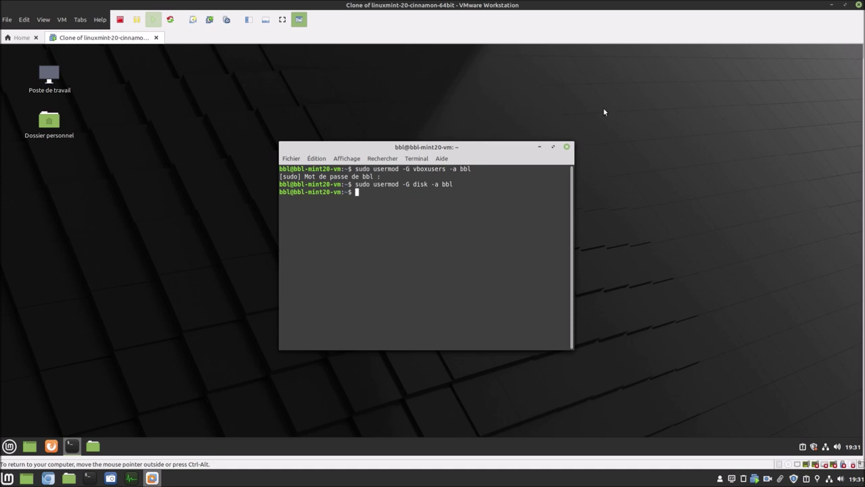
pyautogui.click(566, 146)
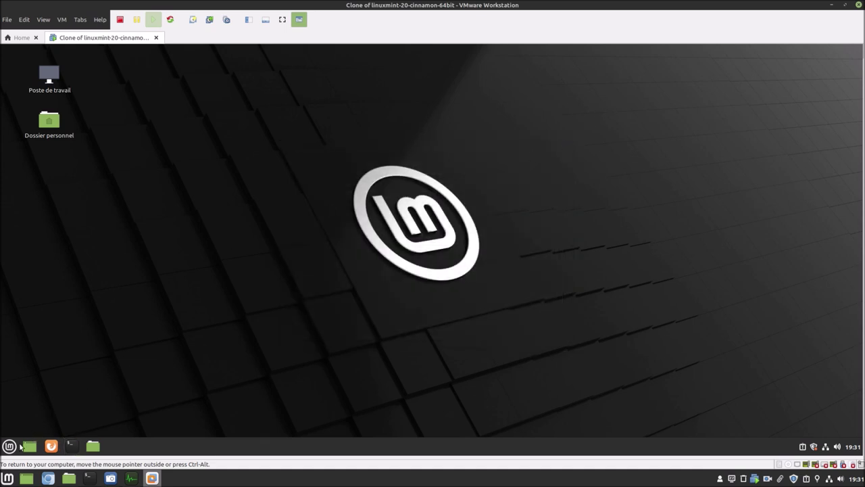
# Restart the Linux Mint guest and log back in with the account password.
pyautogui.click(9, 446)
pyautogui.press('Escape')
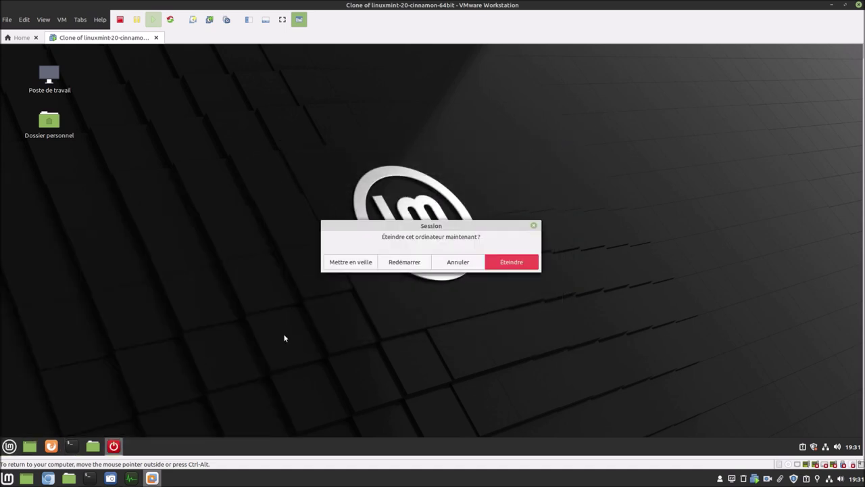
pyautogui.click(407, 262)
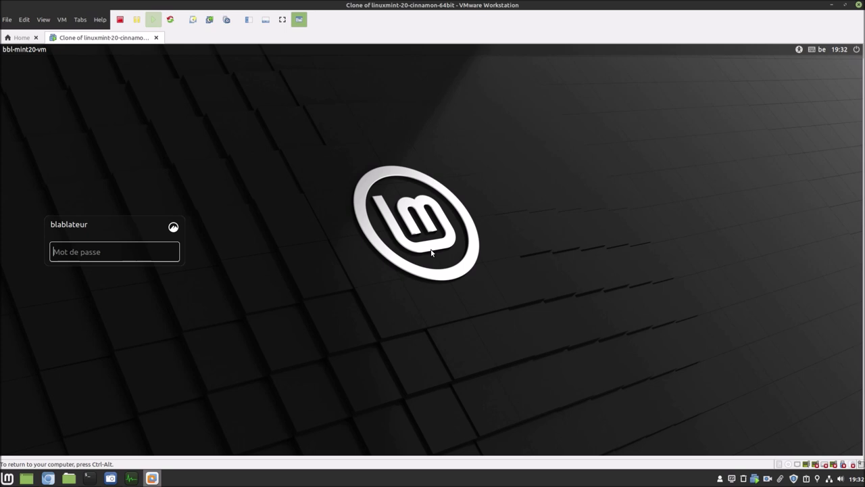
pyautogui.write('******')
pyautogui.press('Return')
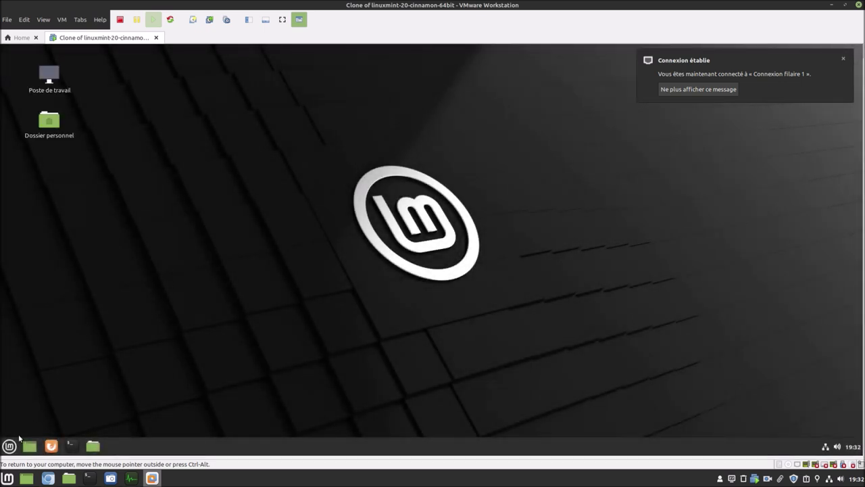
# Launch Oracle VM VirtualBox in the Linux Mint guest to check that it opens, and close its manager window.
pyautogui.click(8, 445)
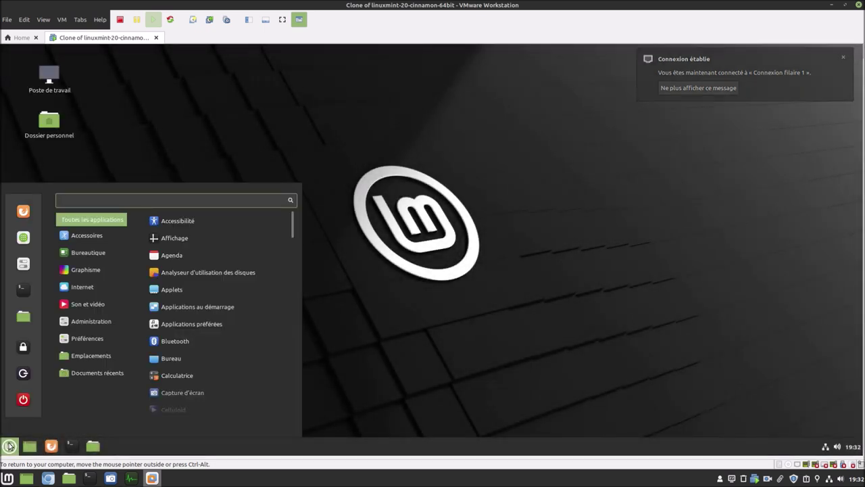
pyautogui.write('virt')
pyautogui.press('Down')
pyautogui.press('Down')
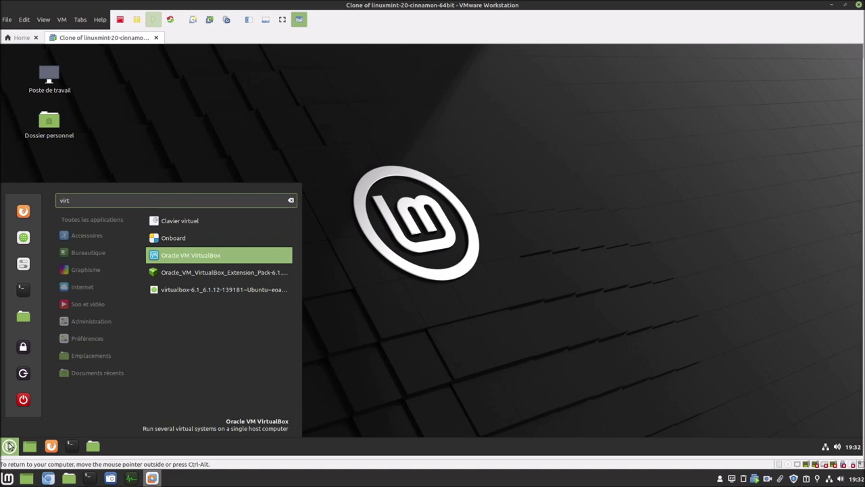
pyautogui.press('Return')
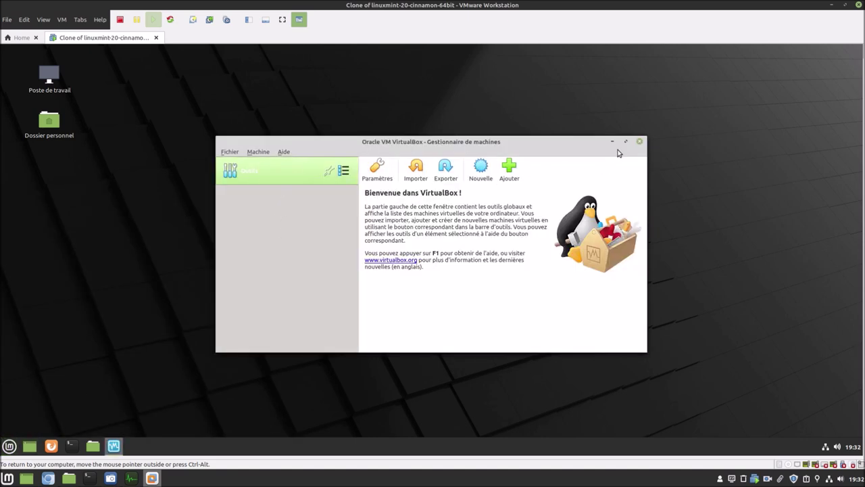
pyautogui.click(639, 141)
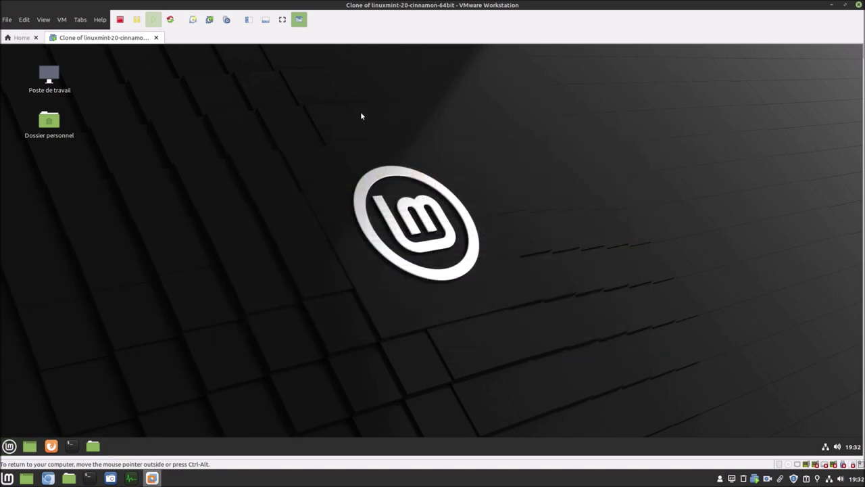
# Revert the Linux Mint virtual machine to its fresh-clone snapshot and power it back on.
pyautogui.click(211, 21)
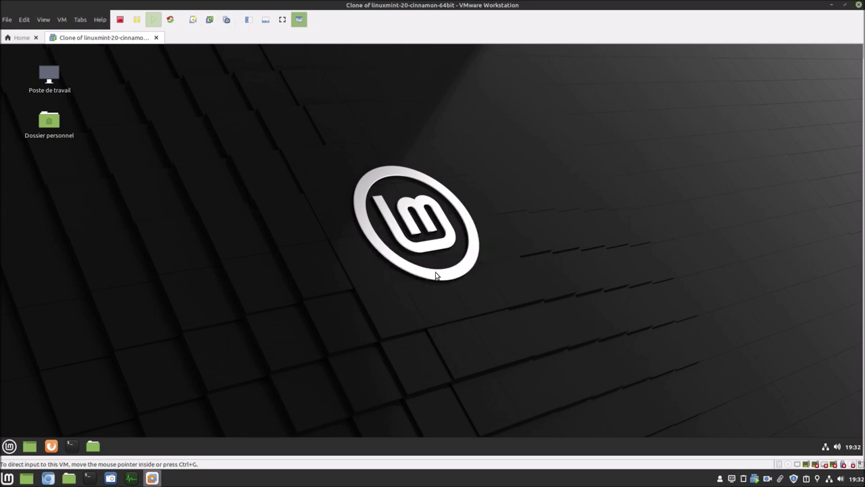
pyautogui.click(432, 272)
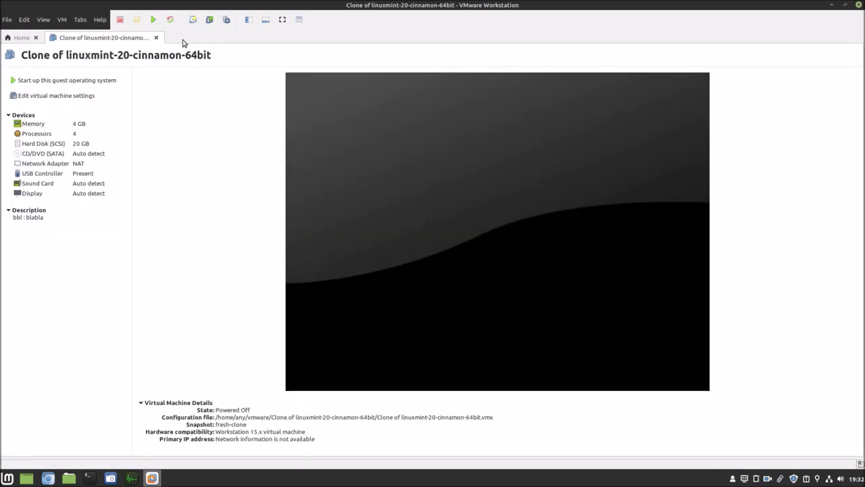
pyautogui.click(155, 21)
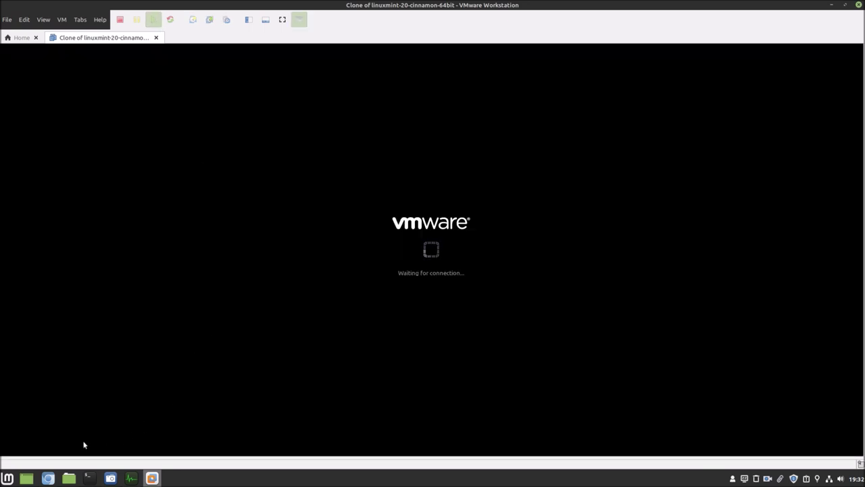
# Switch to Chromium and find the instructions for installing VirtualBox from Oracle's repository on the ubuntu-fr wiki page.
pyautogui.click(48, 477)
pyautogui.click(137, 240)
pyautogui.scroll(10, 189, 241)
pyautogui.scroll(12, 290, 261)
pyautogui.scroll(7, 291, 257)
pyautogui.scroll(-3, 293, 258)
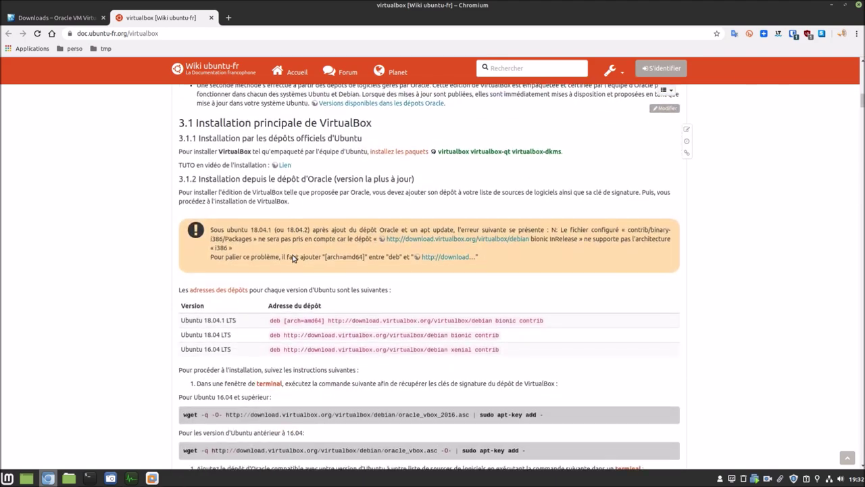
pyautogui.scroll(-4, 293, 257)
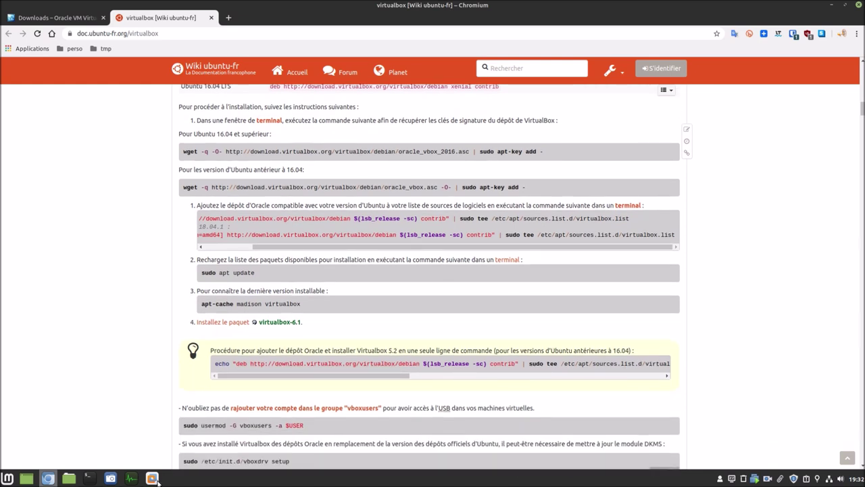
# Switch back to VMware Workstation and log in to the Linux Mint guest with the account password.
pyautogui.click(152, 478)
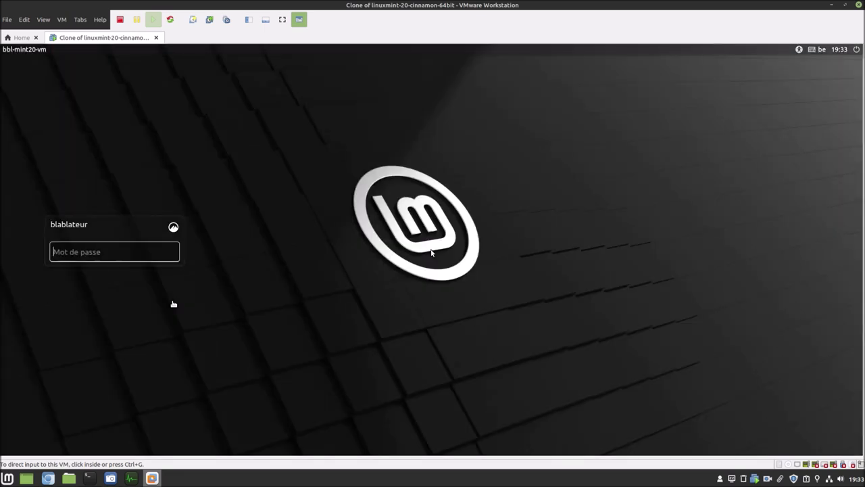
pyautogui.click(140, 251)
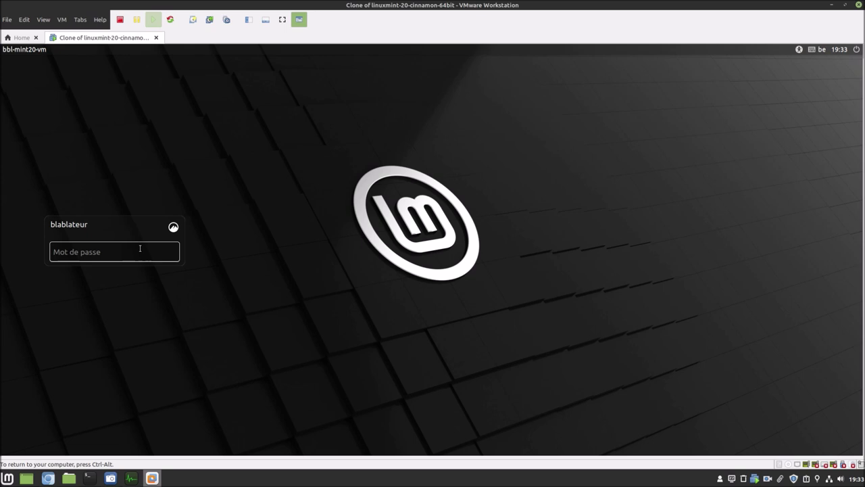
pyautogui.write('••••••')
pyautogui.press('Return')
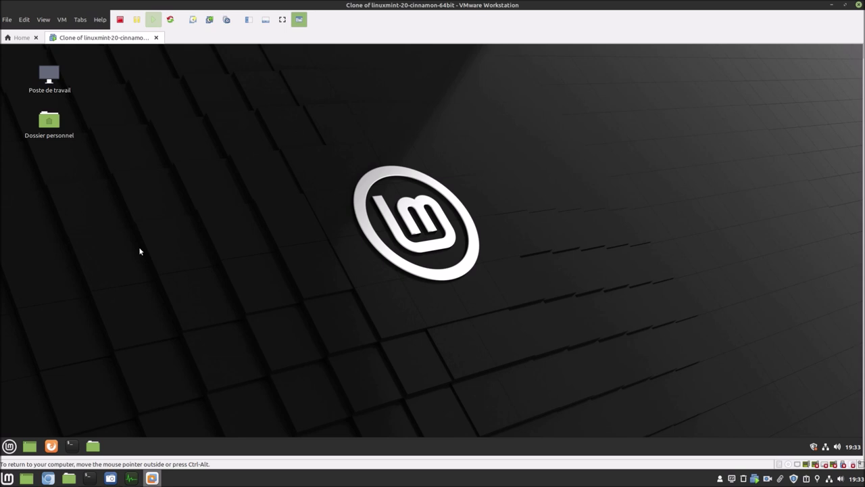
# Open the guest's Update Manager, decline a local repository mirror, and start applying the new version of the Update Manager.
pyautogui.click(814, 447)
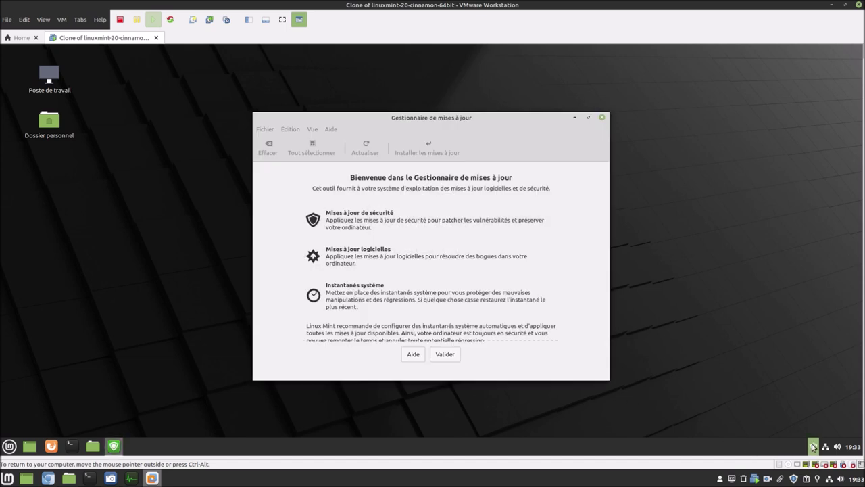
pyautogui.click(455, 354)
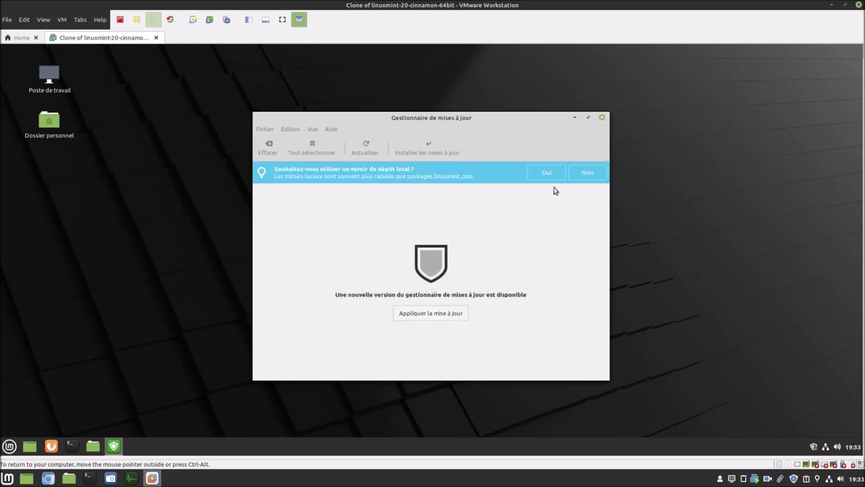
pyautogui.click(579, 174)
pyautogui.click(454, 304)
# Switch to Chromium, copy the wget signing-key command for Ubuntu 16.04 and later, and return to VMware Workstation.
pyautogui.click(47, 478)
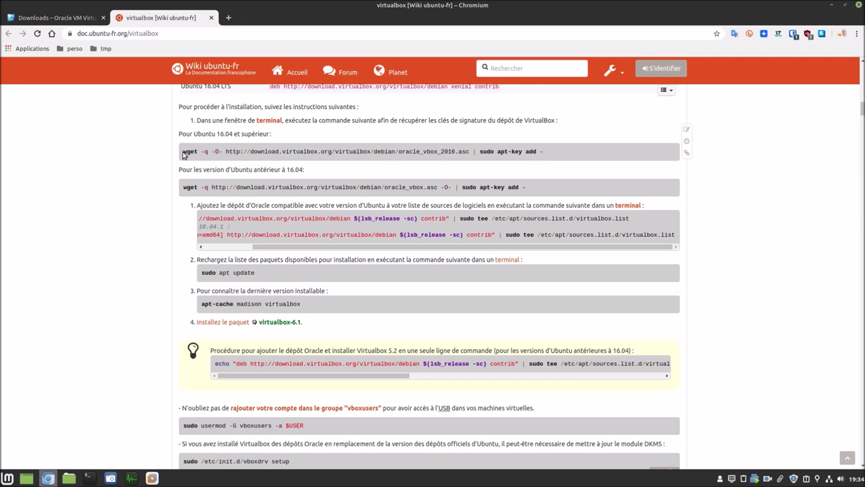
pyautogui.moveTo(184, 154); pyautogui.dragTo(545, 157)
pyautogui.rightClick(545, 157)
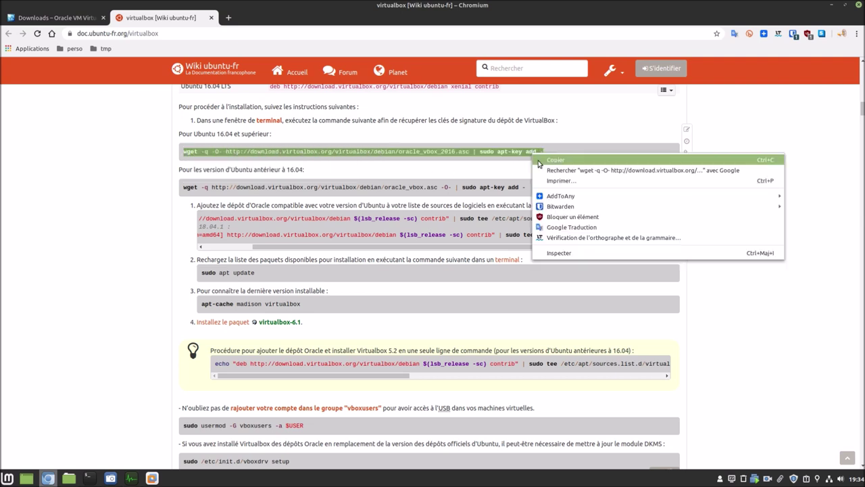
pyautogui.click(540, 164)
pyautogui.click(152, 478)
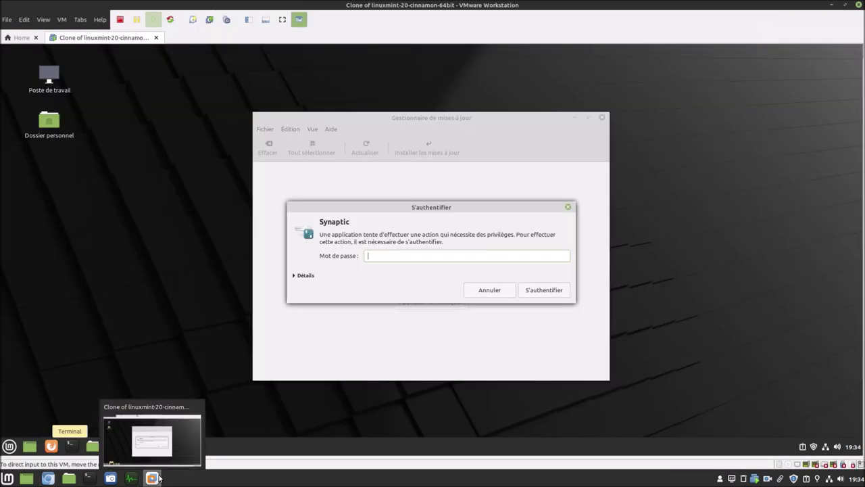
# Authenticate the Update Manager's own update with the account password, and close the Update Manager.
pyautogui.write('******')
pyautogui.press('Return')
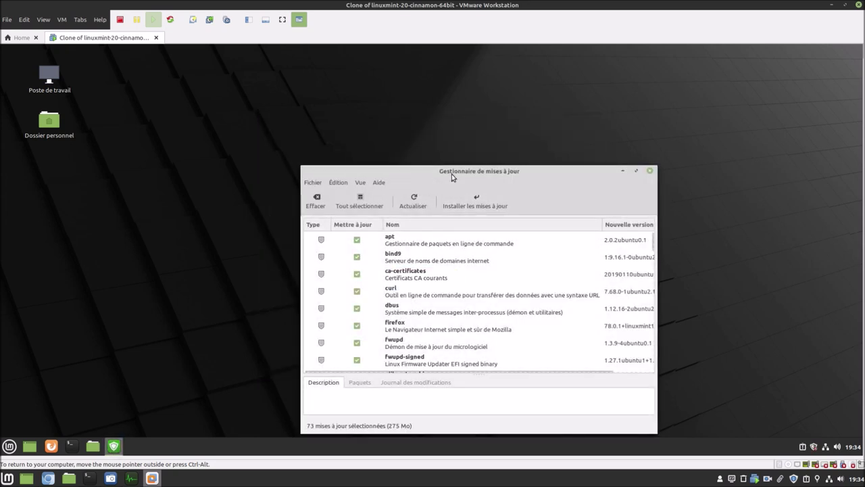
pyautogui.moveTo(451, 173); pyautogui.dragTo(413, 115)
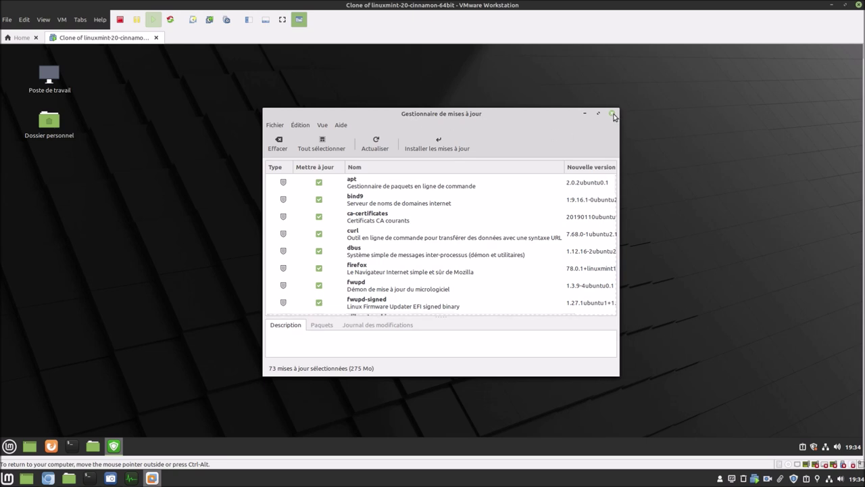
pyautogui.click(612, 114)
# Run the copied wget | sudo apt-key add - command in the guest's terminal, authenticating with the account password.
pyautogui.click(72, 446)
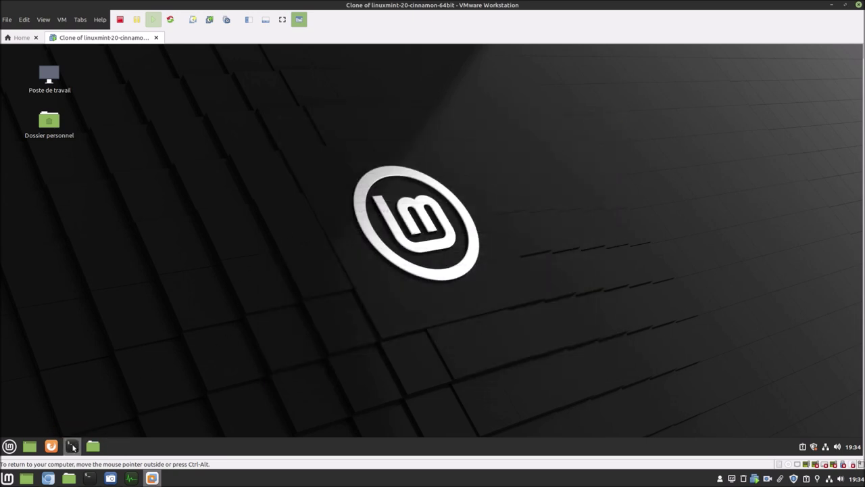
pyautogui.rightClick(389, 275)
pyautogui.click(416, 328)
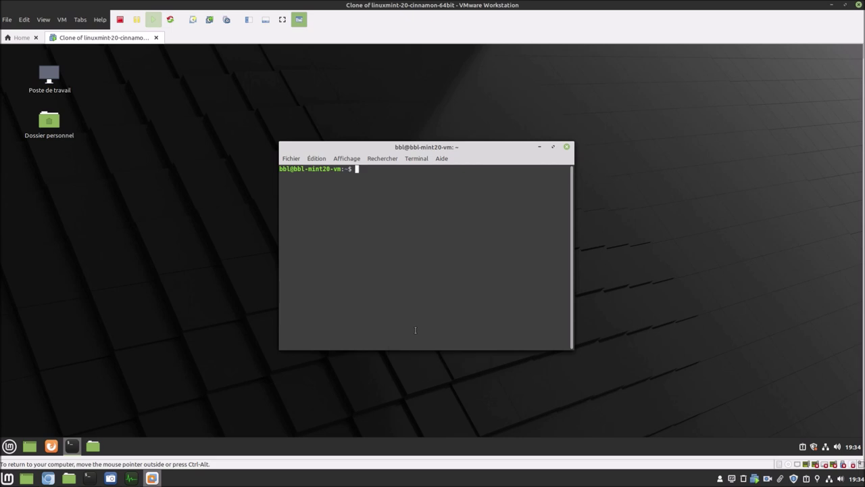
pyautogui.press('Return')
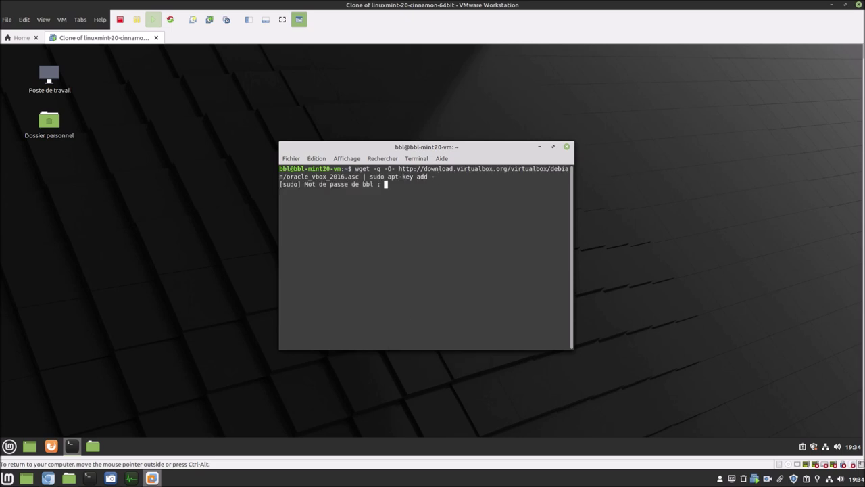
pyautogui.write('*****')
pyautogui.press('Return')
# Switch to Chromium and copy "lsb_release -sc" from the wiki's [arch=amd64] command for adding the Oracle repository.
pyautogui.click(47, 478)
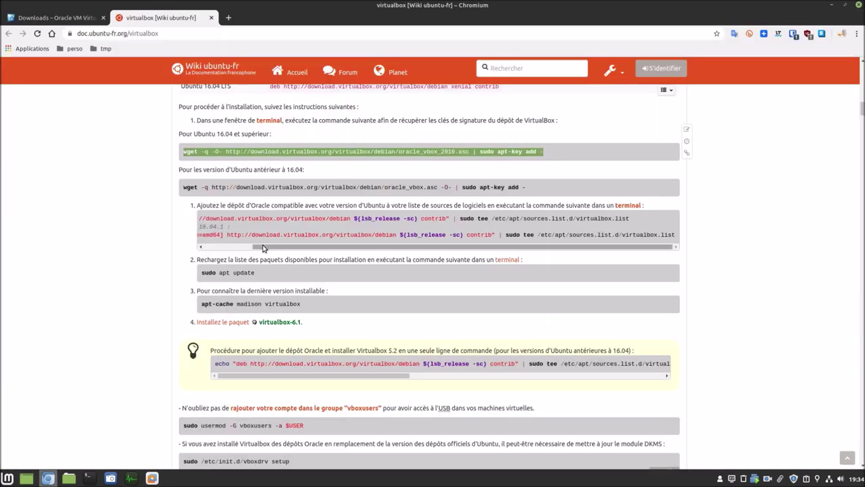
pyautogui.moveTo(264, 248); pyautogui.dragTo(205, 256)
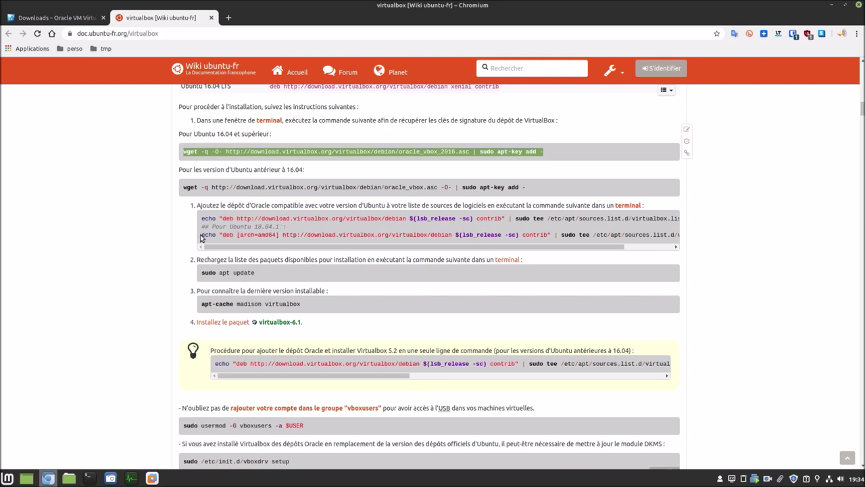
pyautogui.moveTo(202, 235); pyautogui.dragTo(675, 238)
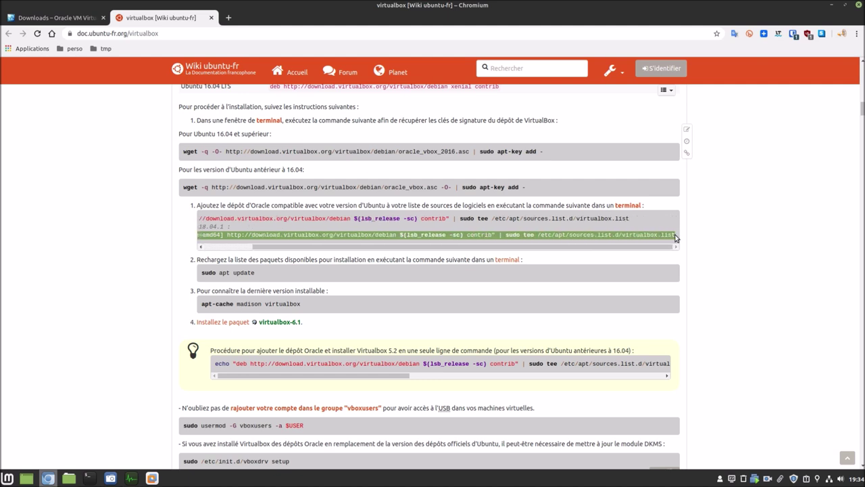
pyautogui.click(442, 235)
pyautogui.moveTo(408, 235); pyautogui.dragTo(461, 236)
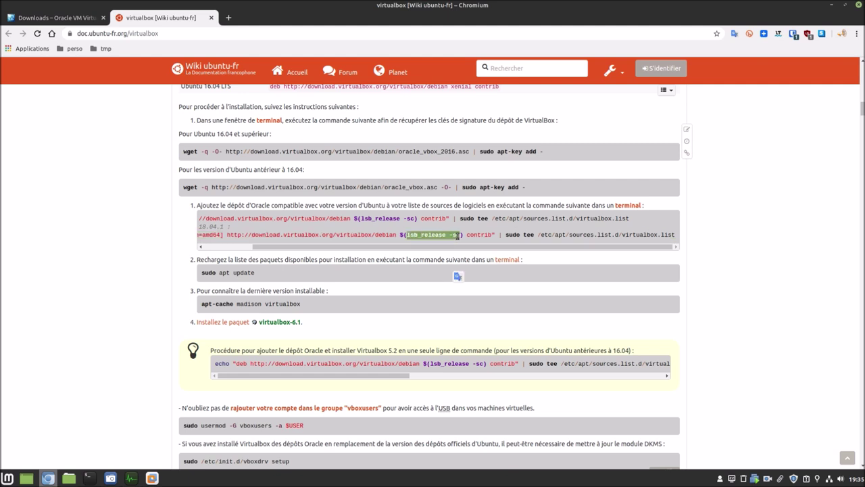
pyautogui.rightClick(463, 241)
pyautogui.click(476, 243)
# Switch back to VMware Workstation and run lsb_release -sc in the guest's terminal to read the distribution codename.
pyautogui.click(152, 478)
pyautogui.rightClick(350, 272)
pyautogui.click(371, 328)
pyautogui.press('Return')
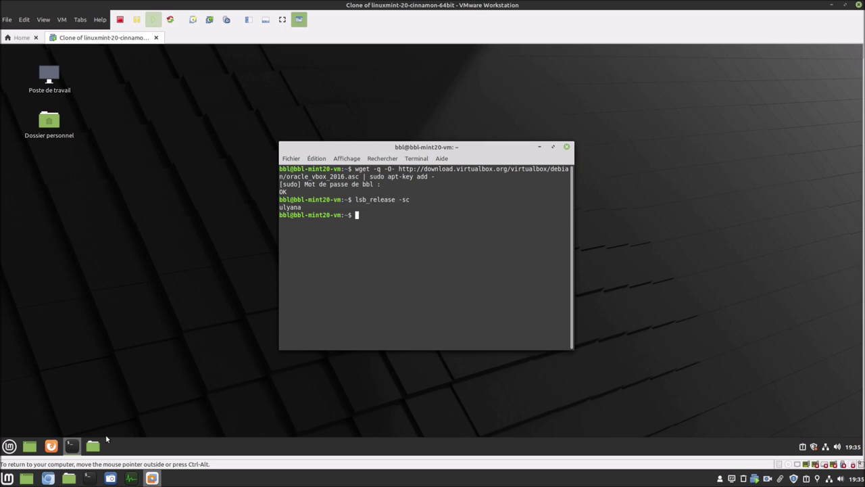
# Switch to Chromium, examine the Ubuntu 19.10 / 20.04 package link on VirtualBox's Linux downloads page, and return to VMware Workstation.
pyautogui.click(47, 478)
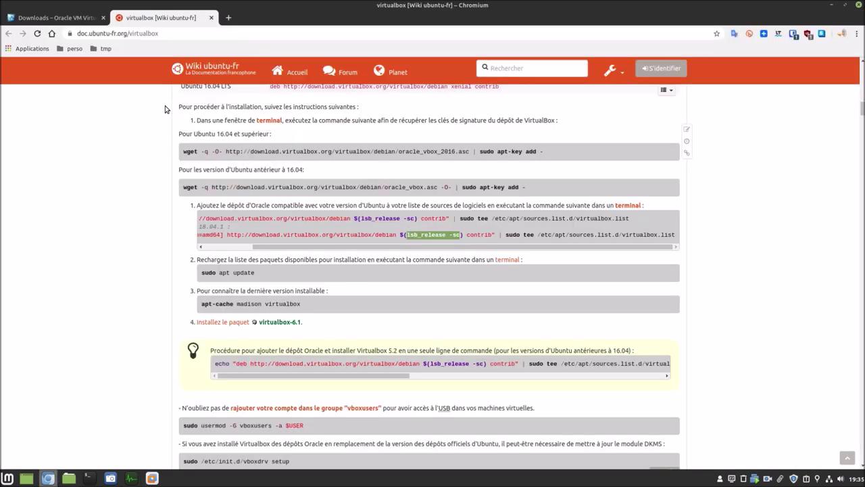
pyautogui.click(81, 20)
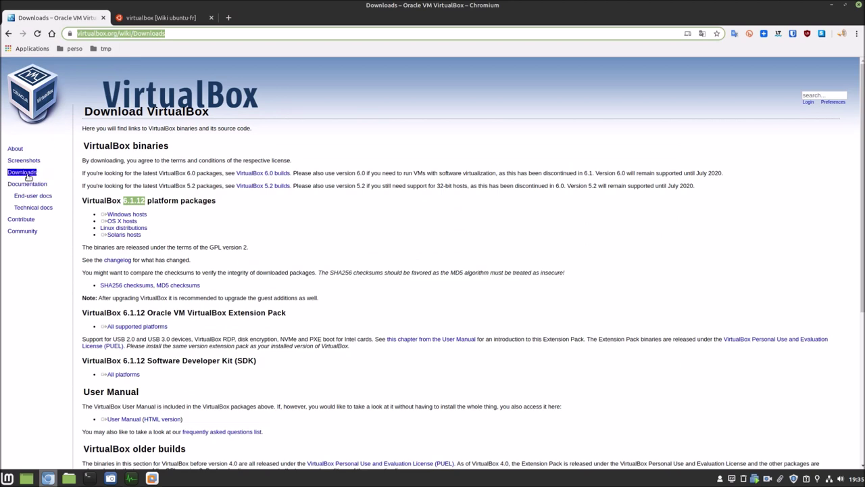
pyautogui.click(28, 177)
pyautogui.tripleClick(127, 228)
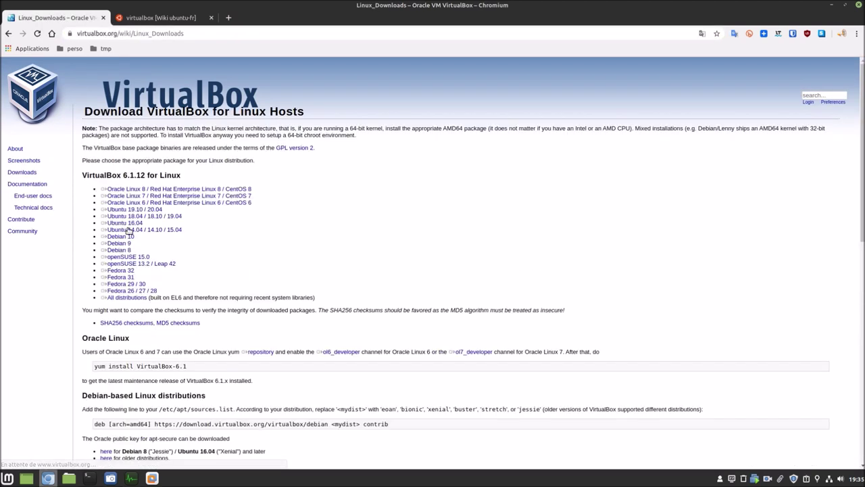
pyautogui.click(125, 210)
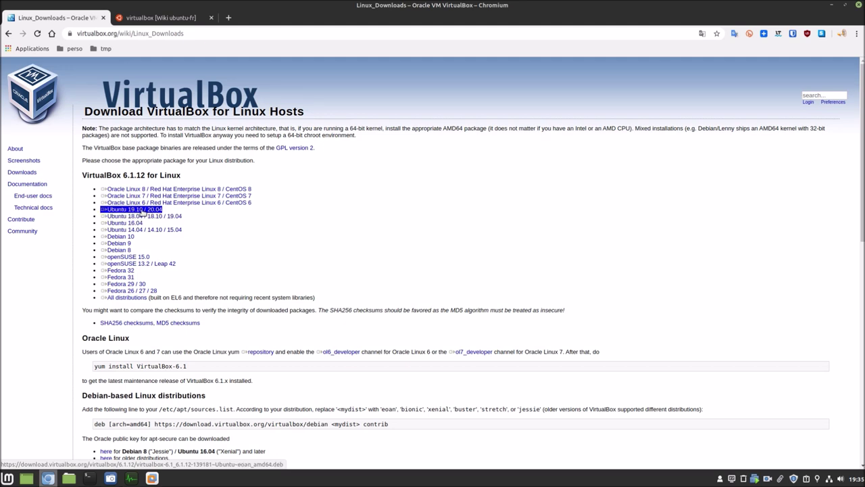
pyautogui.click(143, 213)
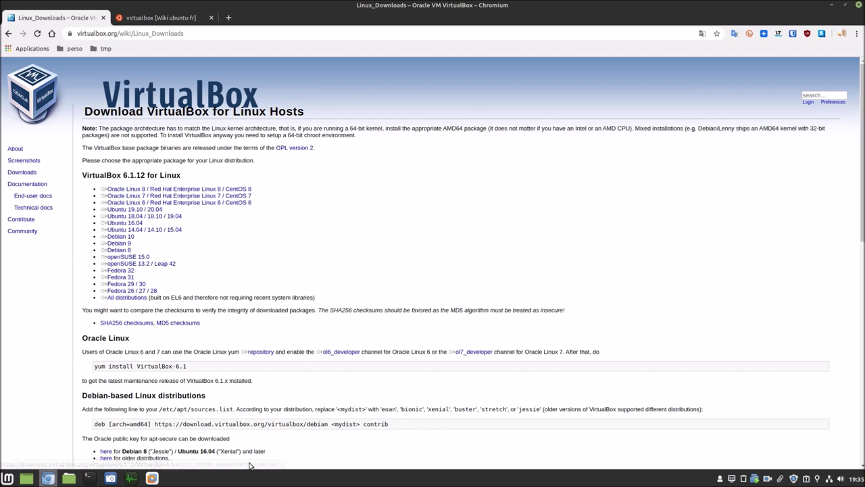
pyautogui.tripleClick(145, 211)
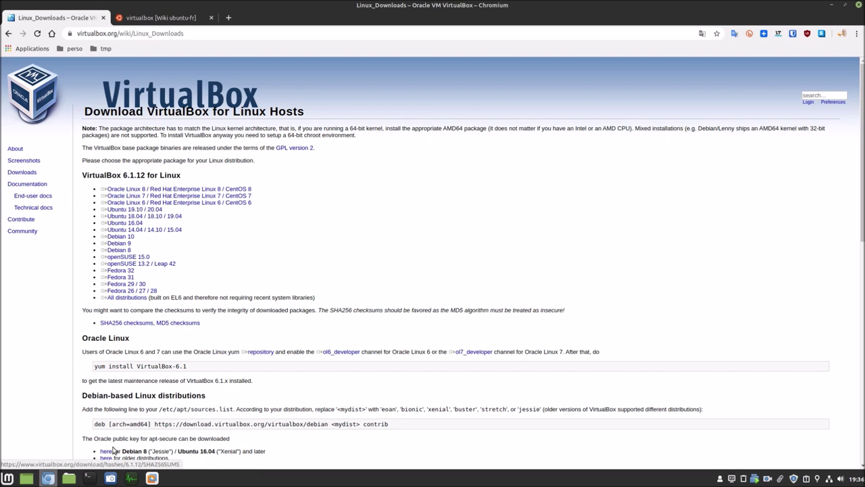
pyautogui.moveTo(152, 480)
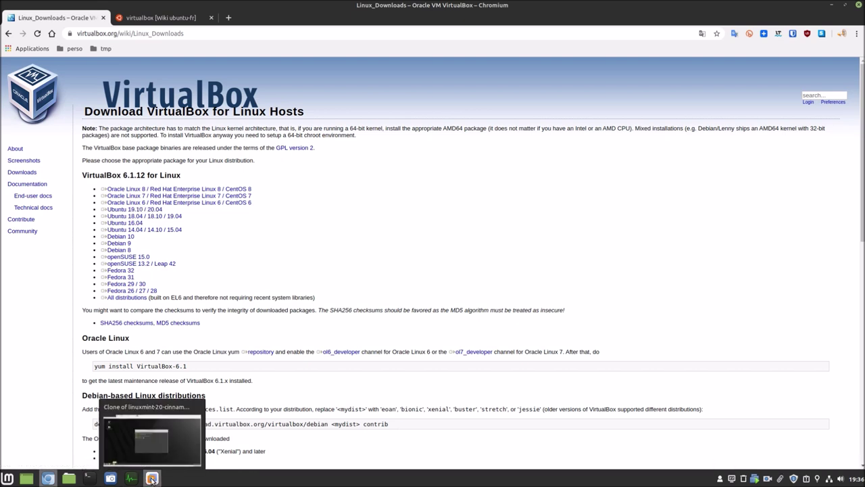
pyautogui.click(152, 478)
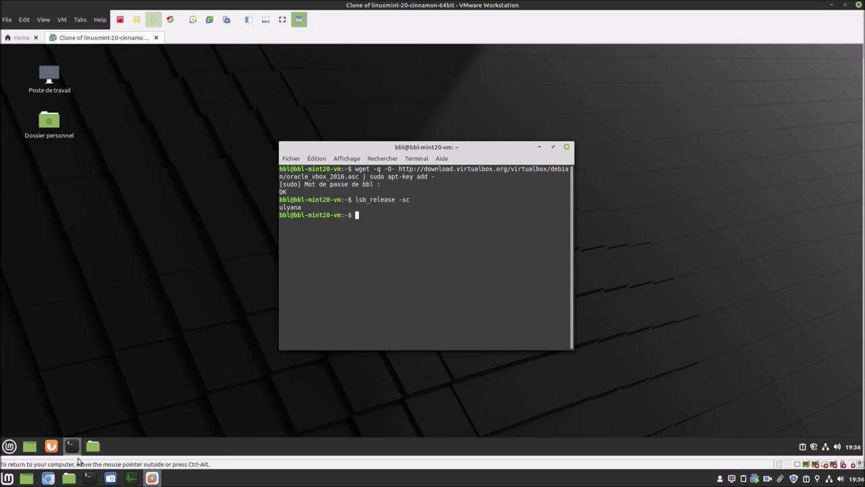
# Switch to Chromium, copy the wiki's full [arch=amd64] echo command for adding Oracle's repository, and paste it into the guest's terminal in VMware Workstation.
pyautogui.click(47, 478)
pyautogui.click(145, 21)
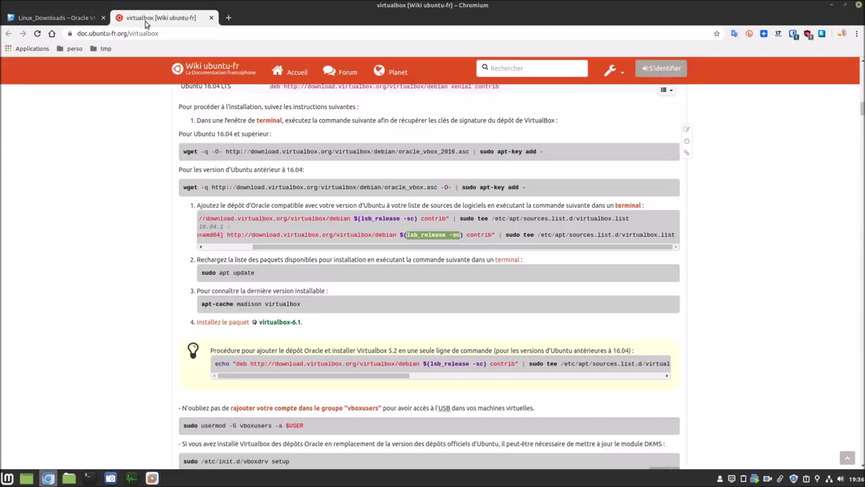
pyautogui.click(237, 236)
pyautogui.moveTo(277, 249); pyautogui.dragTo(677, 238)
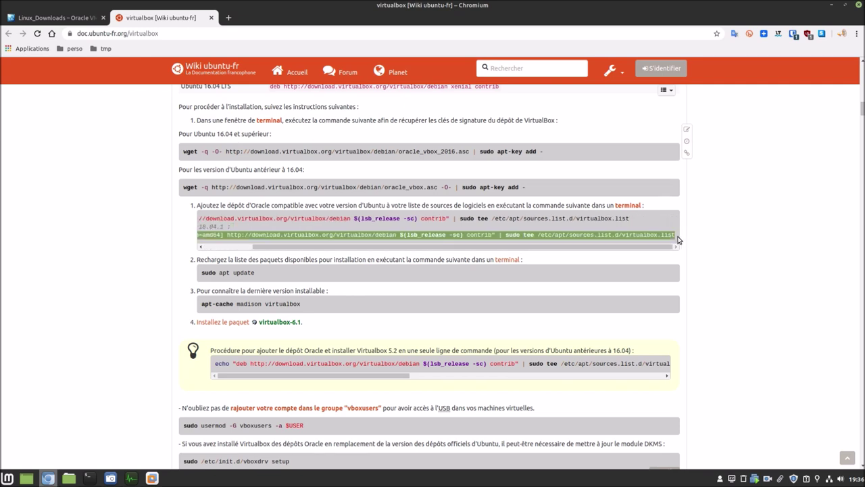
pyautogui.rightClick(673, 235)
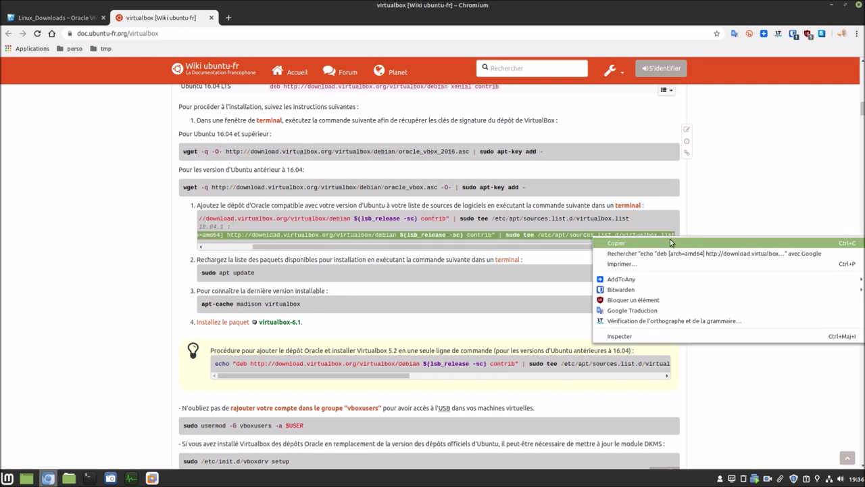
pyautogui.click(676, 243)
pyautogui.click(153, 478)
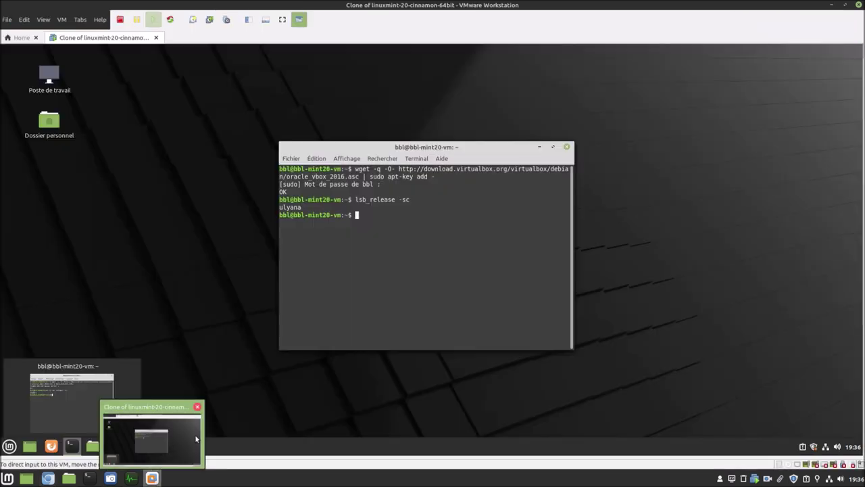
pyautogui.rightClick(359, 267)
pyautogui.click(382, 323)
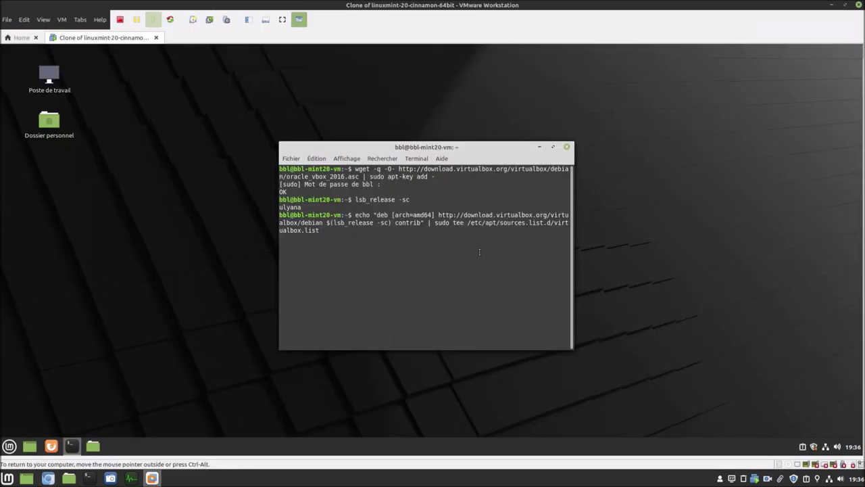
# Replace $(lsb_release -sc) with eoan in the pasted repository command and run it.
pyautogui.press('Left')
pyautogui.press('Left')
pyautogui.press('Left')
pyautogui.press('Left')
pyautogui.press('Left')
pyautogui.press('Left')
pyautogui.press('Left')
pyautogui.press('Left')
pyautogui.press('Left')
pyautogui.press('Left')
pyautogui.press('Left')
pyautogui.press('Left')
pyautogui.press('Left')
pyautogui.press('Left')
pyautogui.press('Left')
pyautogui.press('Left')
pyautogui.press('Left')
pyautogui.press('Left')
pyautogui.press('Left')
pyautogui.press('Left')
pyautogui.press('Left')
pyautogui.press('Left')
pyautogui.press('Left')
pyautogui.press('Left')
pyautogui.press('Left')
pyautogui.press('Left')
pyautogui.press('Left')
pyautogui.press('Left')
pyautogui.press('Left')
pyautogui.press('Left')
pyautogui.press('Left')
pyautogui.press('Left')
pyautogui.press('Left')
pyautogui.press('Left')
pyautogui.press('Left')
pyautogui.press('Left')
pyautogui.press('Left')
pyautogui.press('Left')
pyautogui.press('Left')
pyautogui.press('Left')
pyautogui.press('BackSpace')
pyautogui.press('BackSpace')
pyautogui.press('BackSpace')
pyautogui.press('BackSpace')
pyautogui.press('BackSpace')
pyautogui.press('BackSpace')
pyautogui.press('BackSpace')
pyautogui.press('BackSpace')
pyautogui.press('BackSpace')
pyautogui.press('BackSpace')
pyautogui.press('BackSpace')
pyautogui.press('BackSpace')
pyautogui.press('BackSpace')
pyautogui.press('BackSpace')
pyautogui.press('BackSpace')
pyautogui.press('BackSpace')
pyautogui.press('BackSpace')
pyautogui.press('BackSpace')
pyautogui.write('eo')
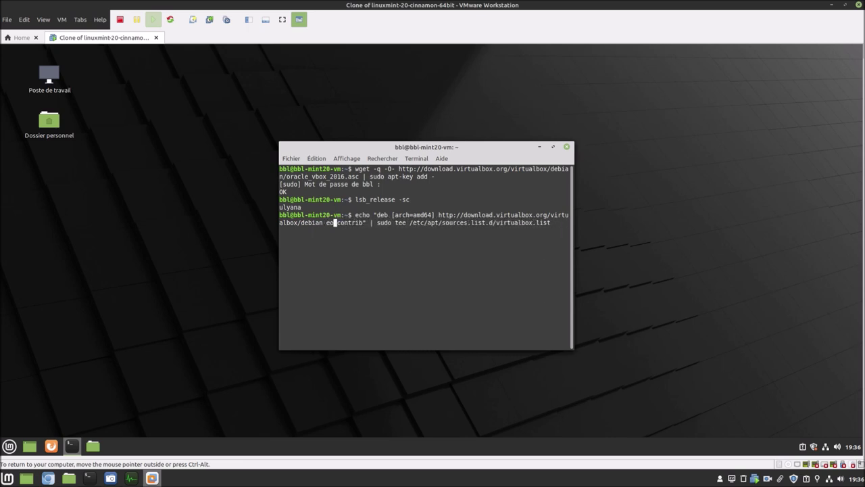
pyautogui.write('an')
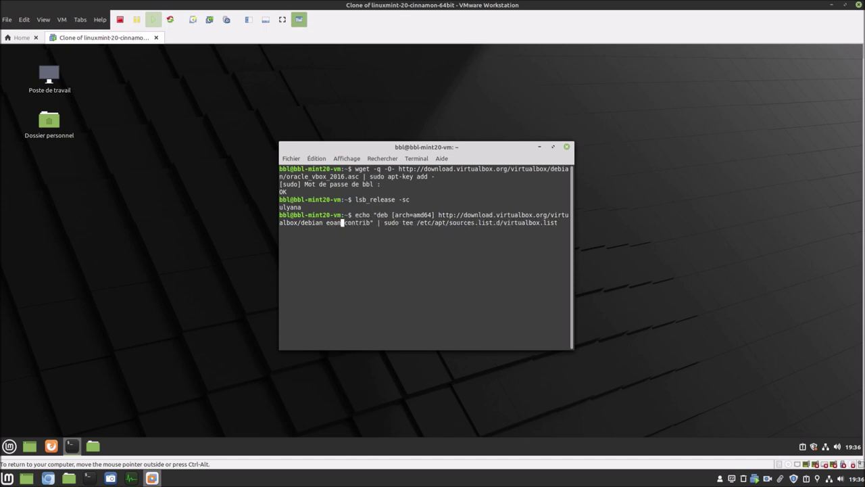
pyautogui.press('Return')
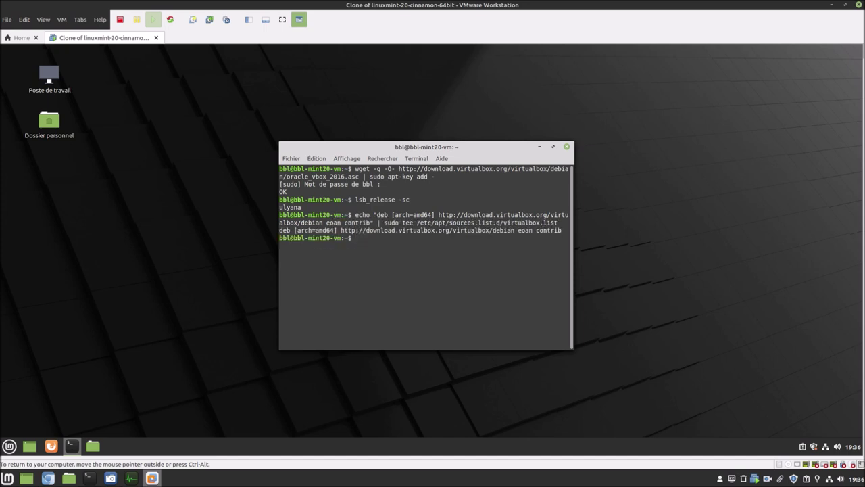
# Check the wiki's next instruction in Chromium, return to VMware Workstation and run sudo apt update in the guest's terminal.
pyautogui.click(48, 478)
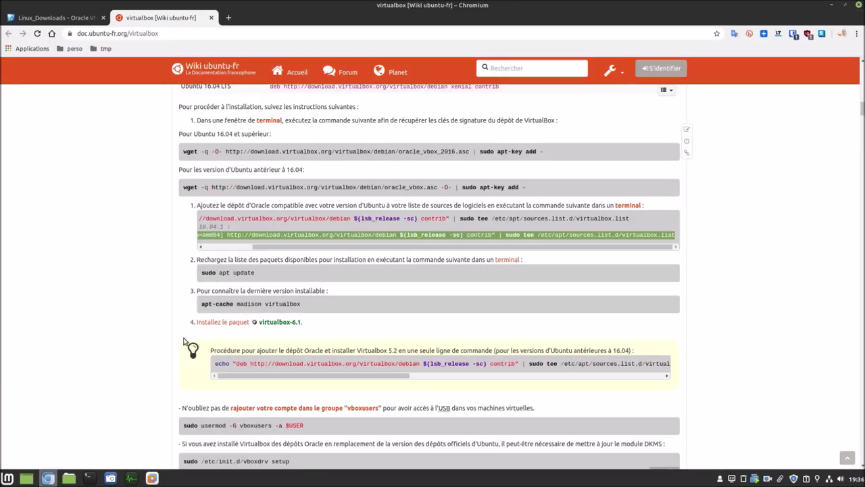
pyautogui.click(160, 480)
pyautogui.write('sudo apt ')
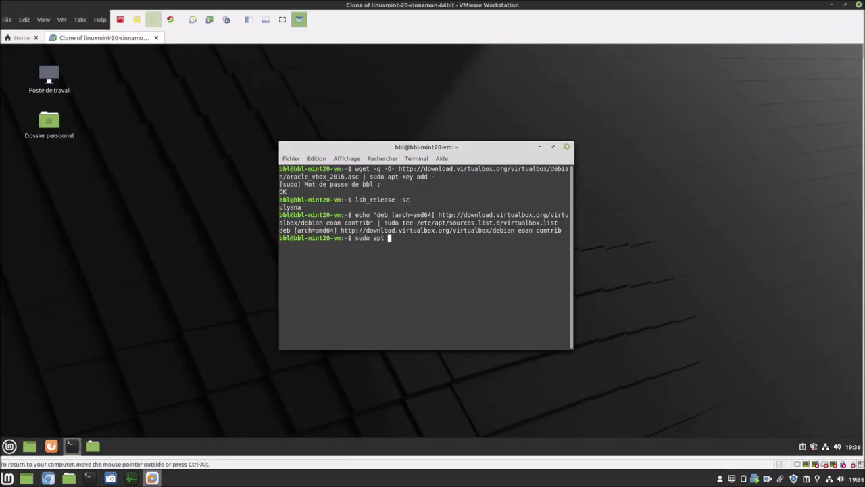
pyautogui.write('update')
pyautogui.press('Return')
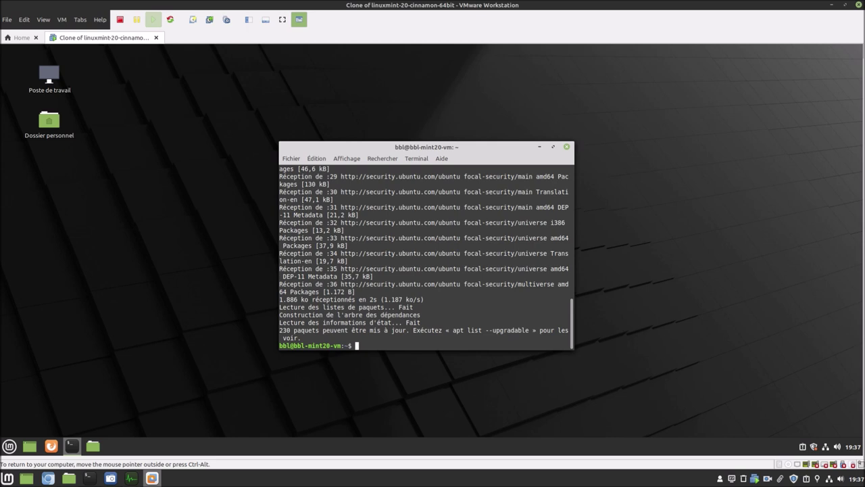
# Run sudo apt install virtualbox-6.1 in the guest's terminal and answer "o" to continue with the installation.
pyautogui.write('sudo apt install virtualbox-6.')
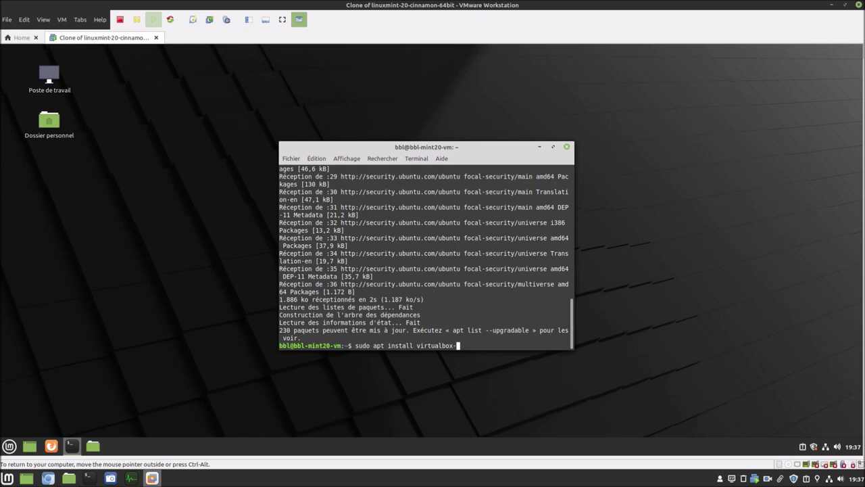
pyautogui.write('0')
pyautogui.write('1')
pyautogui.press('Return')
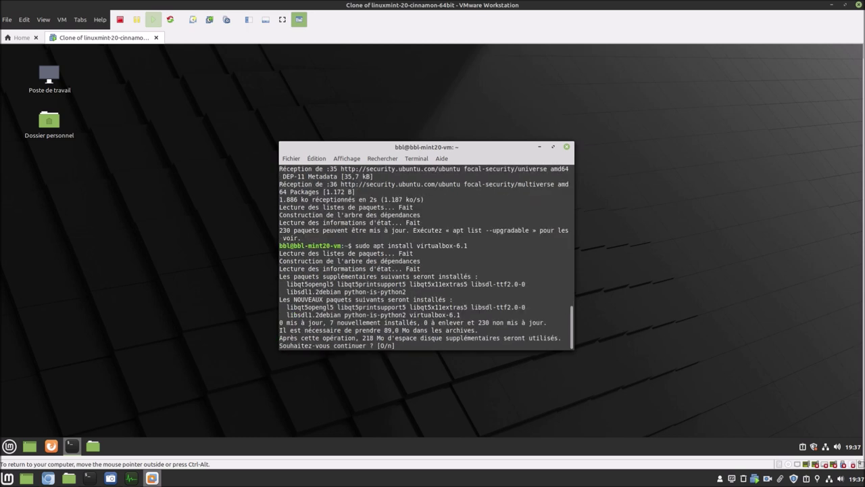
pyautogui.write('o')
pyautogui.press('Return')
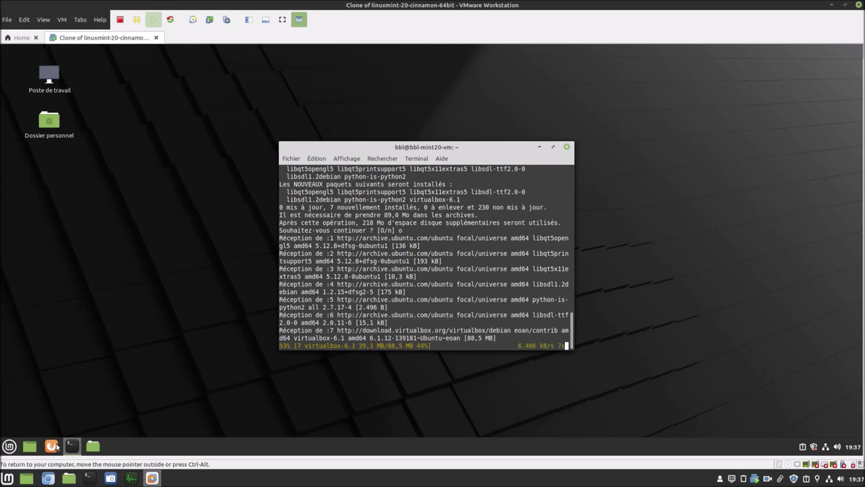
# Switch to Chromium and copy the VirtualBox 6.1.12 Extension Pack's "All supported platforms" link address from VirtualBox's Downloads page.
pyautogui.click(48, 478)
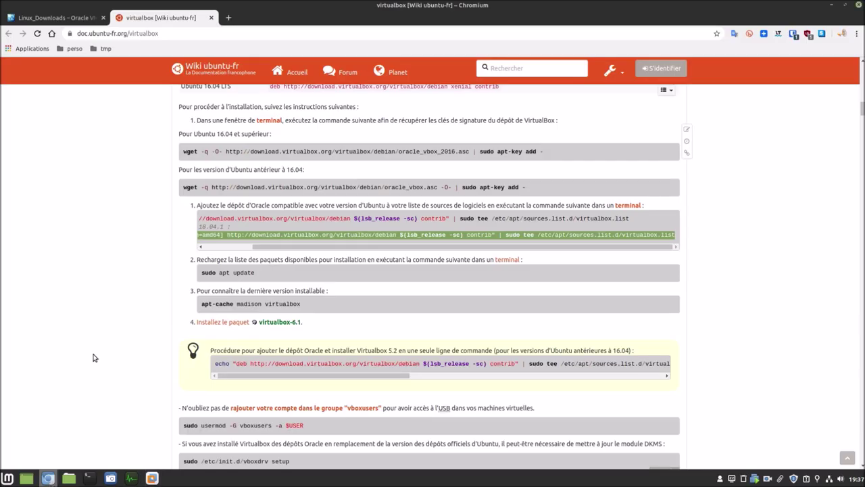
pyautogui.click(73, 15)
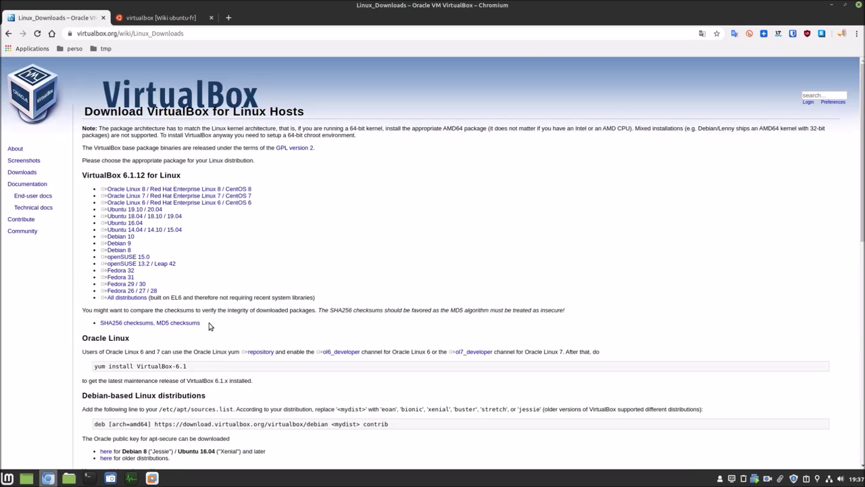
pyautogui.scroll(-5, 209, 327)
pyautogui.scroll(5, 209, 326)
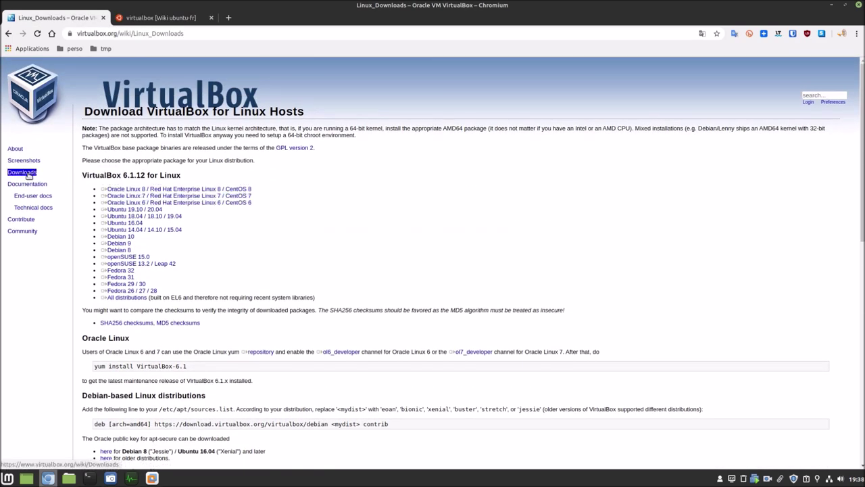
pyautogui.click(27, 173)
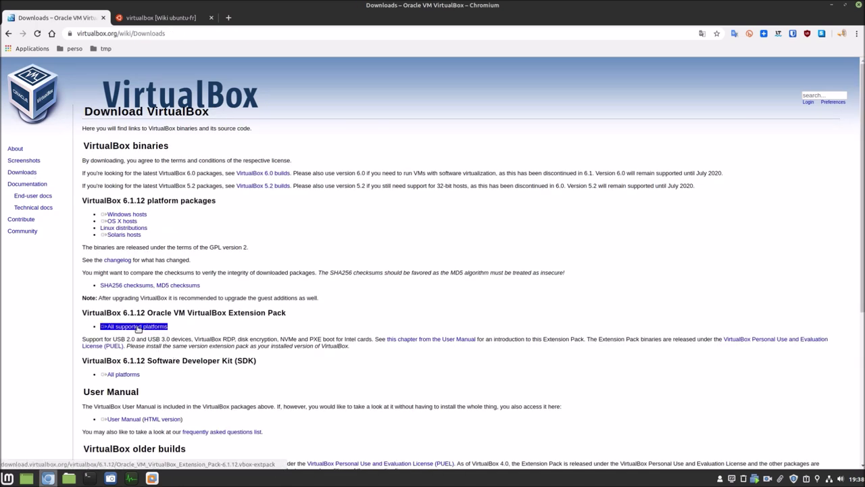
pyautogui.rightClick(138, 328)
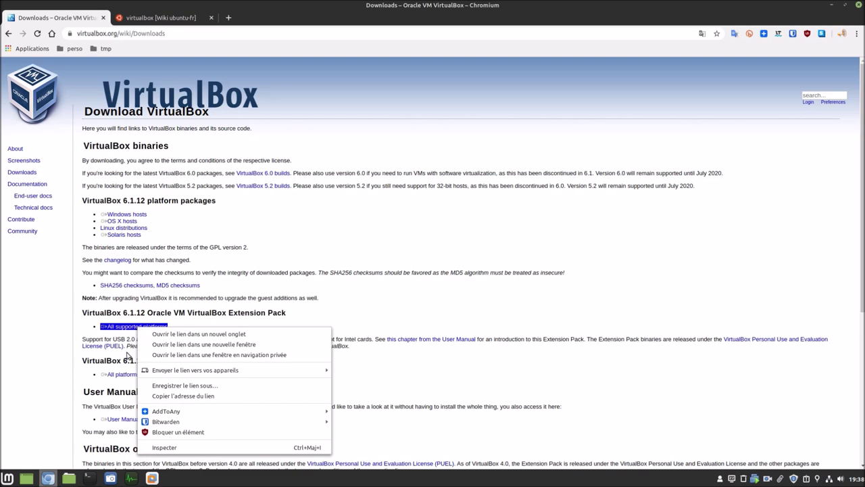
pyautogui.click(174, 396)
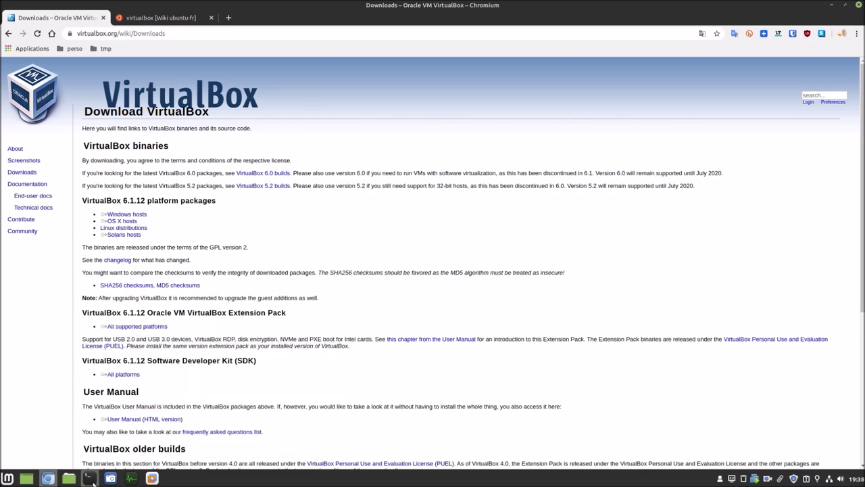
# Switch to VMware Workstation, save Oracle_VM_VirtualBox_Extension_Pack-6.1.12.vbox-extpack from the copied address with the guest's Firefox, and close the browser.
pyautogui.click(151, 478)
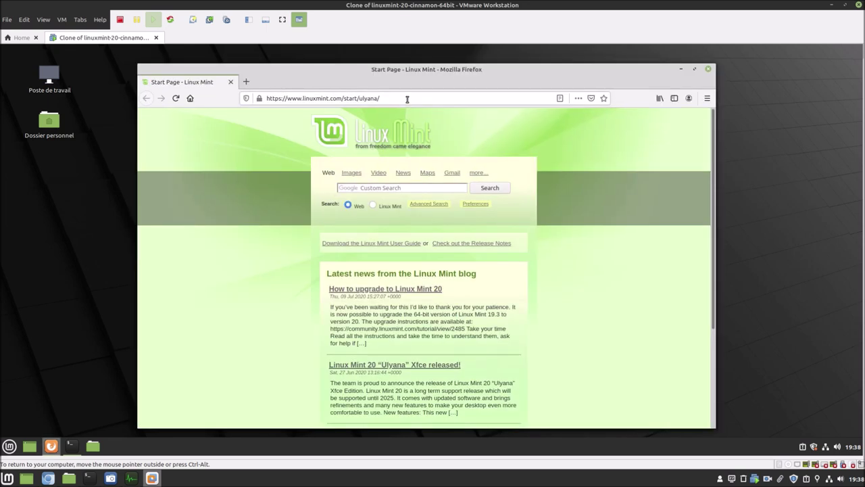
pyautogui.click(407, 99)
pyautogui.hotkey('ctrl', 'a')
pyautogui.write('https://download.virtualbox.org/virtualbox/6.1.12/Oracle_VM_VirtualBox_Extension_Pack-6.1.12.vbox-extpack')
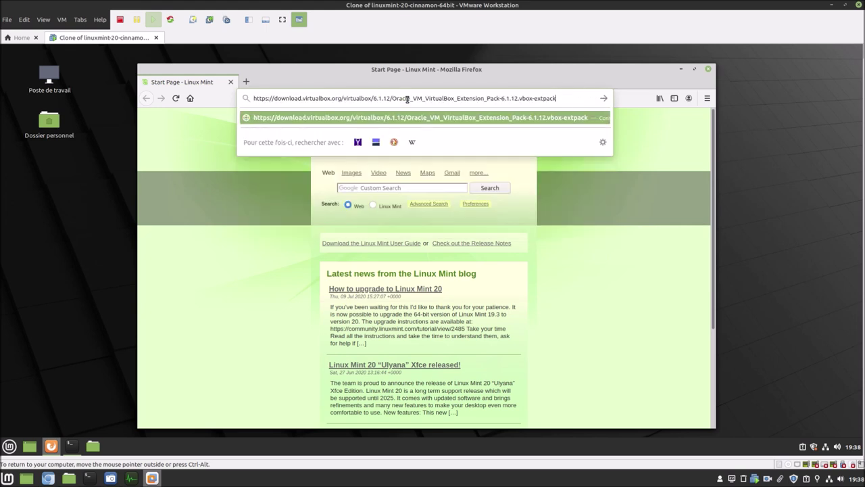
pyautogui.press('Return')
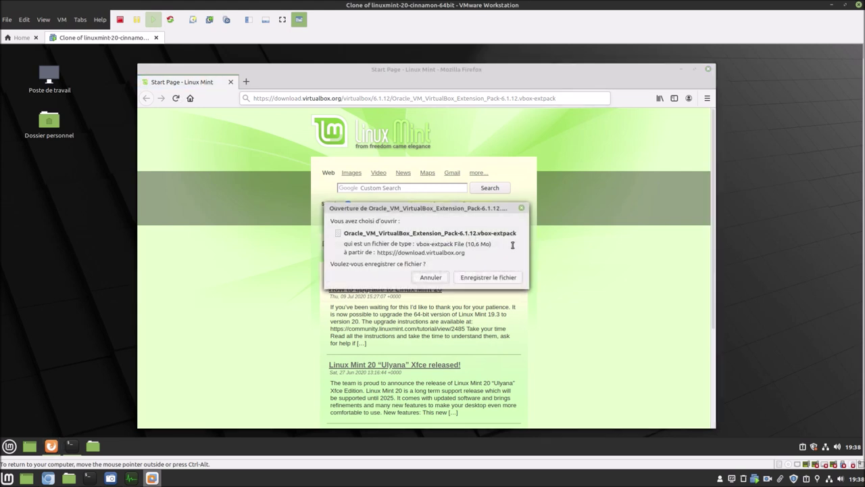
pyautogui.click(501, 277)
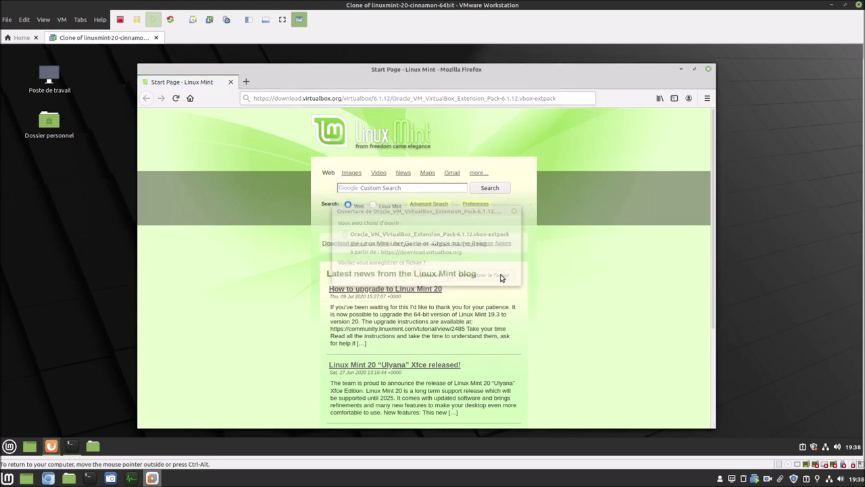
pyautogui.click(707, 72)
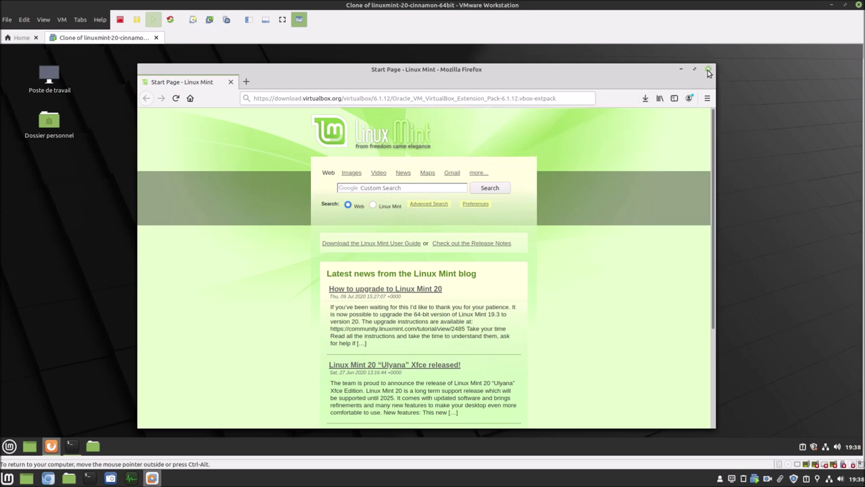
pyautogui.click(708, 71)
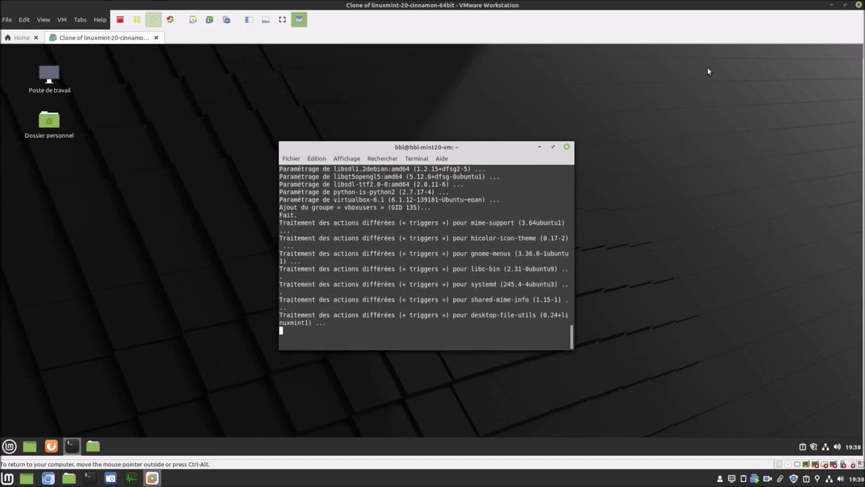
# Open the downloaded Extension Pack file from the guest's Téléchargements folder in VirtualBox.
pyautogui.click(8, 447)
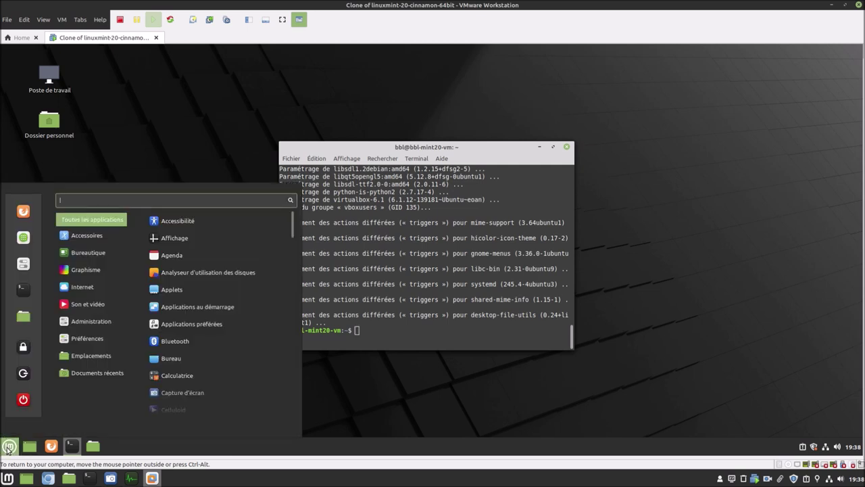
pyautogui.click(8, 447)
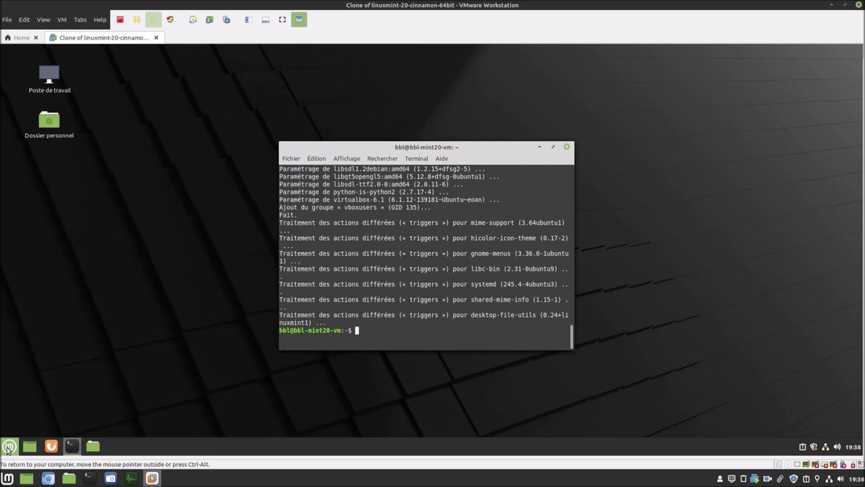
pyautogui.click(94, 446)
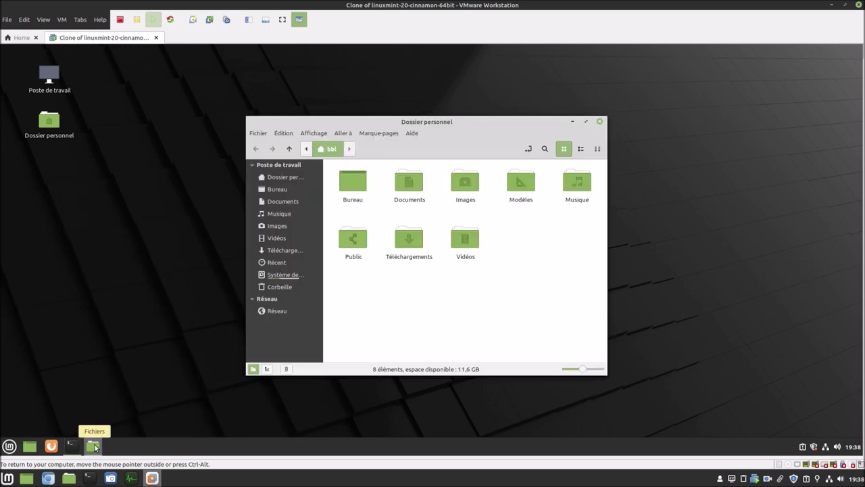
pyautogui.click(287, 252)
pyautogui.click(350, 180)
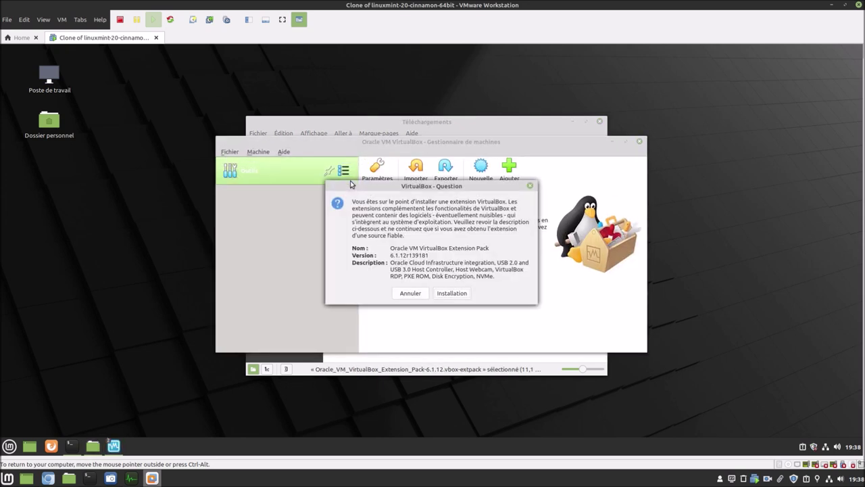
# Install the Oracle VM VirtualBox Extension Pack, accepting its license and authenticating with the account password.
pyautogui.click(451, 293)
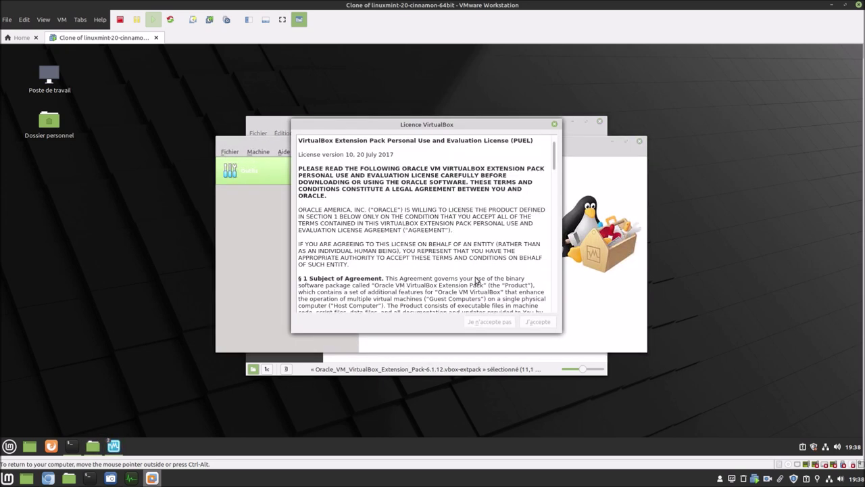
pyautogui.scroll(-1, 555, 187)
pyautogui.scroll(-10, 554, 186)
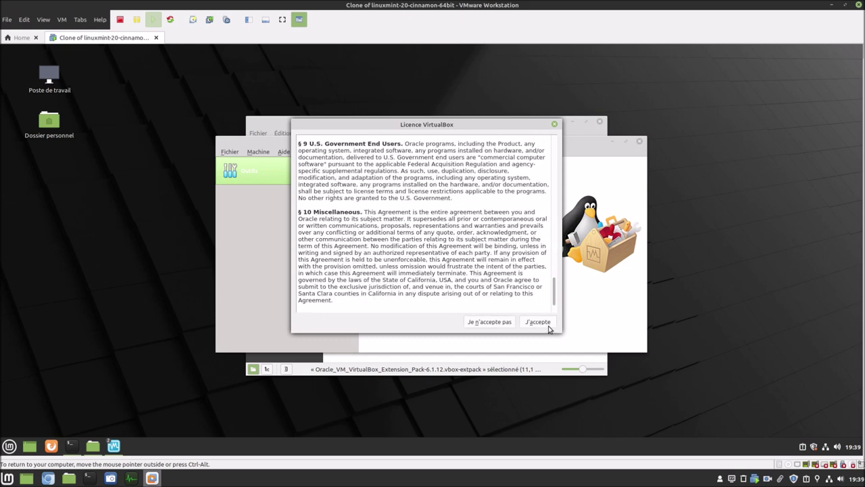
pyautogui.click(543, 323)
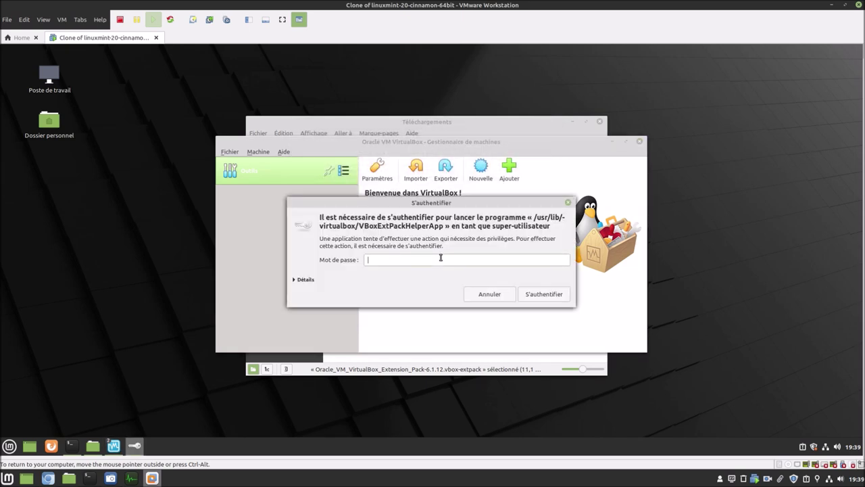
pyautogui.write('*****')
pyautogui.press('Return')
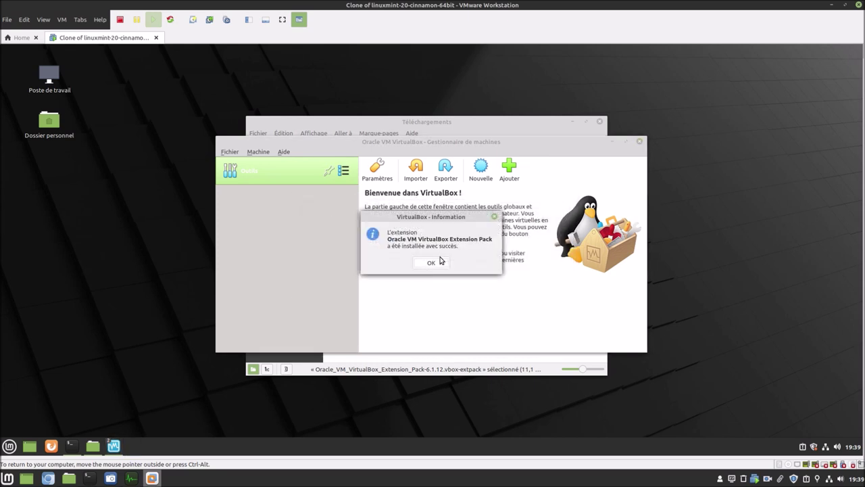
pyautogui.click(443, 265)
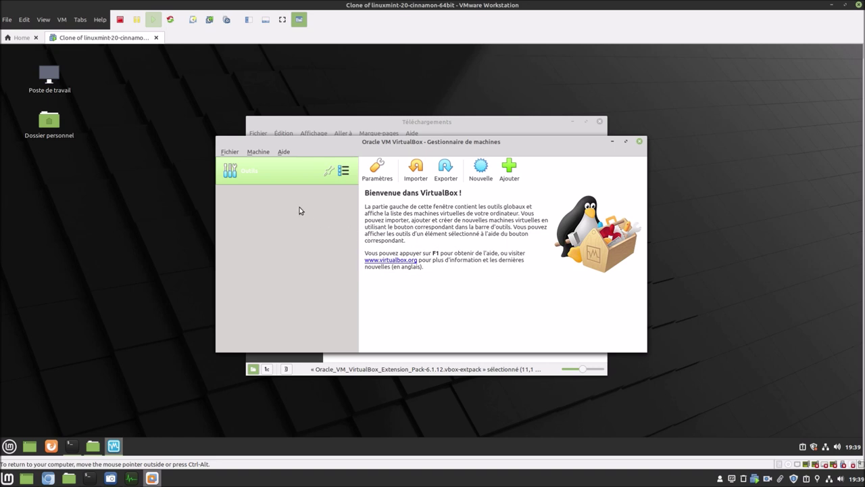
# View VirtualBox's version information in its About window, and close the window.
pyautogui.click(285, 152)
pyautogui.click(305, 222)
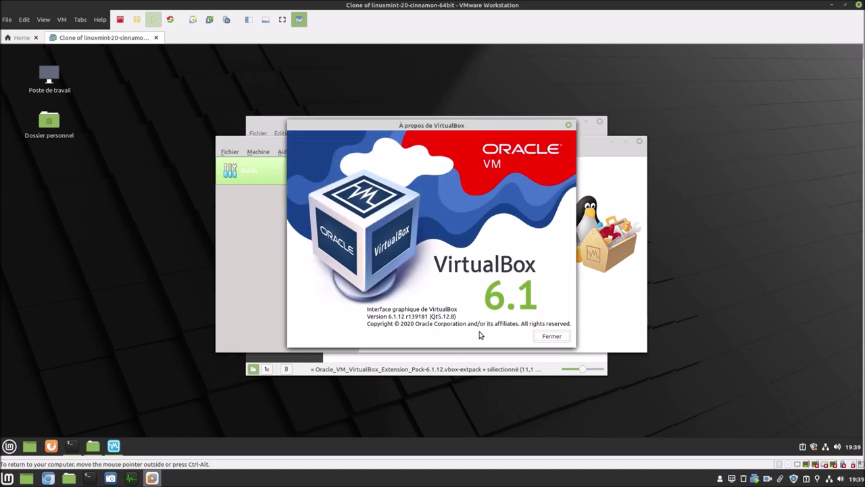
pyautogui.click(552, 336)
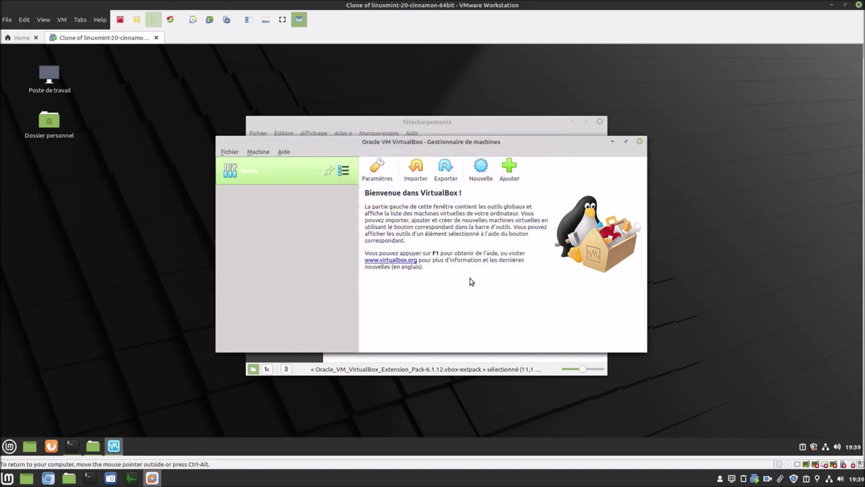
# Set VirtualBox's update preference to "Toutes les nouvelles versions", check the installed extensions list, and save the preferences.
pyautogui.click(229, 151)
pyautogui.click(241, 164)
pyautogui.click(313, 180)
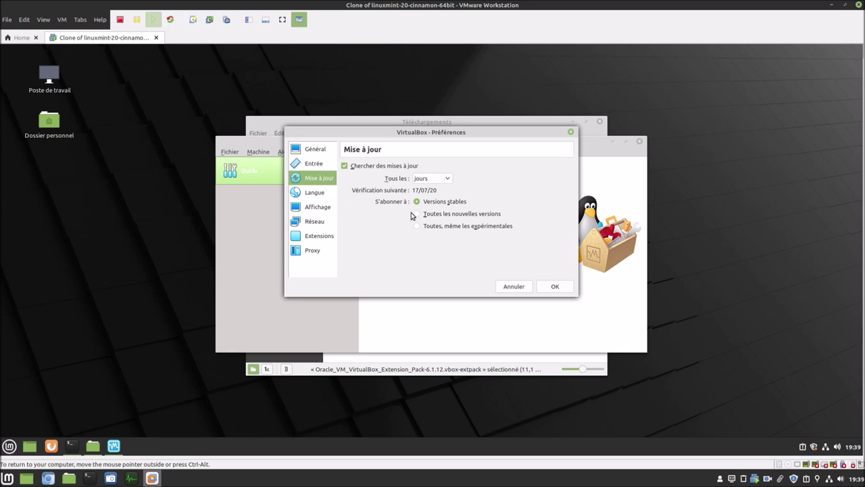
pyautogui.click(417, 214)
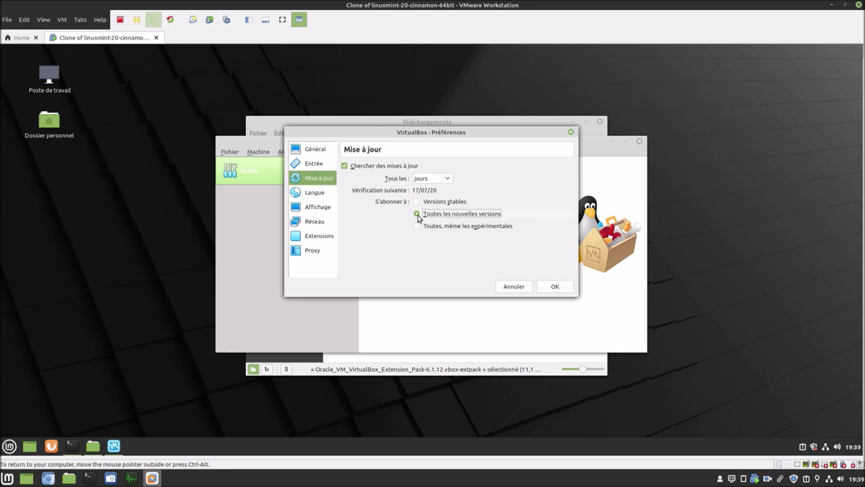
pyautogui.click(330, 237)
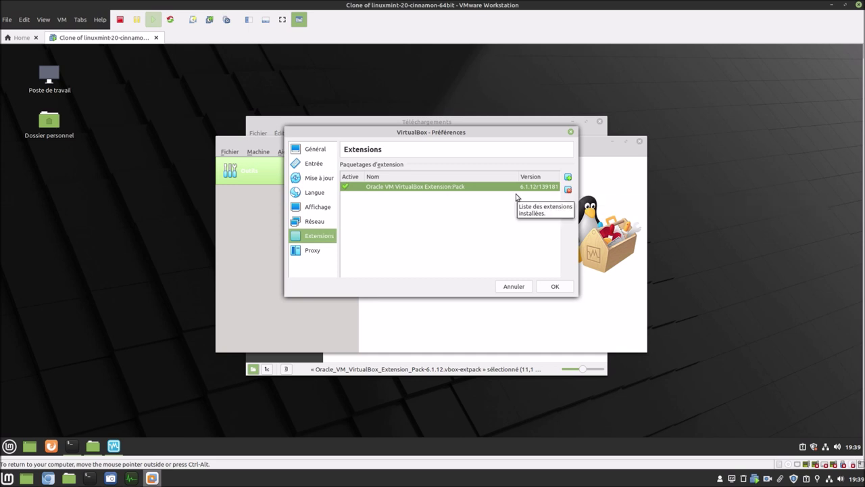
pyautogui.click(554, 286)
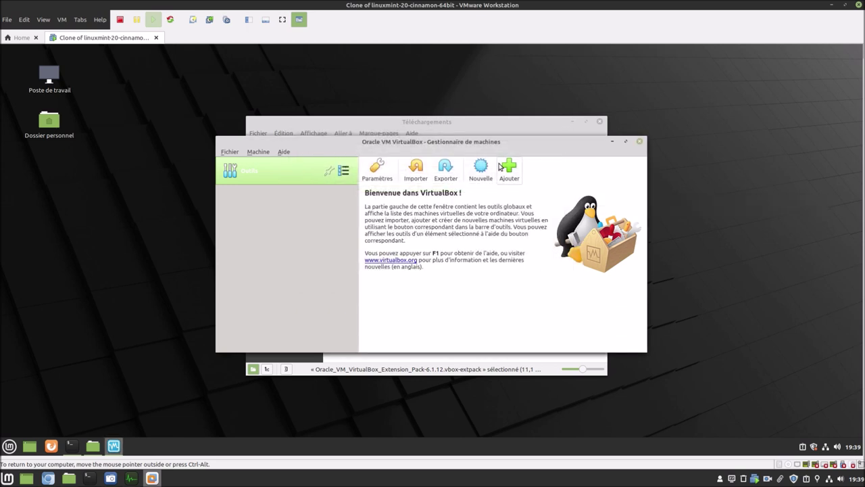
pyautogui.moveTo(493, 145); pyautogui.dragTo(490, 169)
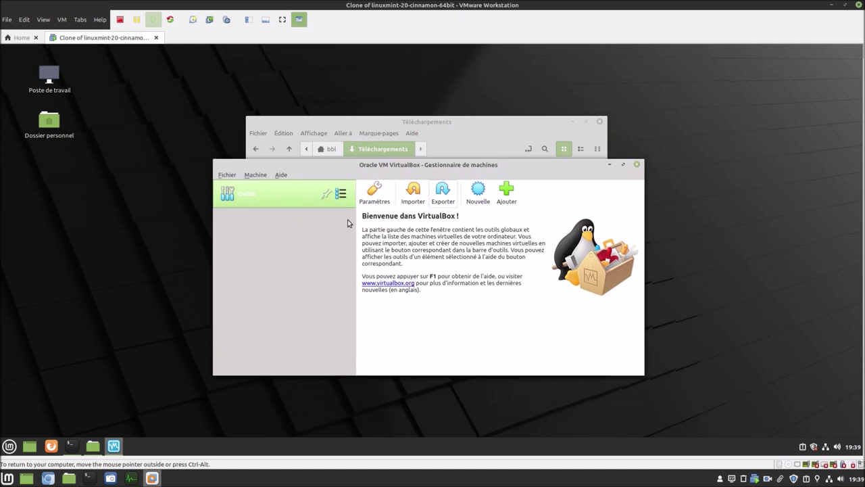
# Switch to Chromium and copy the command "sudo usermod -G vboxusers -a $USER" from the ubuntu-fr wiki's virtualbox page.
pyautogui.click(48, 478)
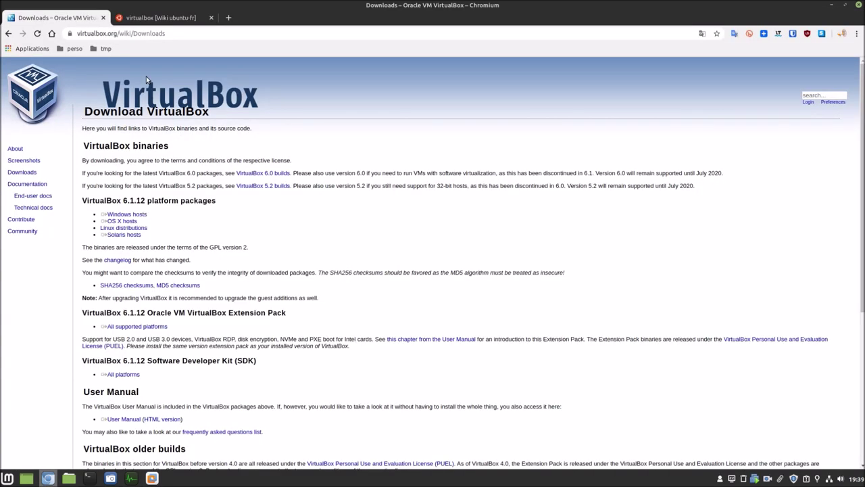
pyautogui.click(144, 17)
pyautogui.scroll(-2, 280, 284)
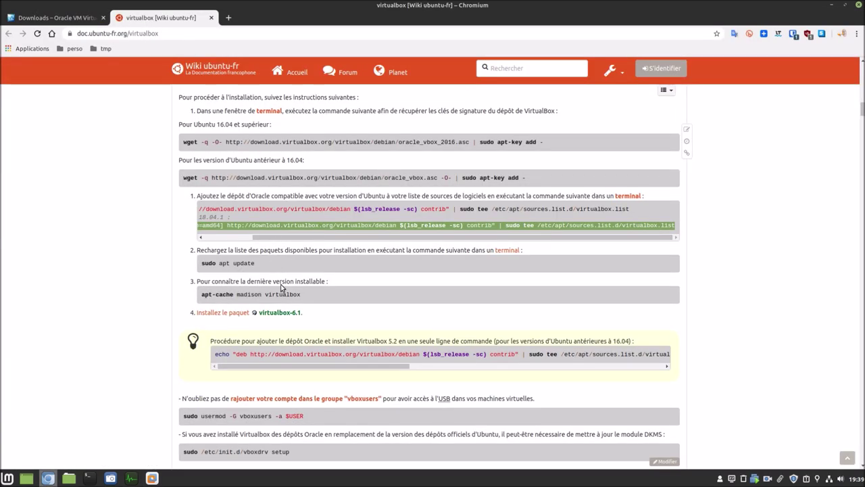
pyautogui.scroll(-2, 282, 288)
pyautogui.moveTo(184, 281); pyautogui.dragTo(307, 284)
pyautogui.rightClick(295, 281)
pyautogui.click(302, 289)
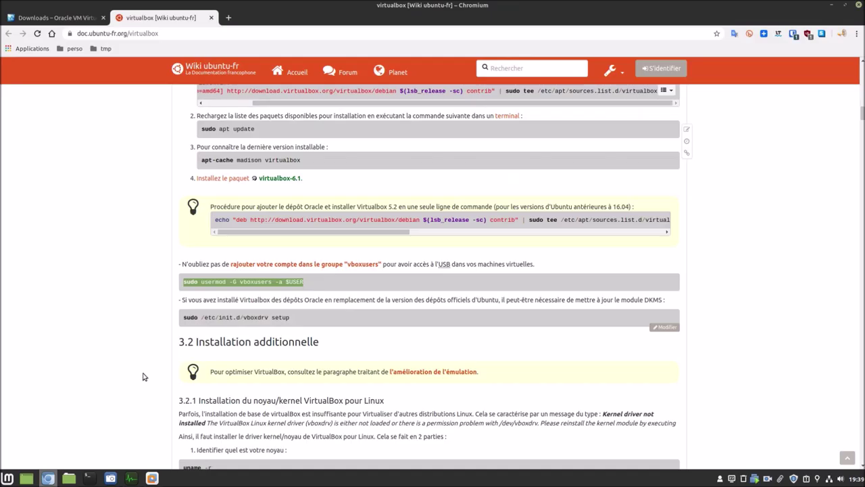
# Switch to VMware Workstation and close the guest's VirtualBox manager and Téléchargements windows.
pyautogui.click(152, 477)
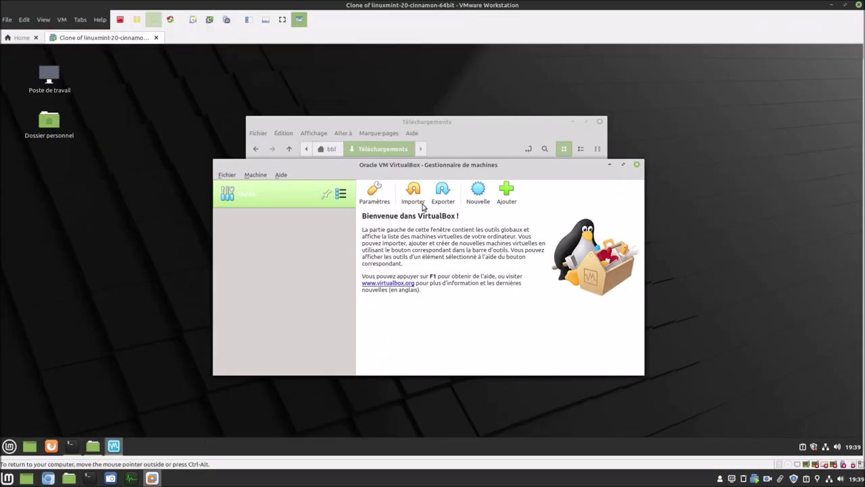
pyautogui.click(636, 165)
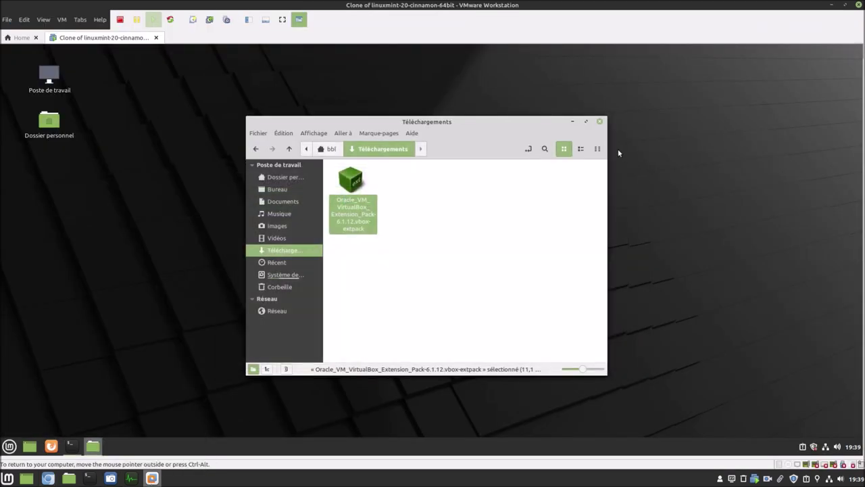
pyautogui.click(600, 119)
# Paste the copied command into the guest's terminal and run it as "sudo usermod -G vboxusers -a bbl".
pyautogui.rightClick(416, 231)
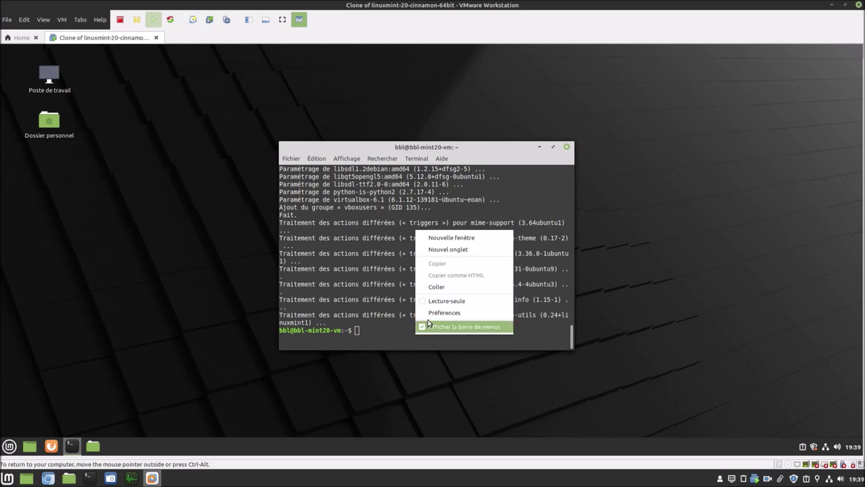
pyautogui.click(437, 287)
pyautogui.press('BackSpace')
pyautogui.press('BackSpace')
pyautogui.press('BackSpace')
pyautogui.press('BackSpace')
pyautogui.press('BackSpace')
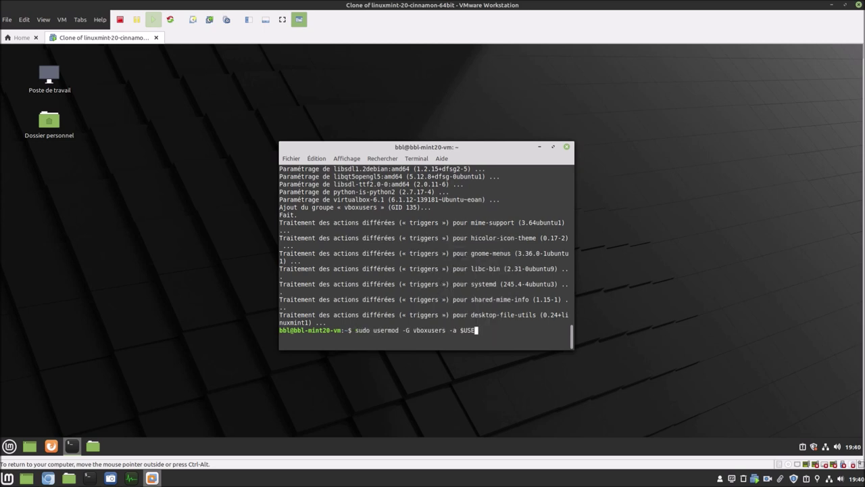
pyautogui.write('bbl')
pyautogui.press('Return')
# Adapt the previous command to run "sudo usermod -G disk -a bbl", and close the terminal.
pyautogui.press('Up')
pyautogui.press('Left')
pyautogui.press('Left')
pyautogui.press('Left')
pyautogui.press('Left')
pyautogui.press('Left')
pyautogui.press('Left')
pyautogui.press('Left')
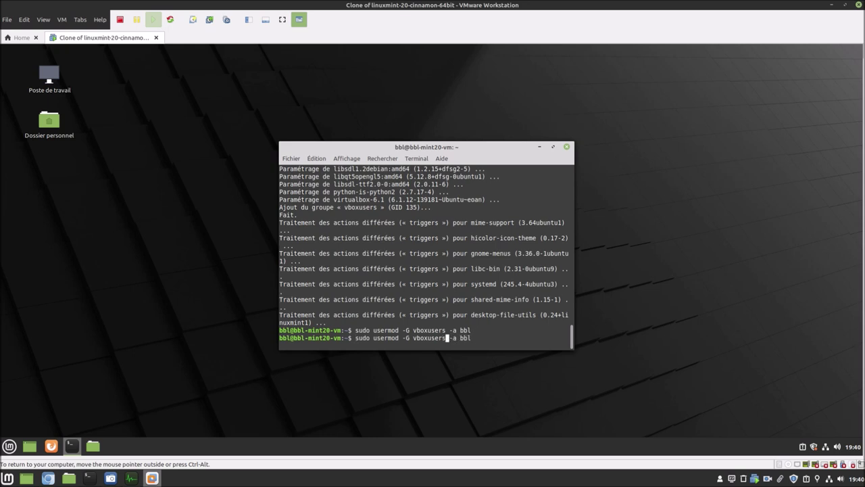
pyautogui.press('BackSpace')
pyautogui.press('BackSpace')
pyautogui.press('BackSpace')
pyautogui.press('BackSpace')
pyautogui.press('BackSpace')
pyautogui.press('BackSpace')
pyautogui.press('BackSpace')
pyautogui.press('BackSpace')
pyautogui.press('BackSpace')
pyautogui.write('disk')
pyautogui.press('Return')
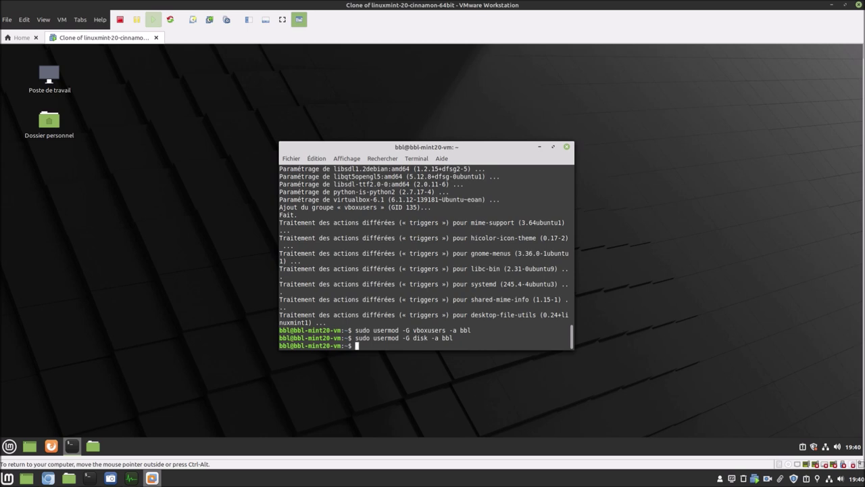
pyautogui.click(568, 145)
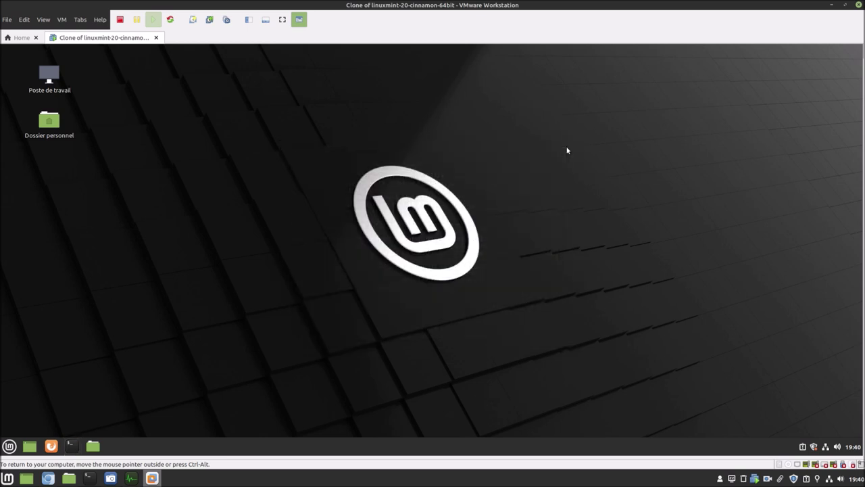
# Restart the Linux Mint guest and log back in with the account password.
pyautogui.click(8, 447)
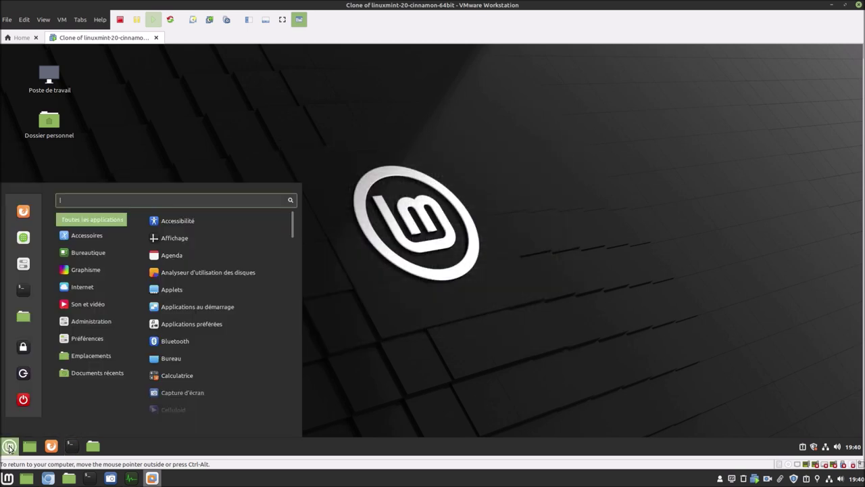
pyautogui.click(22, 398)
pyautogui.click(400, 263)
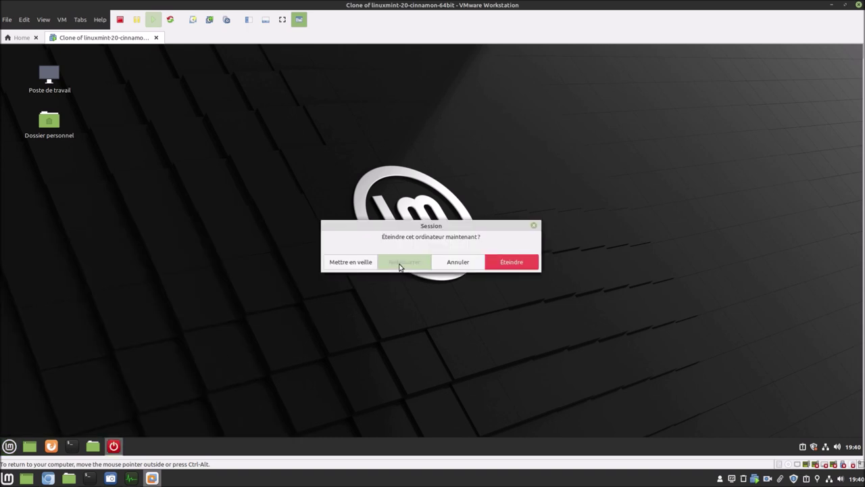
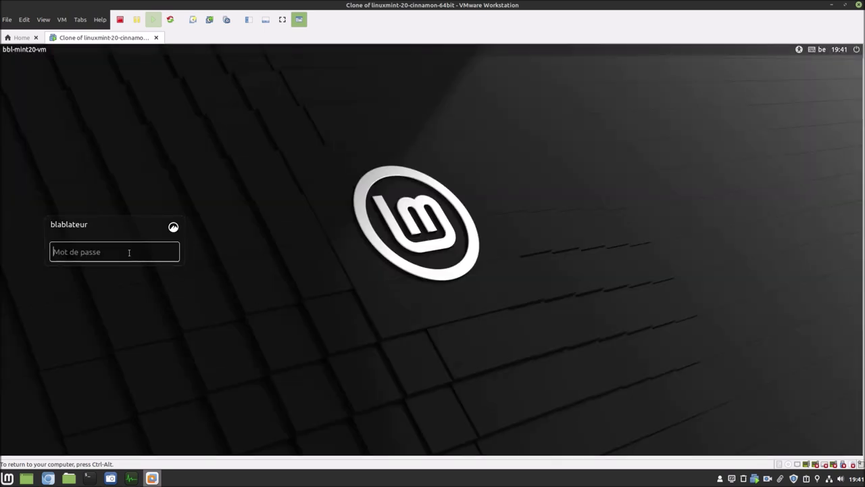
pyautogui.write('•••••')
pyautogui.press('Return')
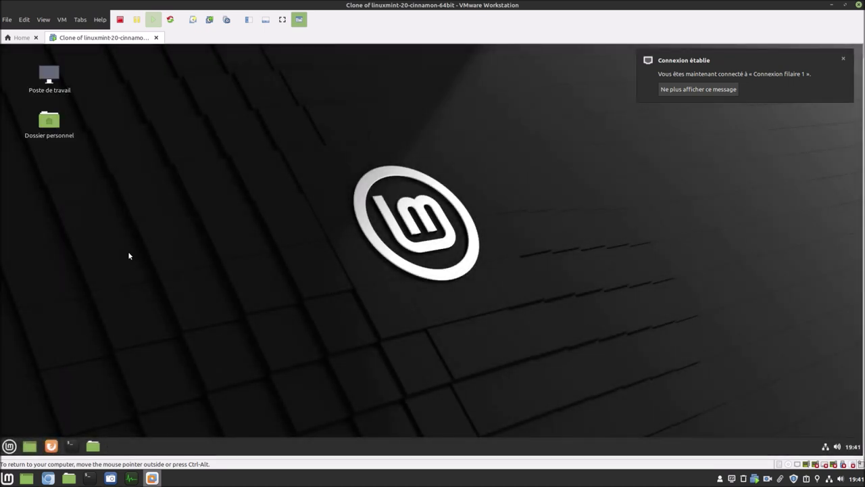
# Search the guest's applications for "virt" and launch Oracle VM VirtualBox.
pyautogui.click(10, 447)
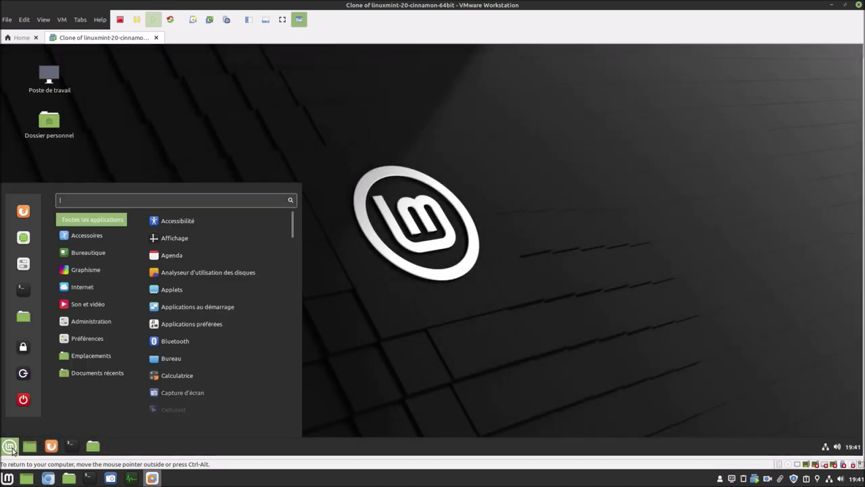
pyautogui.write('virt')
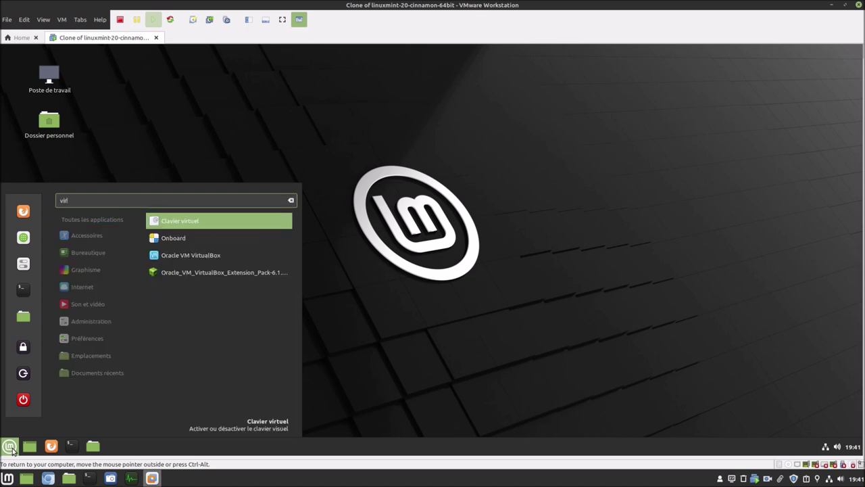
pyautogui.press('Down')
pyautogui.press('Down')
pyautogui.press('Return')
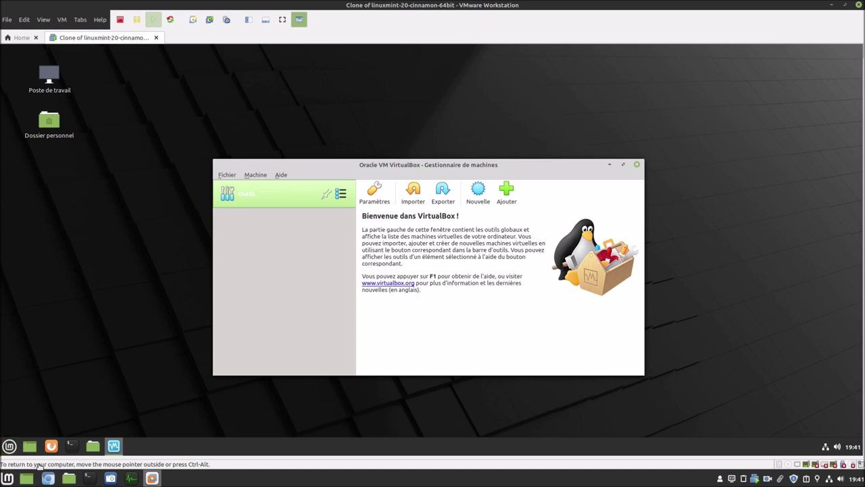
# Switch to the host's file manager and copy linuxmint-19.3-xfce-64bit.iso from the ISO folder in DATA500.
pyautogui.click(69, 478)
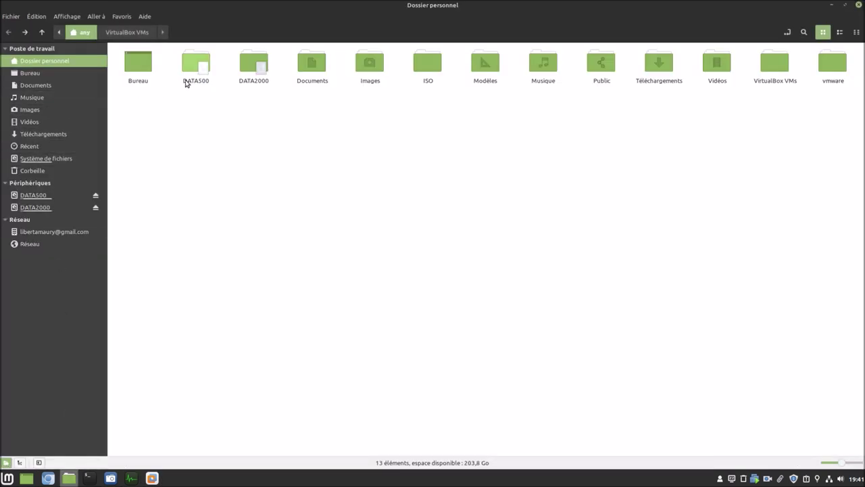
pyautogui.doubleClick(199, 65)
pyautogui.doubleClick(137, 66)
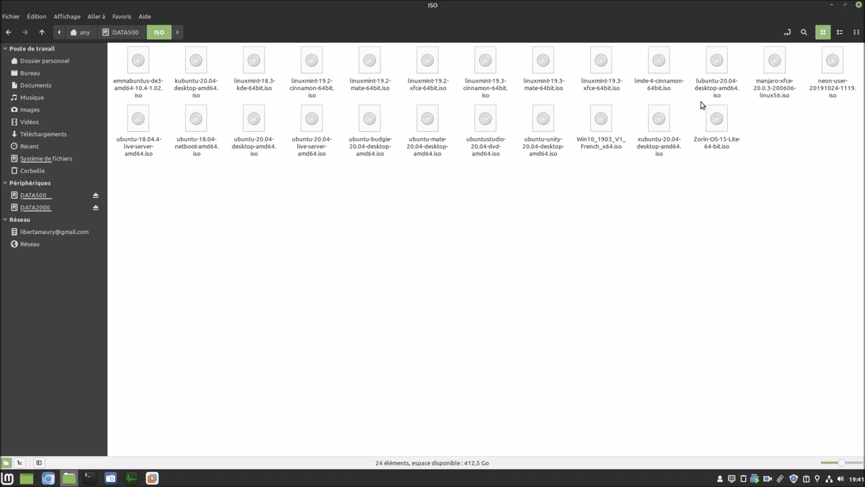
pyautogui.rightClick(606, 93)
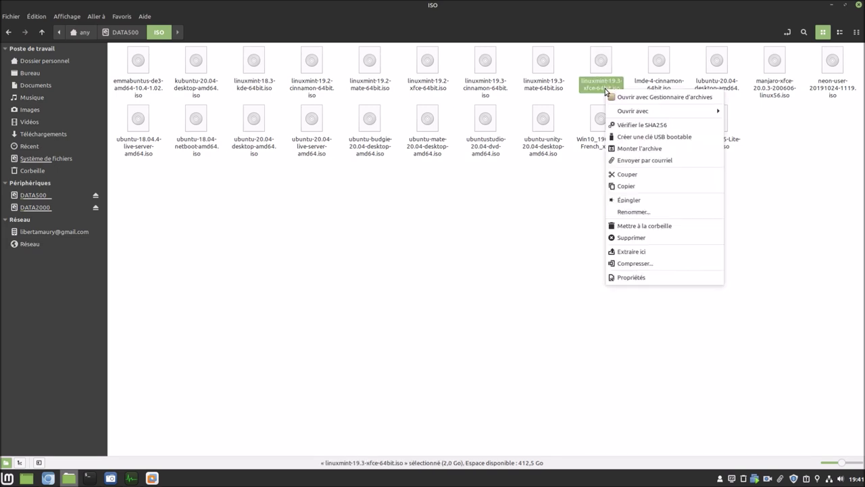
pyautogui.click(633, 188)
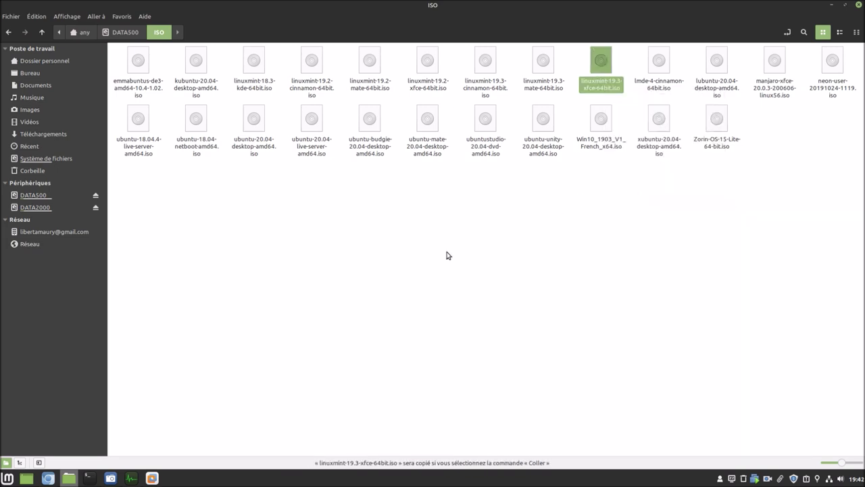
# Switch to VMware Workstation and paste linuxmint-19.3-xfce-64bit.iso onto the guest's desktop.
pyautogui.click(152, 478)
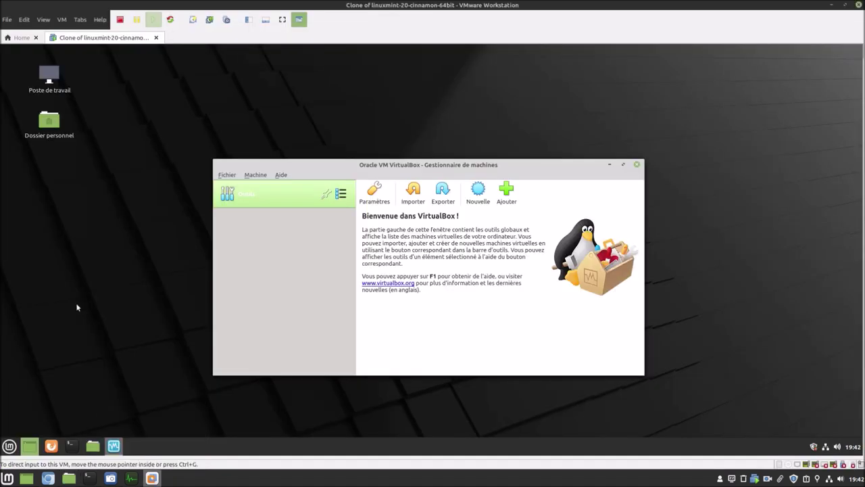
pyautogui.rightClick(58, 252)
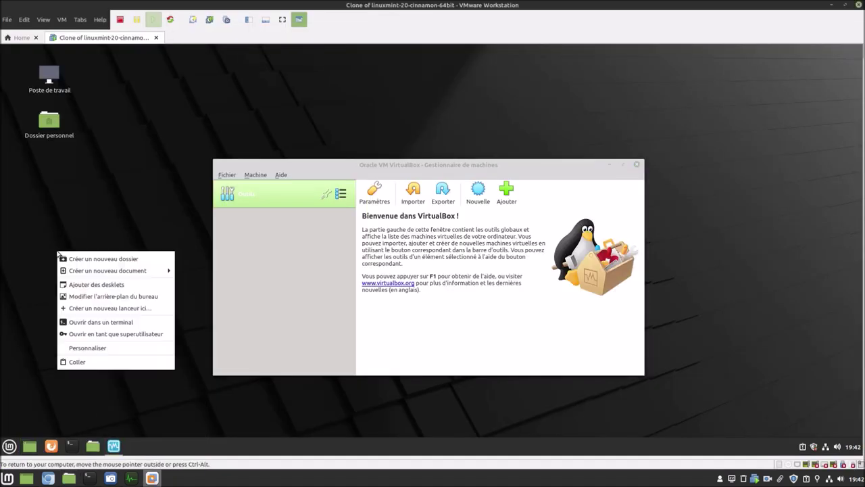
pyautogui.click(93, 360)
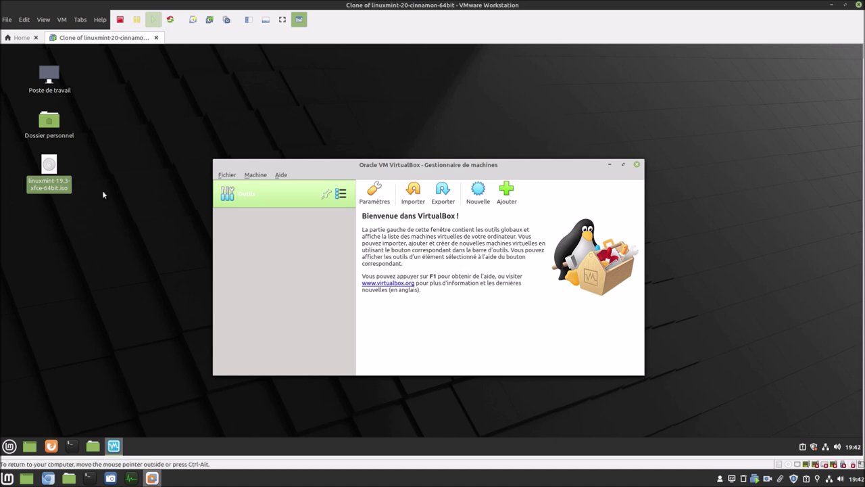
# Copy the file name of linuxmint-19.3-xfce-64bit.iso from its properties, and close the properties window.
pyautogui.click(50, 190)
pyautogui.rightClick(50, 190)
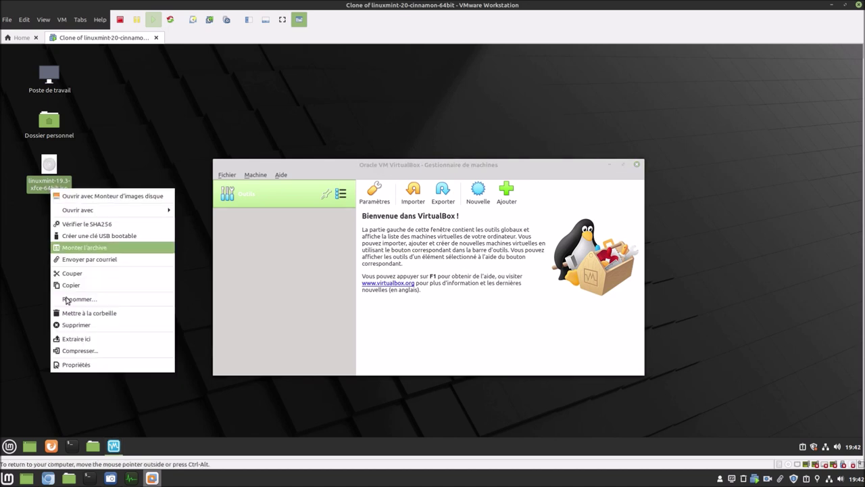
pyautogui.click(75, 369)
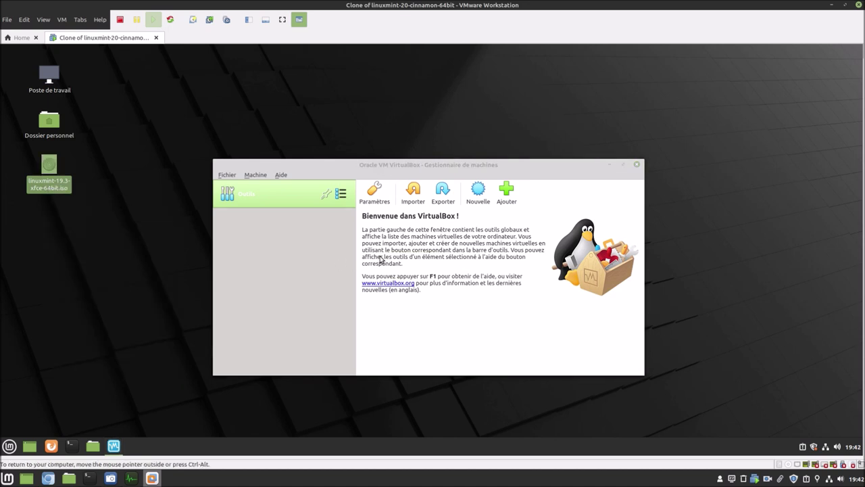
pyautogui.rightClick(446, 156)
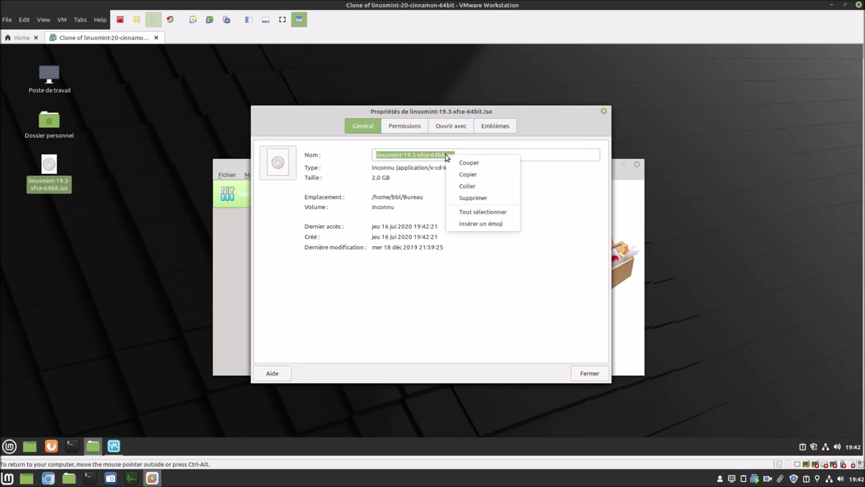
pyautogui.click(457, 175)
pyautogui.click(597, 373)
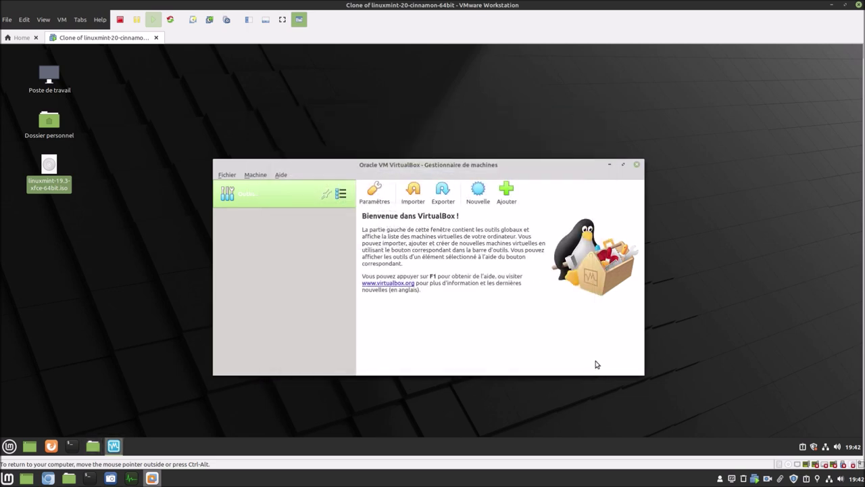
# Start a new virtual machine in expert mode and name it linuxmint-19.3-xfce-64bit using the copied file name without its .iso extension.
pyautogui.click(623, 164)
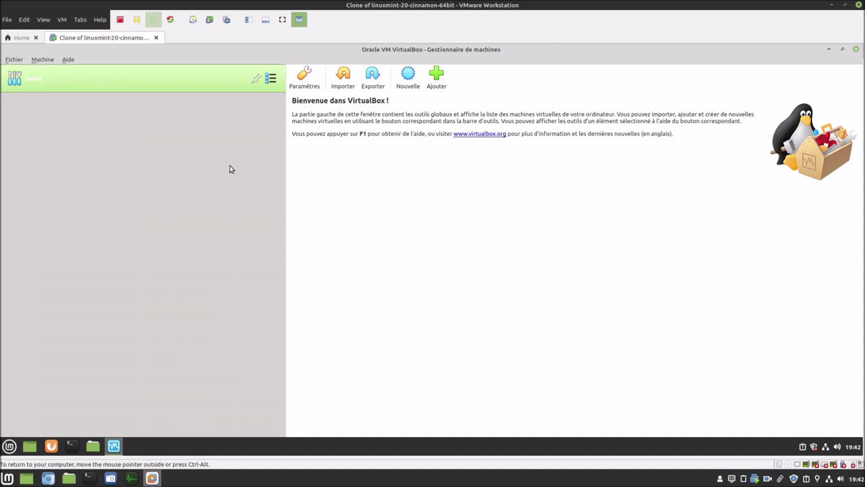
pyautogui.click(408, 82)
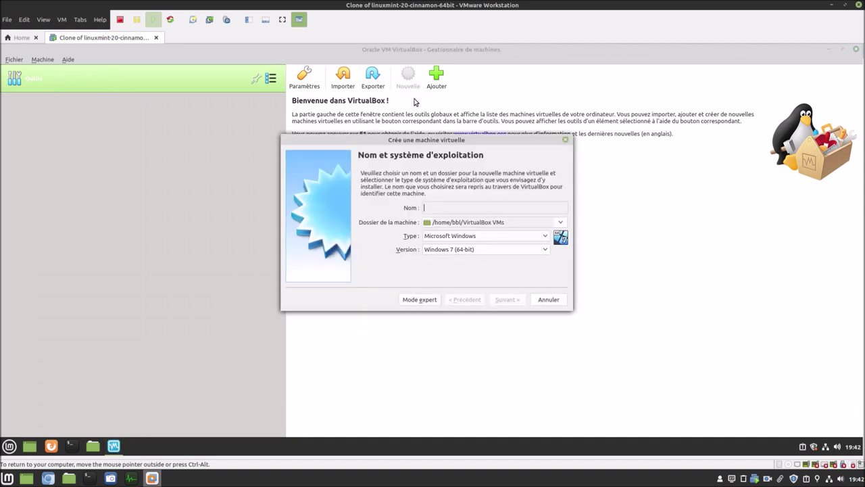
pyautogui.click(434, 298)
pyautogui.rightClick(463, 173)
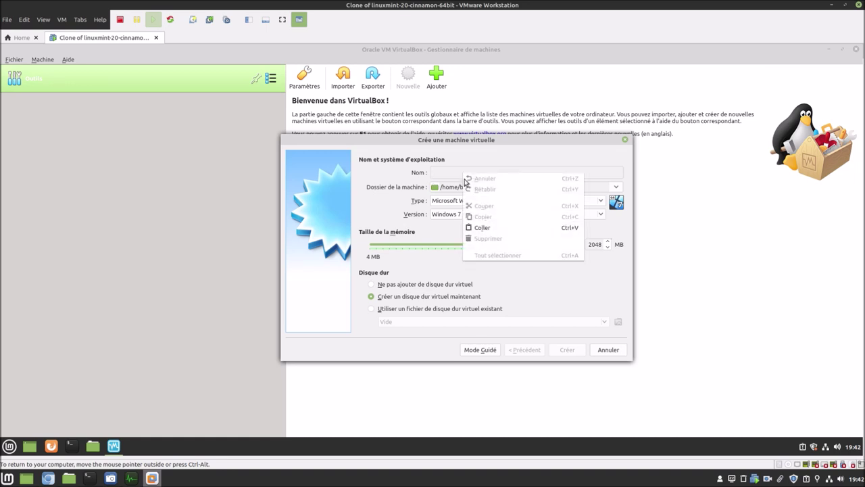
pyautogui.click(483, 226)
pyautogui.press('BackSpace')
pyautogui.press('BackSpace')
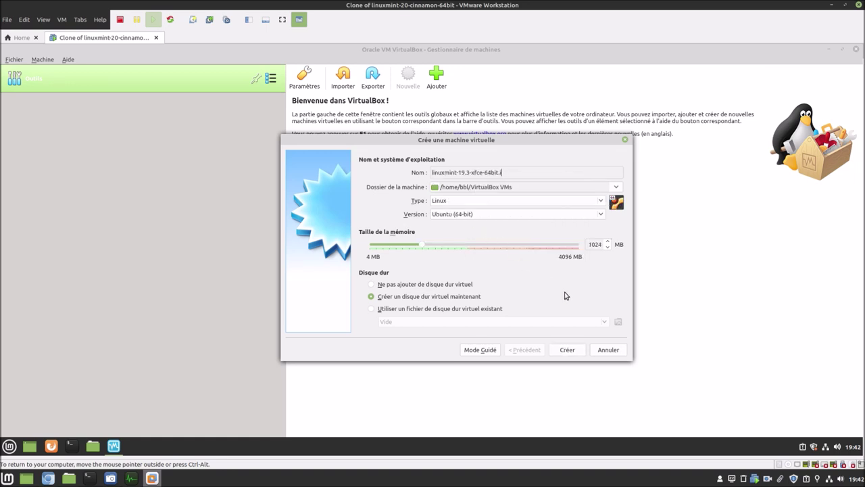
pyautogui.press('BackSpace')
# Set the machine's memory to 1512 MB and create it with a dynamically allocated 10 GB VDI disk.
pyautogui.moveTo(587, 245); pyautogui.dragTo(608, 245)
pyautogui.write('2048')
pyautogui.doubleClick(594, 244)
pyautogui.write('1512')
pyautogui.click(575, 351)
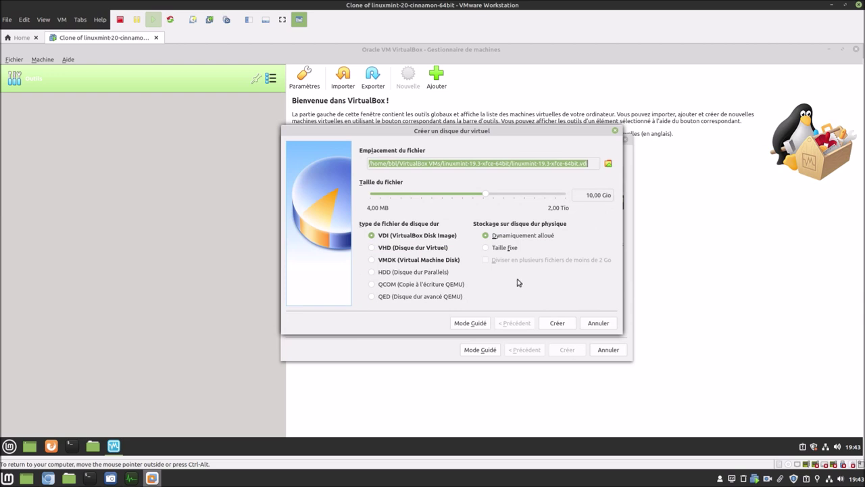
pyautogui.click(566, 329)
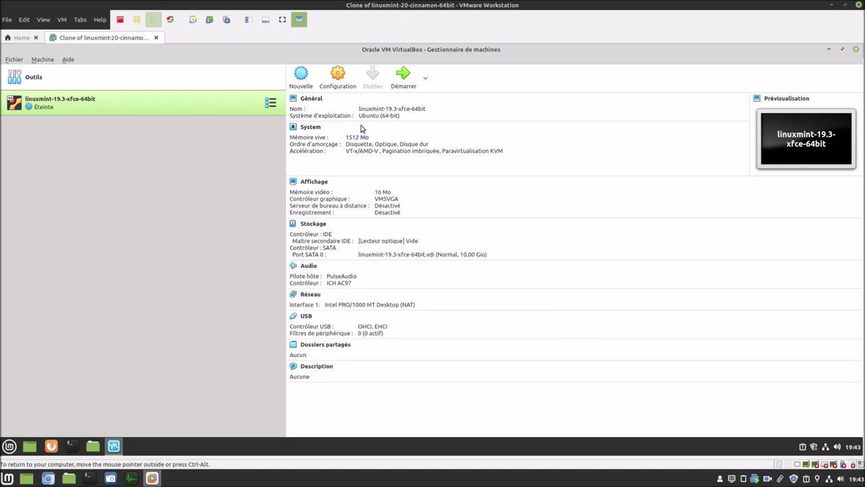
# Set the shared clipboard and drag-and-drop of the linuxmint-19.3-xfce-64bit machine to Bidirectionnel.
pyautogui.click(340, 86)
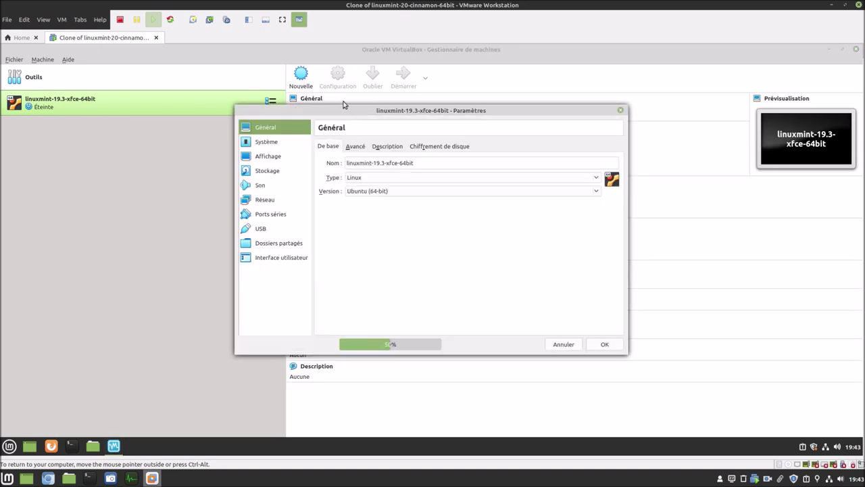
pyautogui.click(357, 146)
pyautogui.click(403, 175)
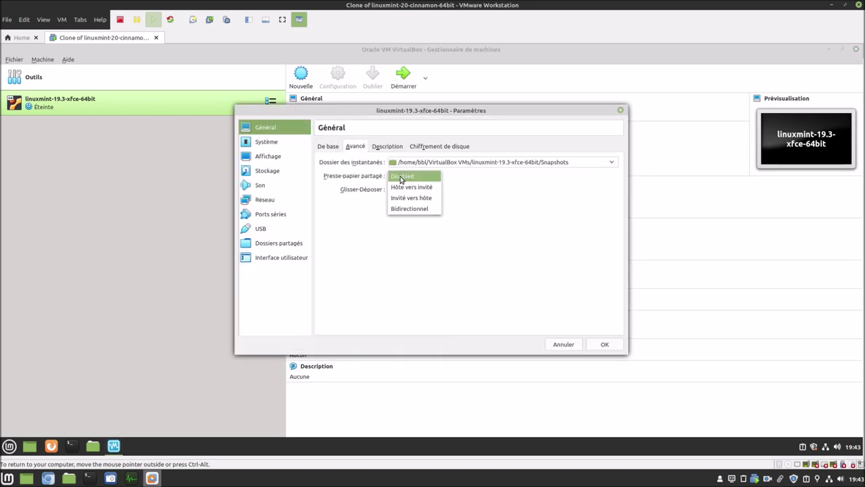
pyautogui.click(416, 207)
pyautogui.click(414, 189)
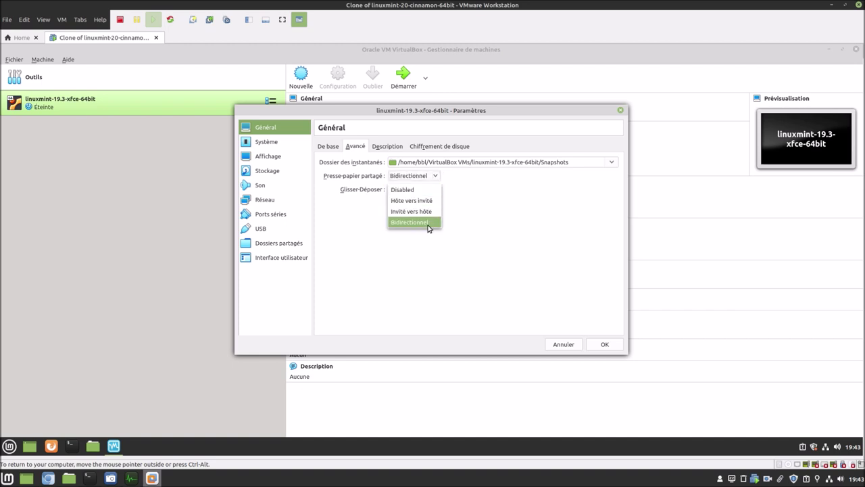
pyautogui.click(428, 229)
pyautogui.click(379, 149)
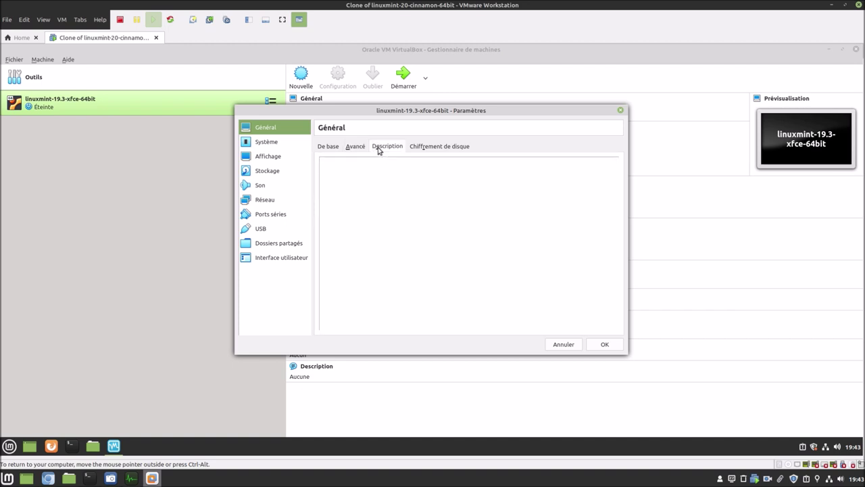
pyautogui.click(425, 147)
# Exclude the floppy from the machine's boot order, and assign 4 processors with PAE/NX enabled.
pyautogui.click(275, 145)
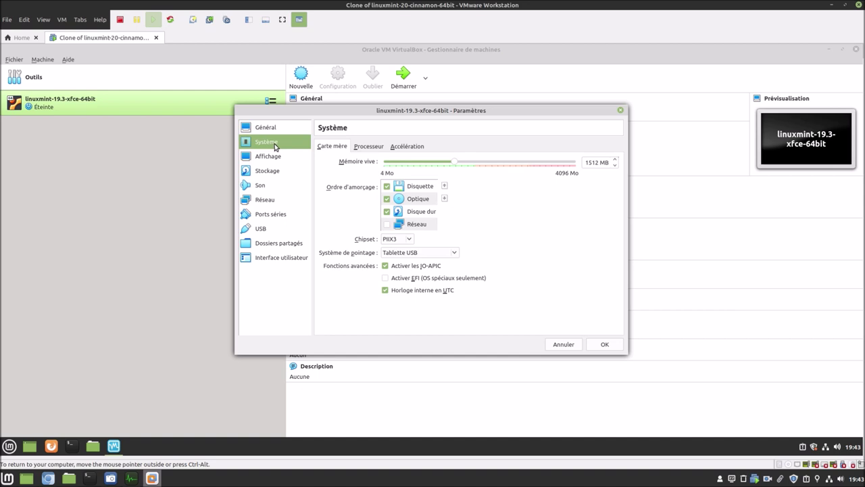
pyautogui.click(387, 187)
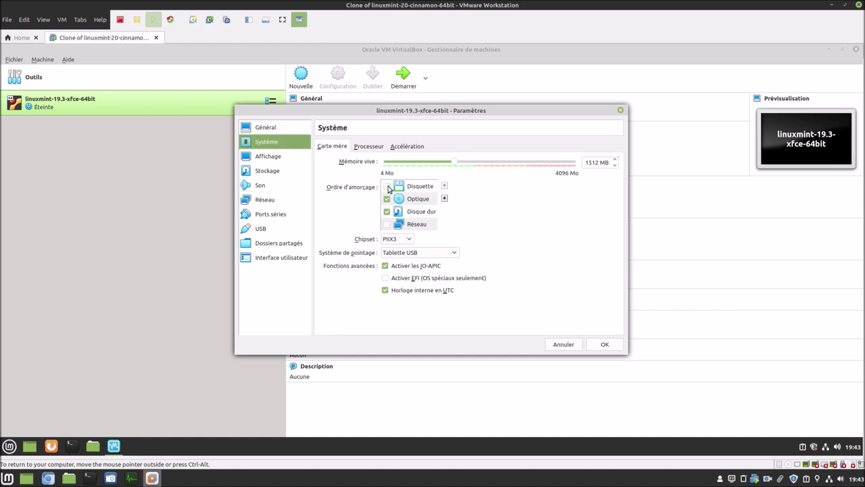
pyautogui.click(373, 148)
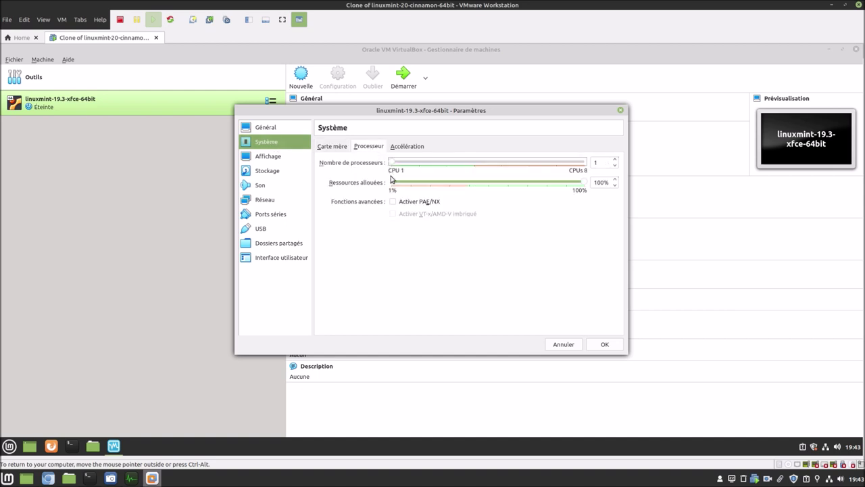
pyautogui.click(397, 202)
pyautogui.moveTo(395, 164); pyautogui.dragTo(469, 170)
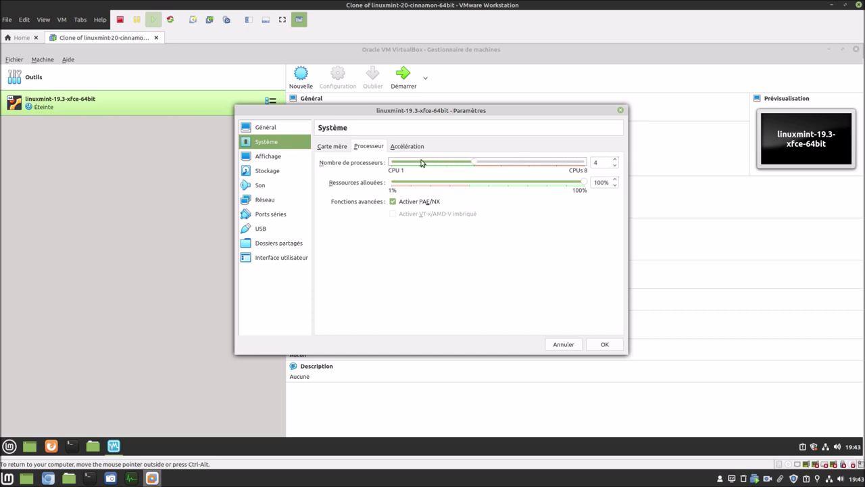
pyautogui.click(399, 147)
pyautogui.click(277, 159)
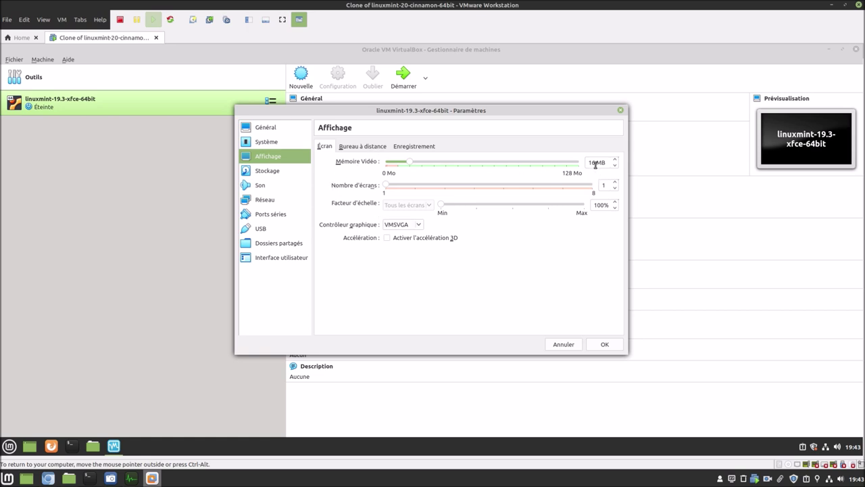
pyautogui.click(370, 146)
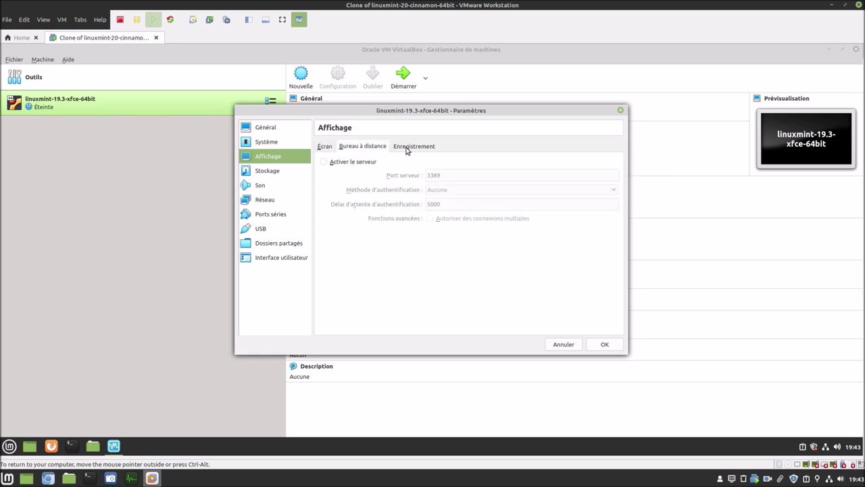
pyautogui.click(409, 147)
# Add linuxmint-19.3-xfce-64bit.iso from the Bureau folder as an optical disk and attach it to the machine's empty IDE drive.
pyautogui.click(282, 173)
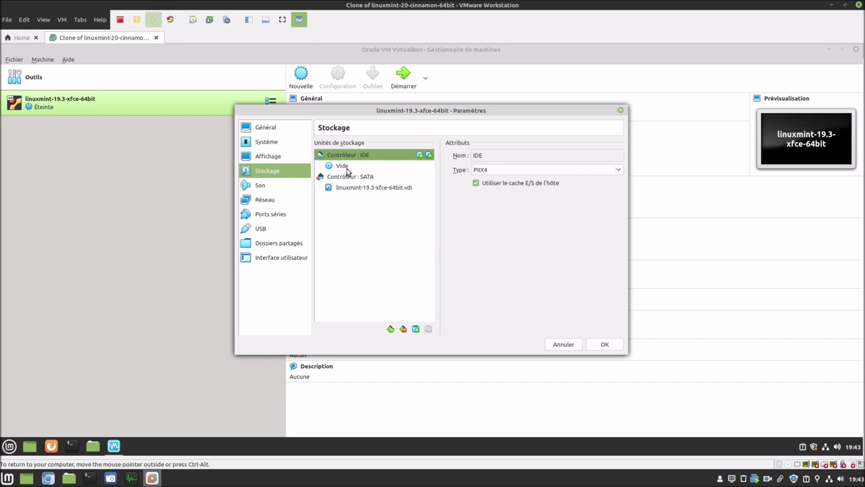
pyautogui.click(345, 167)
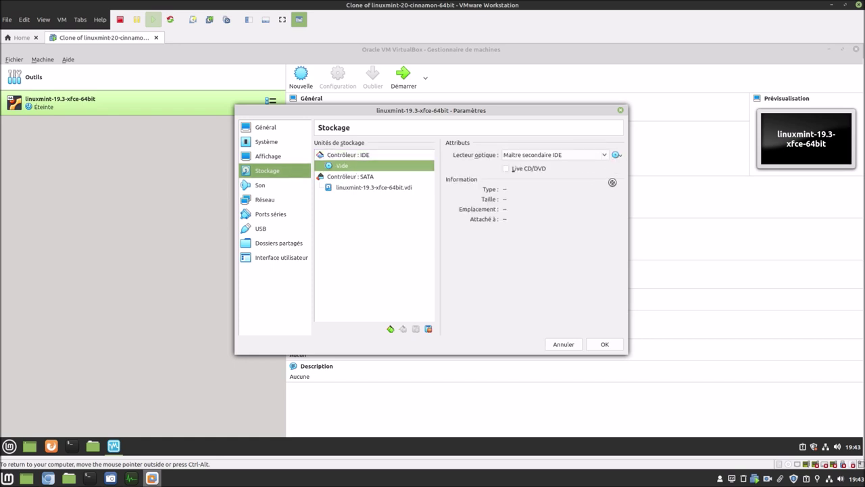
pyautogui.click(616, 156)
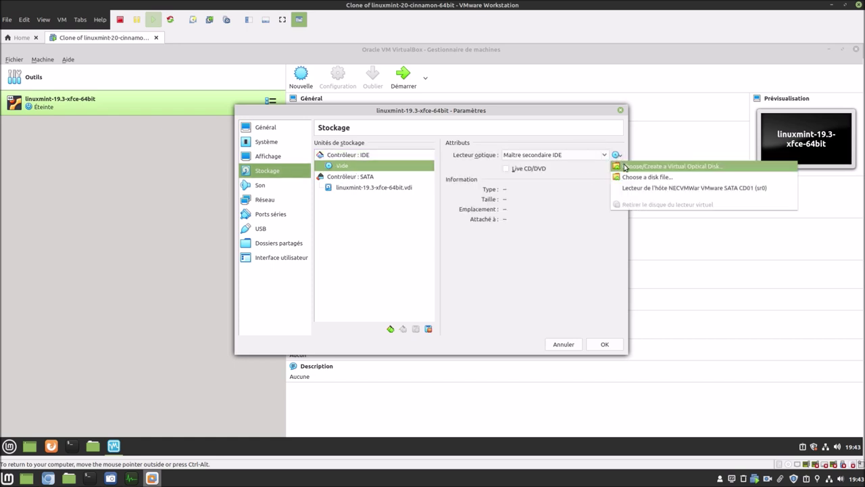
pyautogui.click(626, 167)
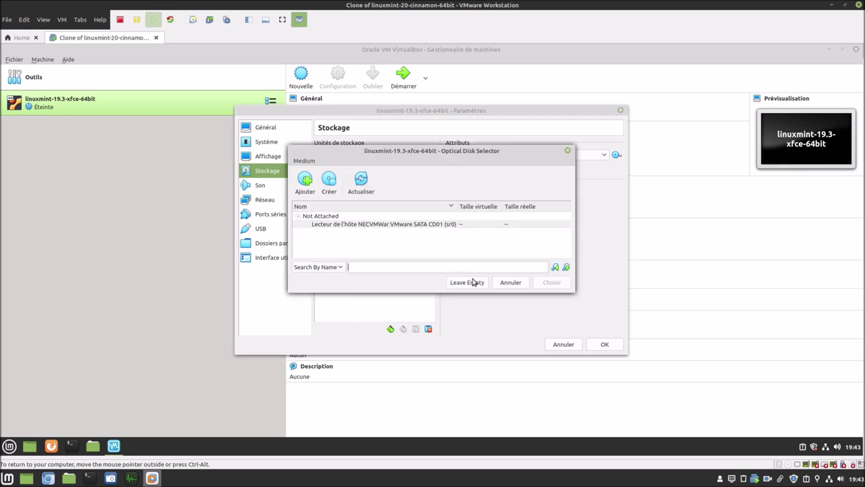
pyautogui.click(305, 180)
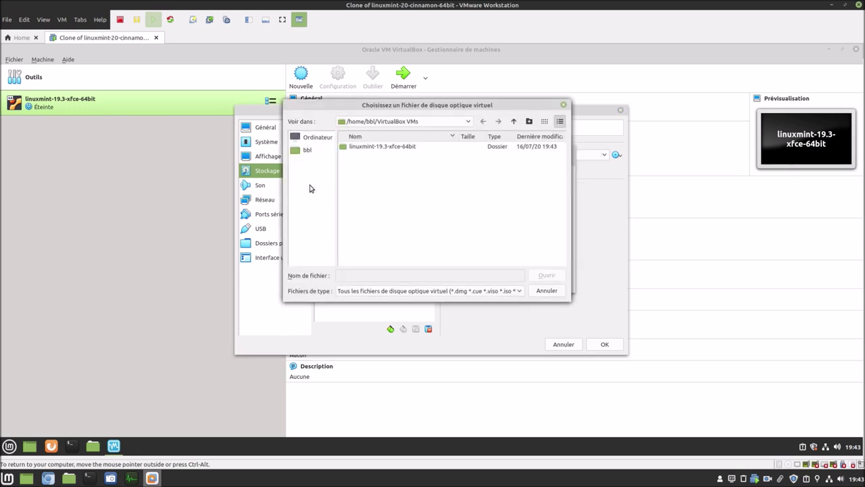
pyautogui.click(307, 150)
pyautogui.doubleClick(362, 148)
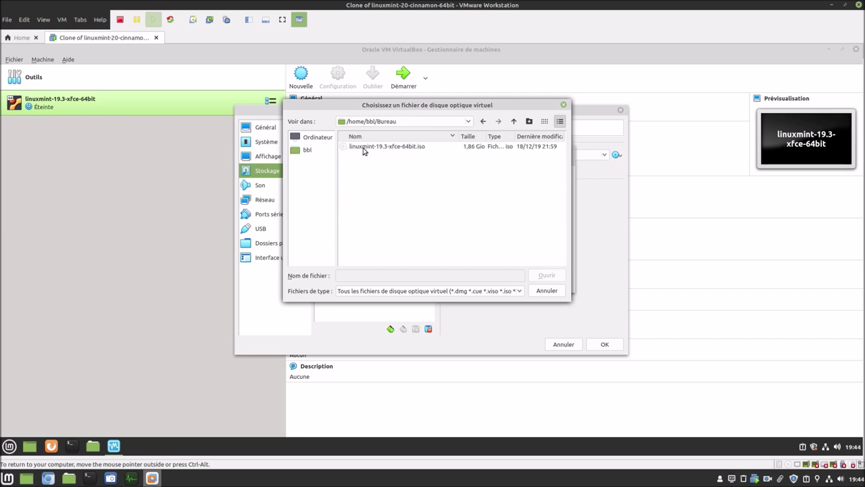
pyautogui.doubleClick(362, 148)
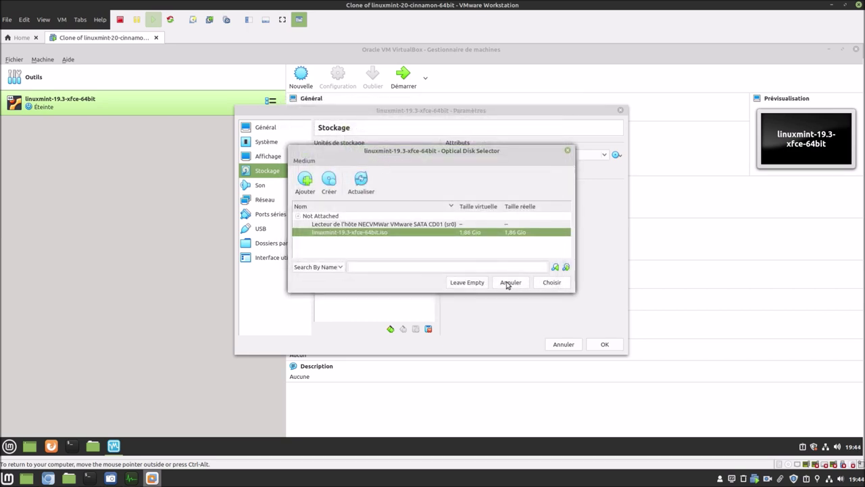
pyautogui.click(546, 286)
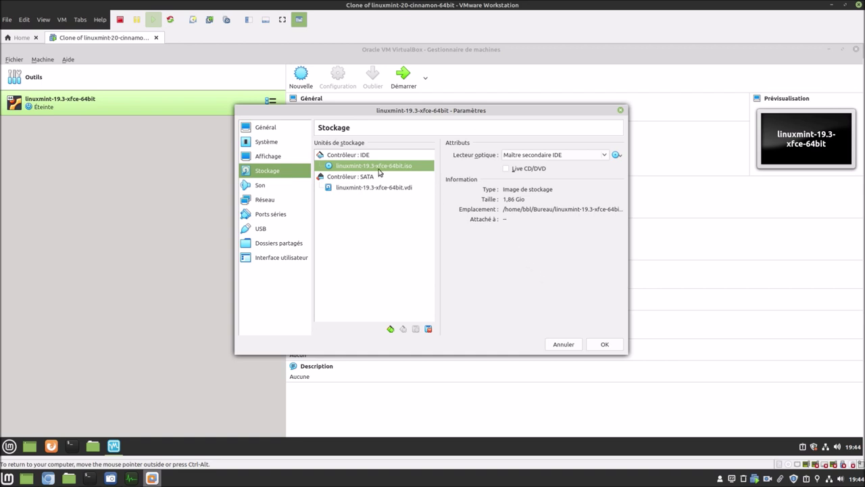
# Enable the host I/O cache on the SATA controller and mark linuxmint-19.3-xfce-64bit.vdi as a solid-state drive.
pyautogui.click(372, 176)
pyautogui.click(508, 198)
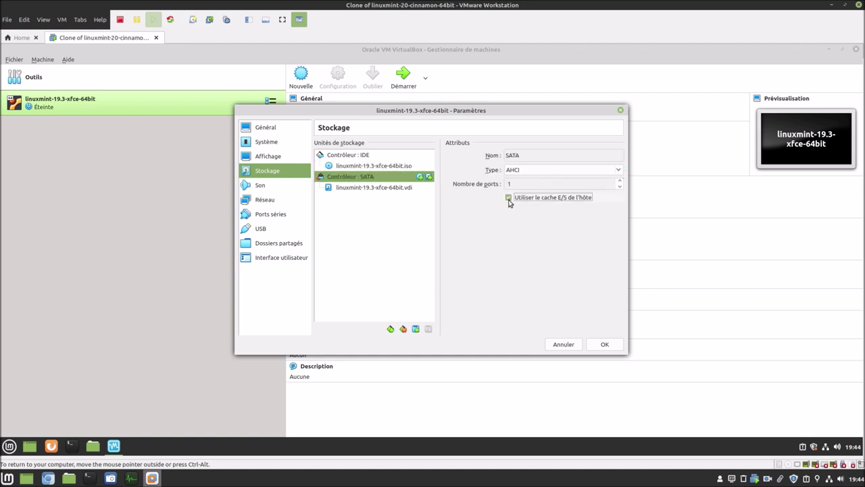
pyautogui.click(407, 188)
pyautogui.click(512, 169)
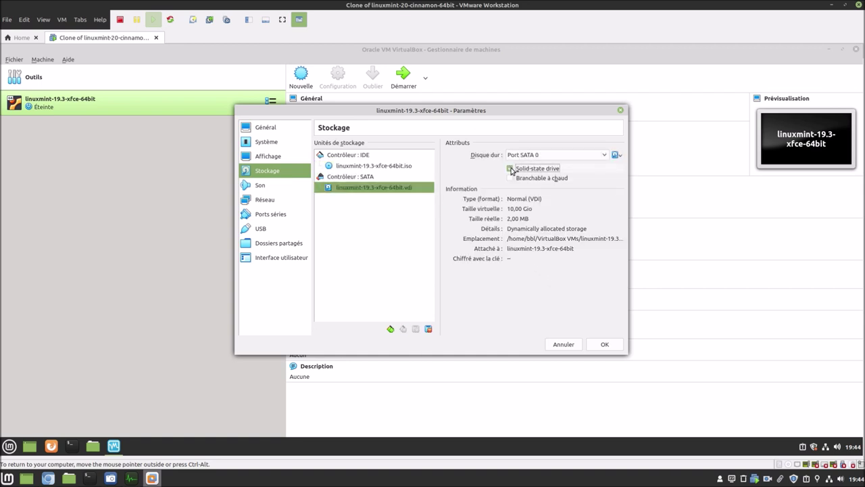
# Set the machine's audio controller to Intel Audio HD.
pyautogui.click(267, 186)
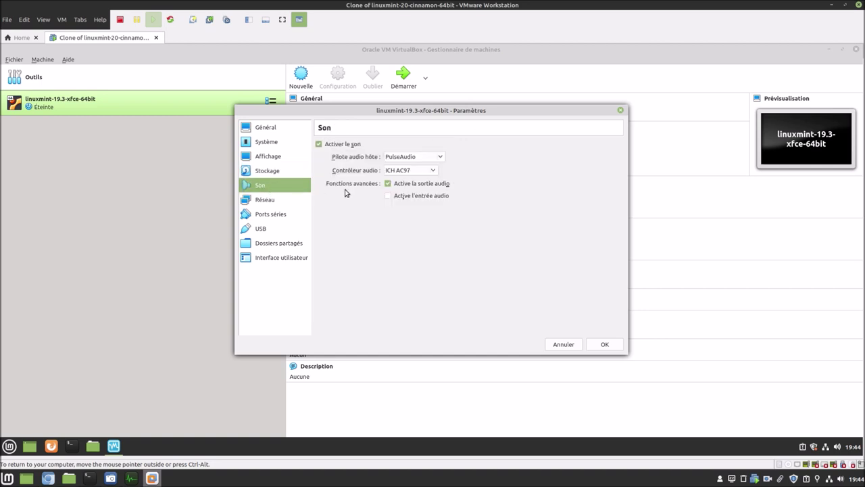
pyautogui.click(433, 170)
pyautogui.click(423, 194)
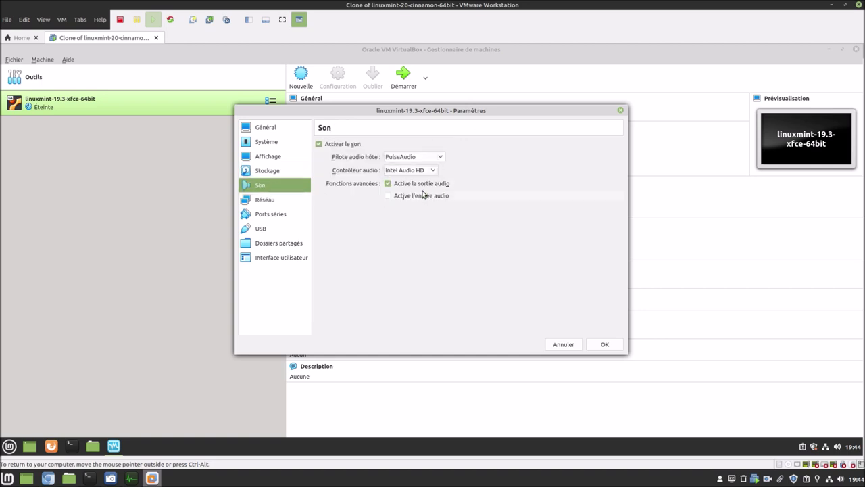
# Review the machine's network, serial port, USB and shared folder settings, including the devices available for a USB filter.
pyautogui.click(269, 201)
pyautogui.click(271, 215)
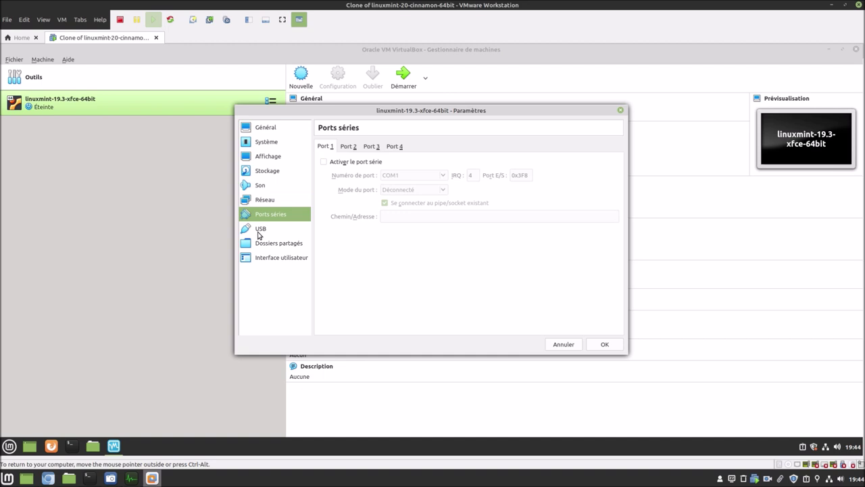
pyautogui.click(259, 229)
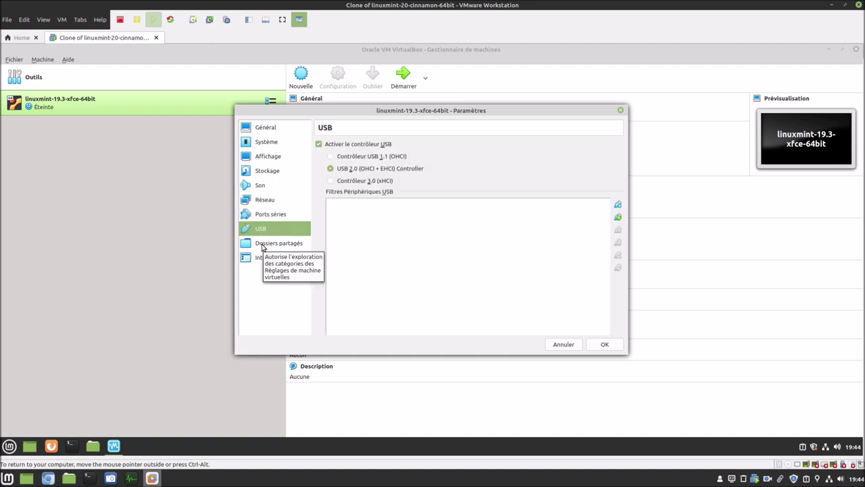
pyautogui.click(617, 218)
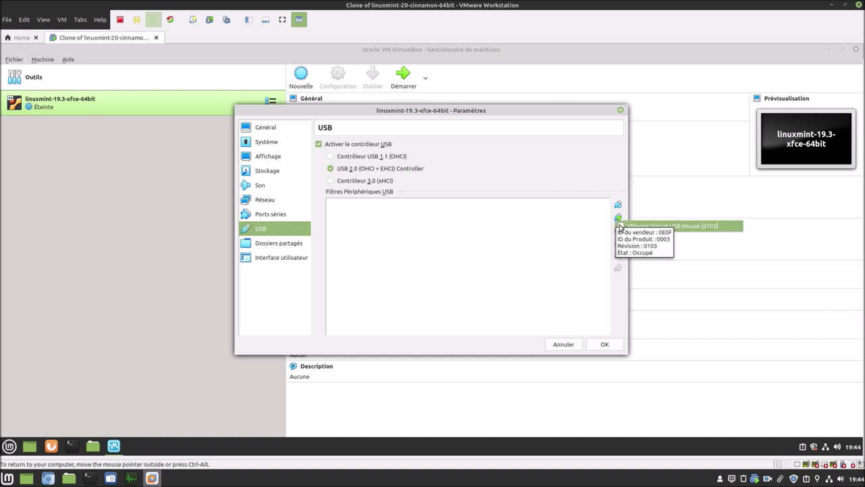
pyautogui.click(570, 186)
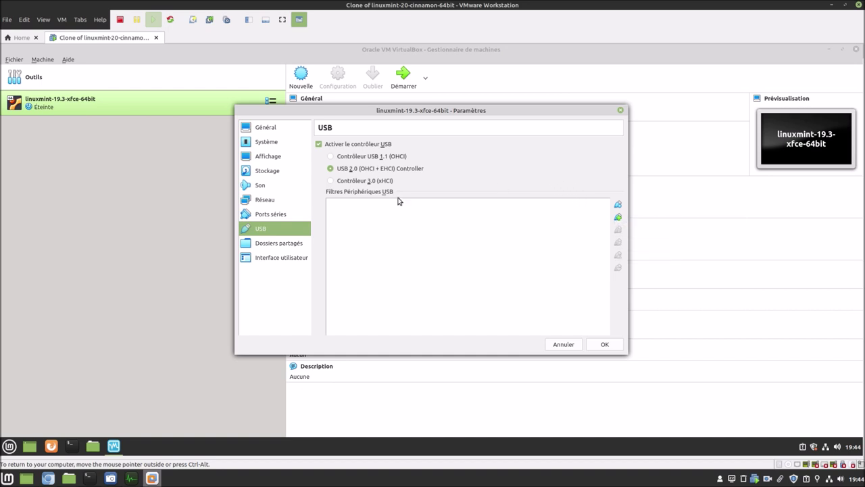
pyautogui.click(294, 245)
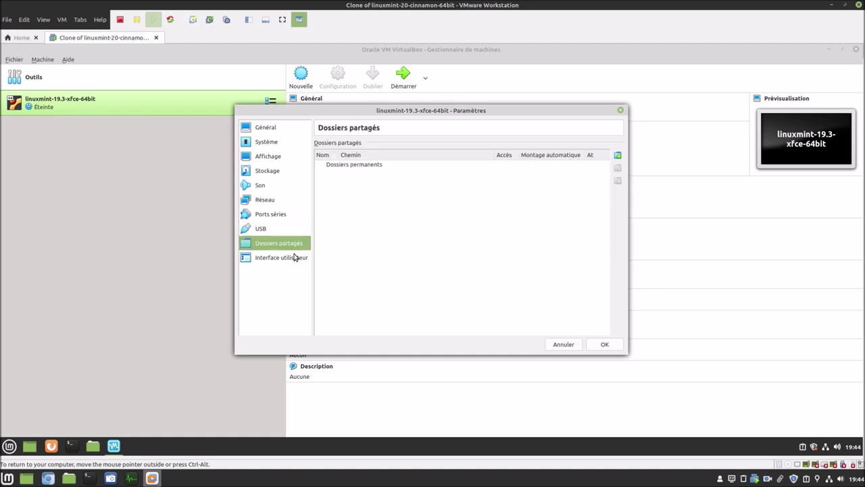
# Set the machine's mini toolbar to display at the top of the screen, keeping it enabled for full-screen and seamless mode.
pyautogui.click(294, 257)
pyautogui.click(424, 164)
pyautogui.click(424, 164)
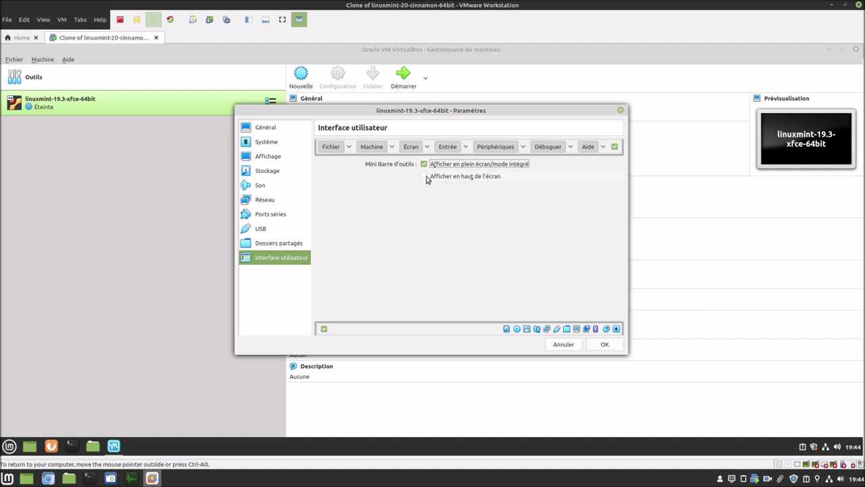
pyautogui.click(426, 179)
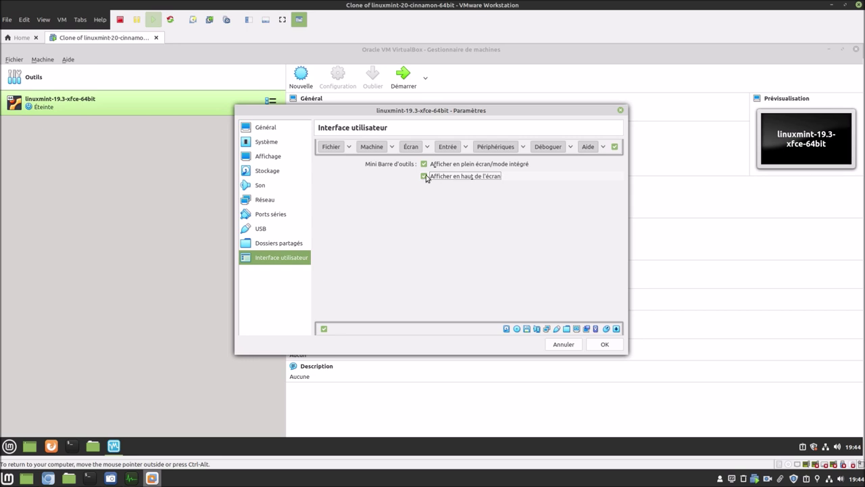
# Turn off the machine's mini toolbar for full-screen and seamless mode and save the machine settings.
pyautogui.click(424, 165)
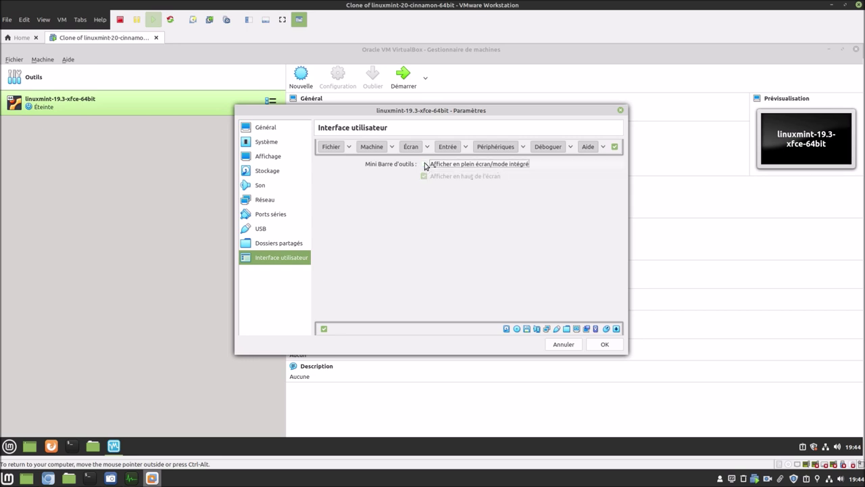
pyautogui.click(601, 348)
# Start the linuxmint-19.3-xfce-64bit machine, dismiss its keyboard notices and let it capture the mouse and keyboard.
pyautogui.click(404, 78)
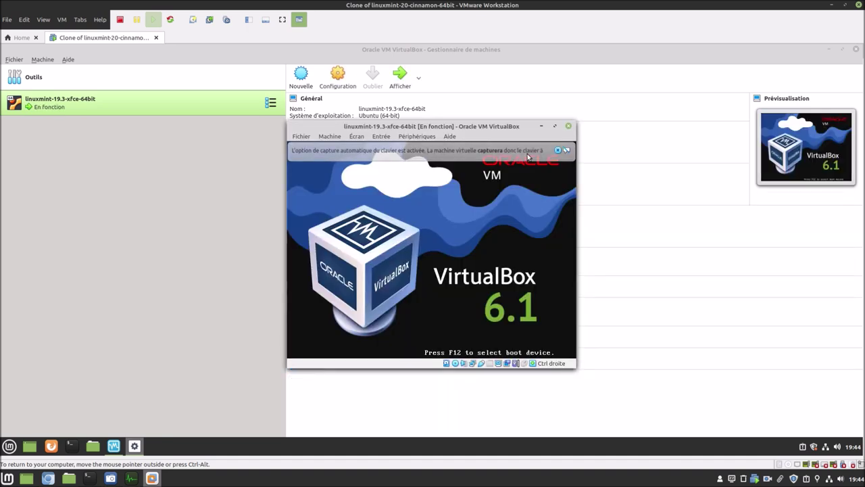
pyautogui.click(565, 151)
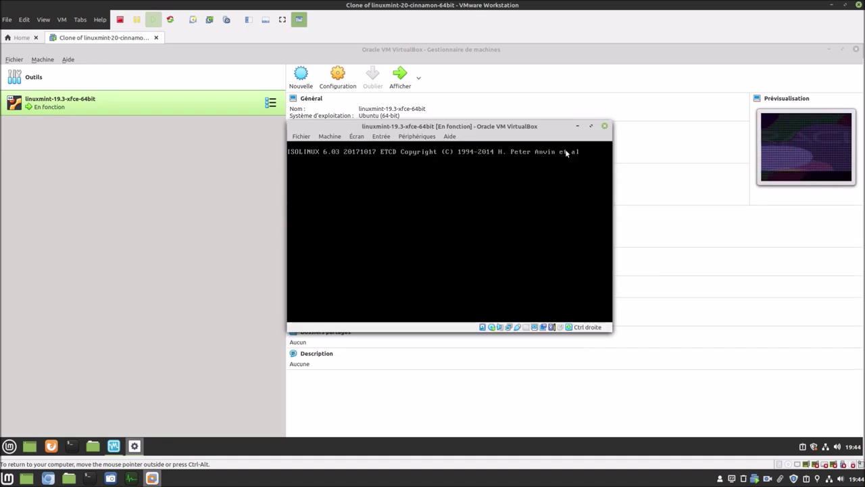
pyautogui.click(505, 175)
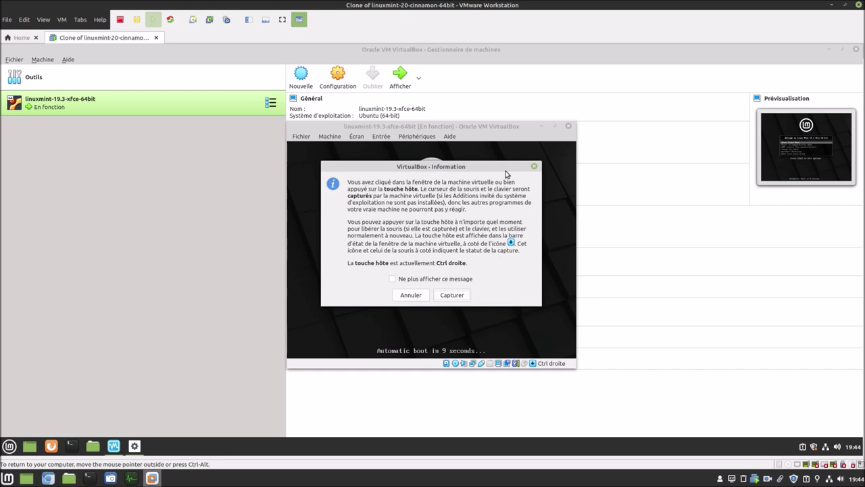
pyautogui.click(413, 279)
pyautogui.click(451, 296)
# Examine the Linux Mint 19.3 Xfce boot menu entries, including compatibility mode, OEM install and Integrity check.
pyautogui.press('Down')
pyautogui.press('Down')
pyautogui.press('Down')
pyautogui.press('Down')
pyautogui.press('Down')
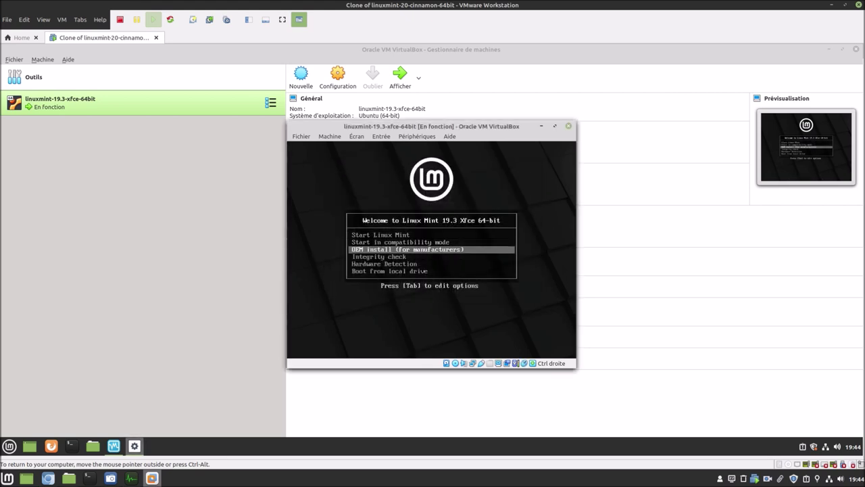
pyautogui.press('Up')
pyautogui.press('Up')
pyautogui.press('Up')
pyautogui.press('Up')
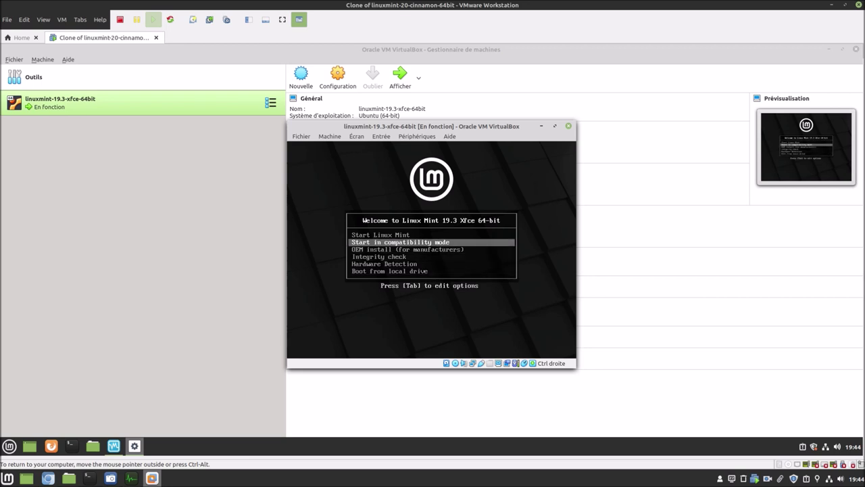
pyautogui.press('Up')
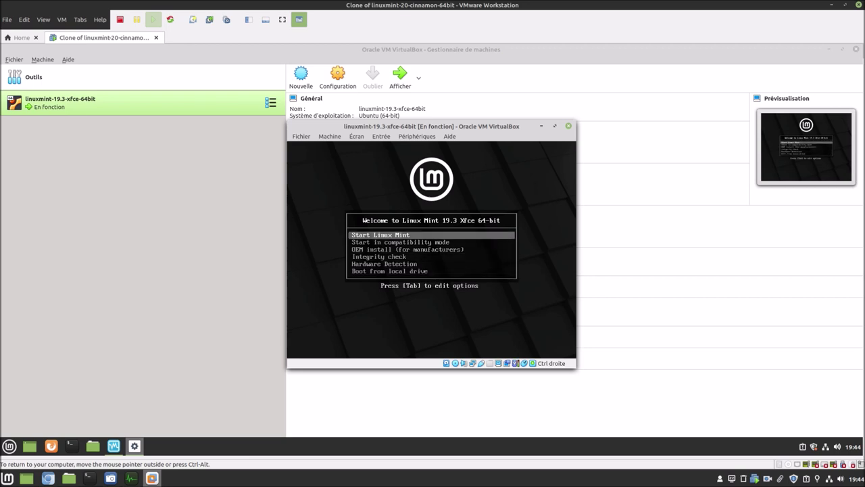
pyautogui.press('Down')
pyautogui.press('Down')
pyautogui.press('Down')
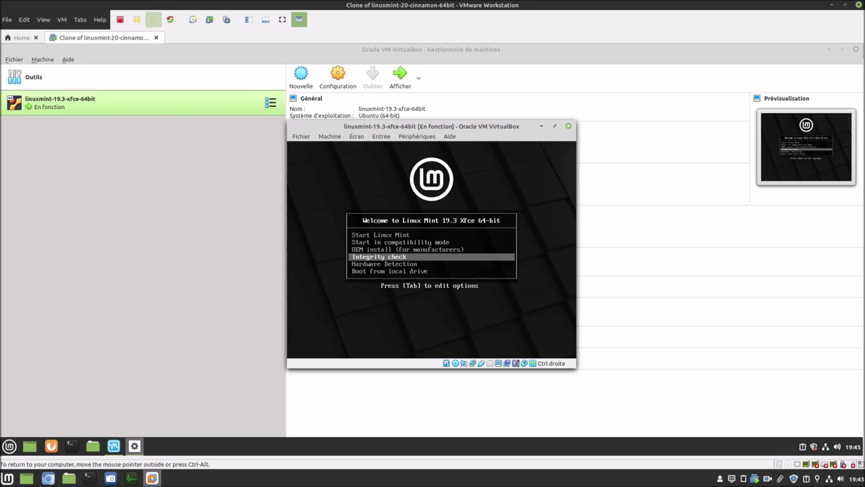
pyautogui.press('Up')
pyautogui.press('Up')
pyautogui.press('Up')
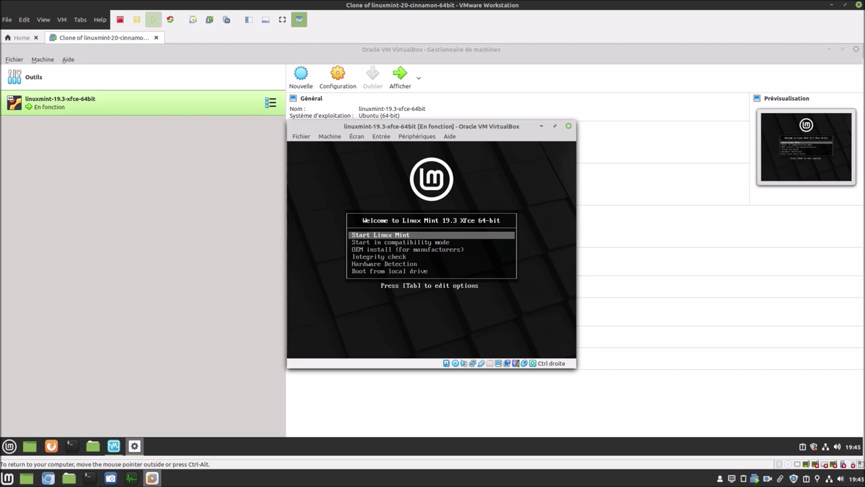
# Boot the machine with Start Linux Mint and move its window higher on the desktop.
pyautogui.press('Return')
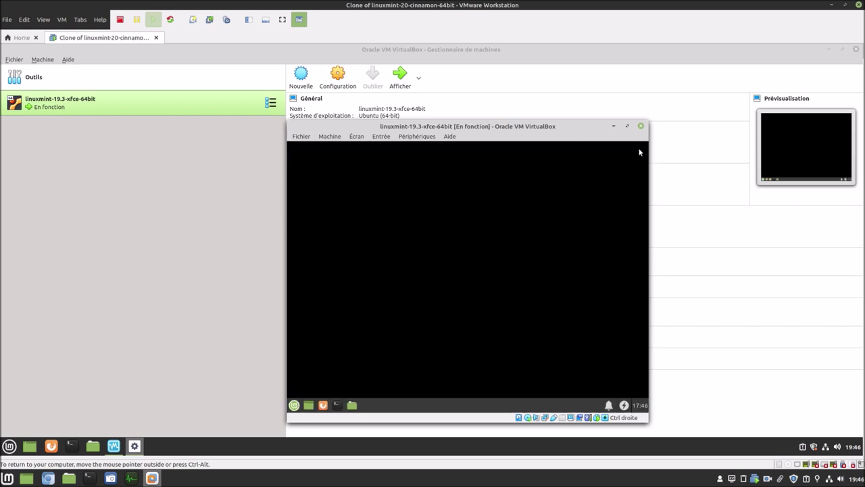
pyautogui.moveTo(586, 126); pyautogui.dragTo(542, 87)
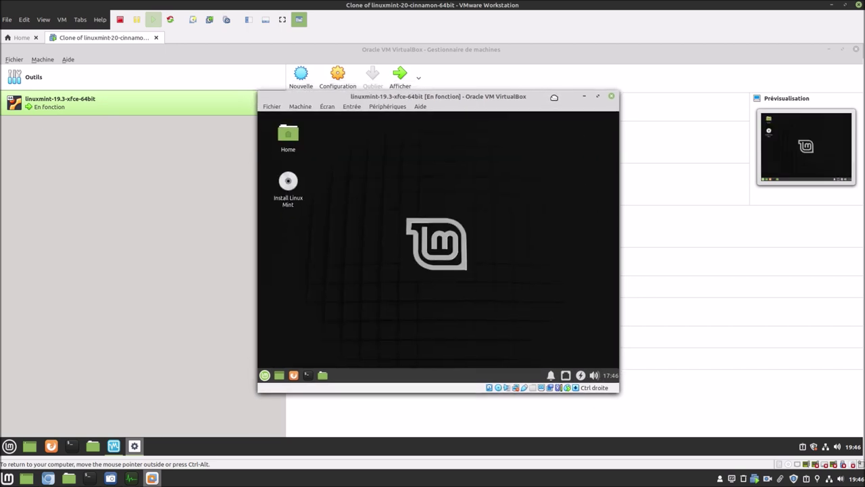
# View the live session's running processes and CPU and memory use in a maximized Task Manager, and close it.
pyautogui.click(263, 376)
pyautogui.click(264, 376)
pyautogui.click(265, 376)
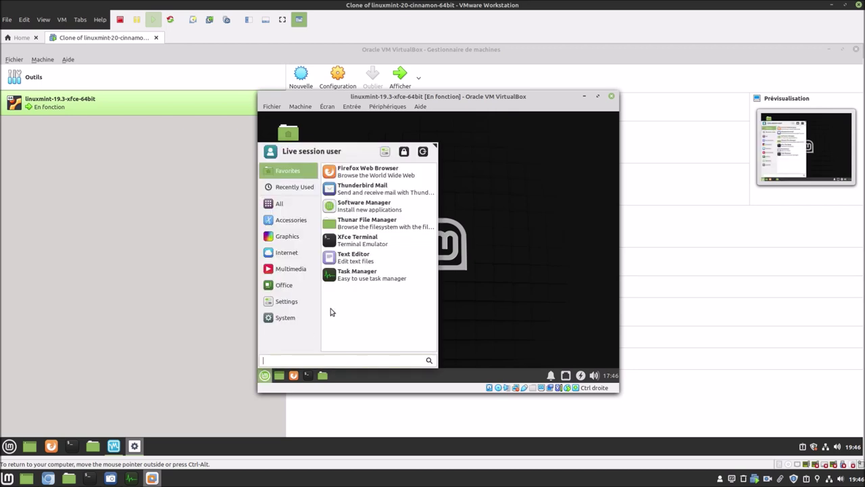
pyautogui.click(356, 277)
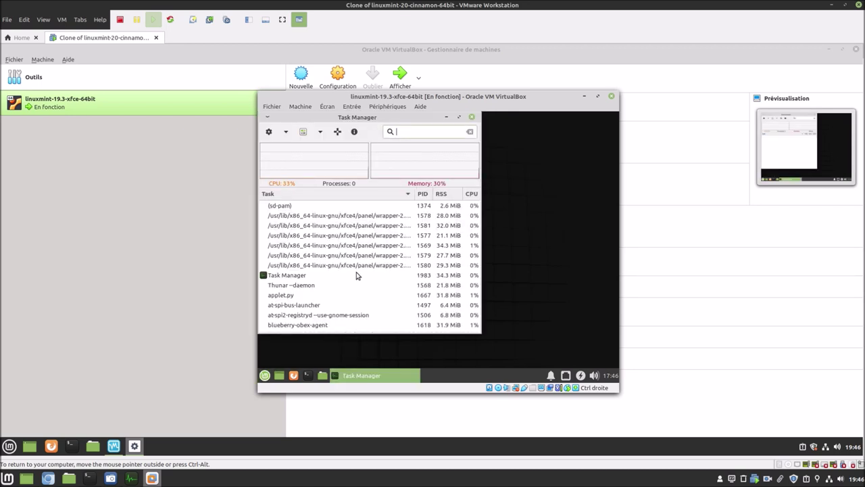
pyautogui.click(460, 118)
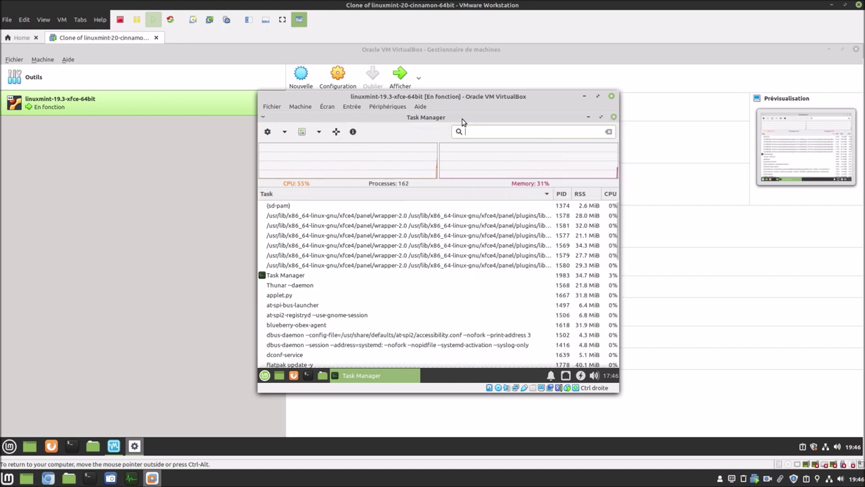
pyautogui.click(614, 118)
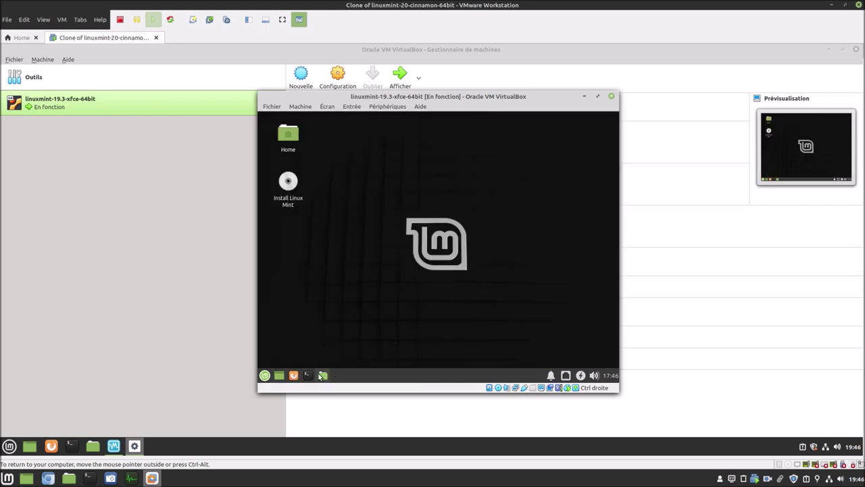
# Open the file manager, a terminal and Firefox in the live session.
pyautogui.click(323, 375)
pyautogui.click(308, 375)
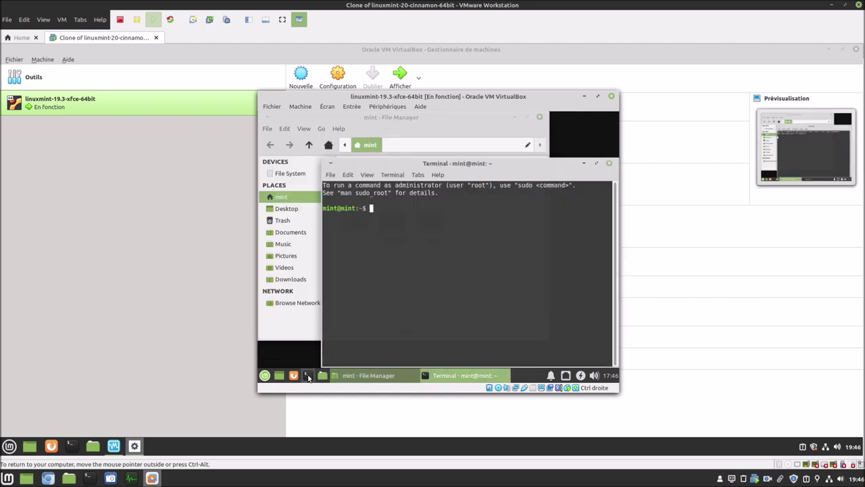
pyautogui.click(294, 376)
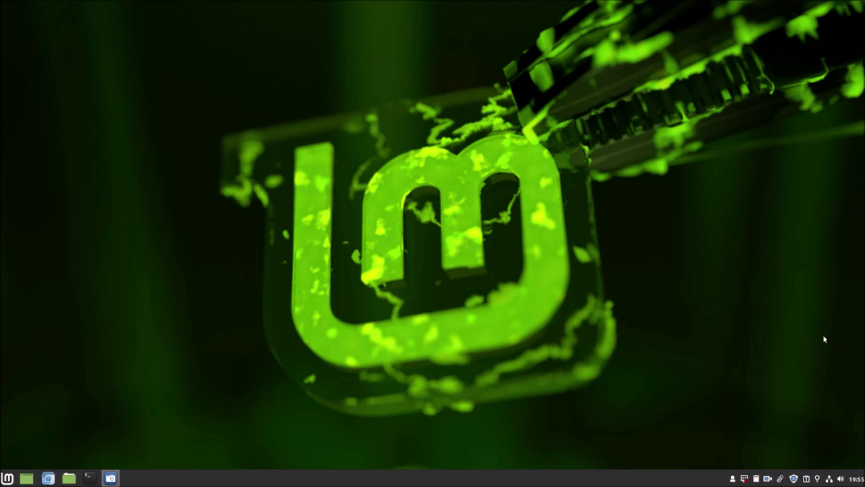
# Switch to the Update Manager on the physical host and check the pending virtualbox-6.1 update.
pyautogui.click(794, 479)
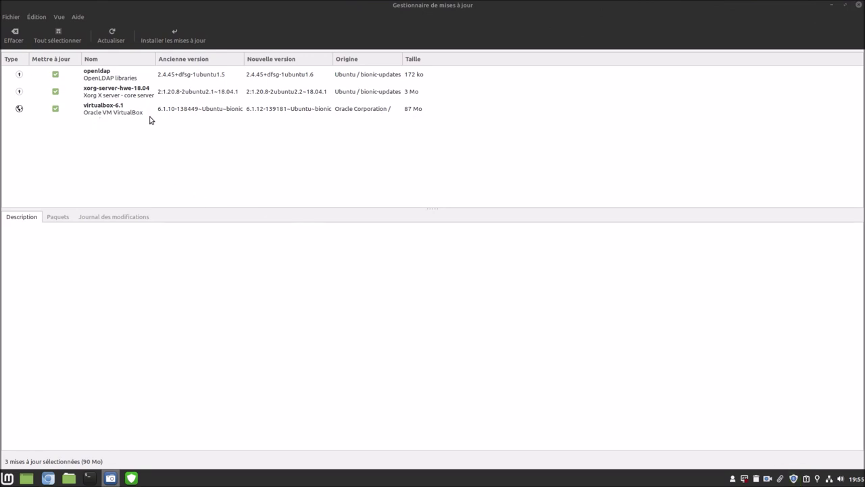
pyautogui.moveTo(168, 120)
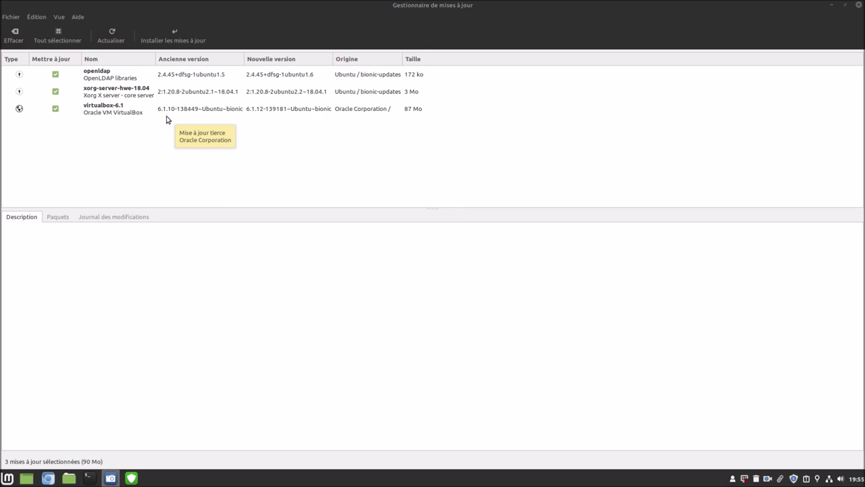
# Check the installed VirtualBox version in its About dialog and close VirtualBox.
pyautogui.click(8, 479)
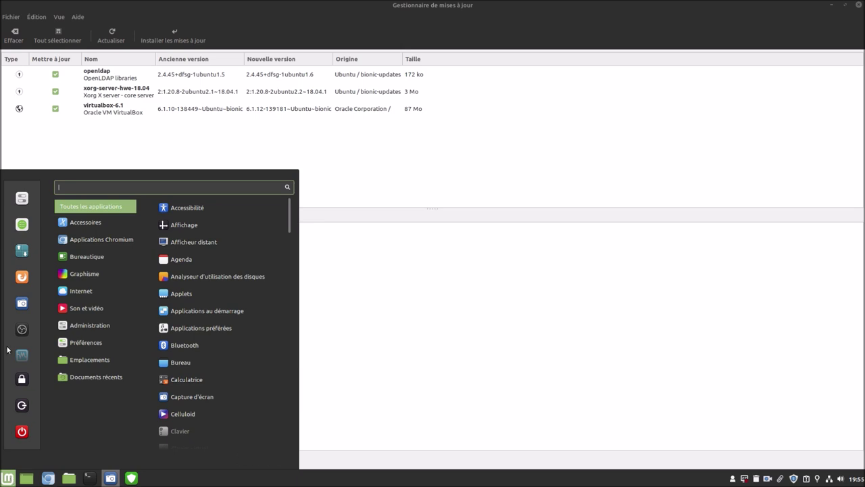
pyautogui.click(23, 299)
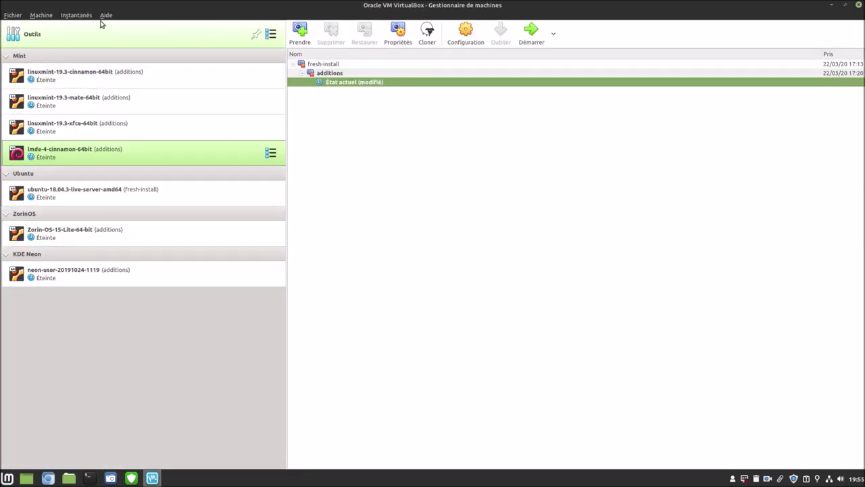
pyautogui.click(105, 15)
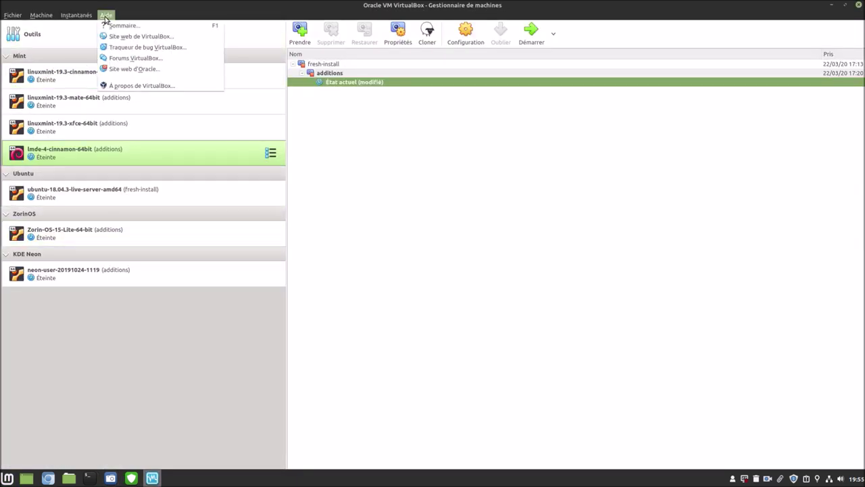
pyautogui.click(117, 86)
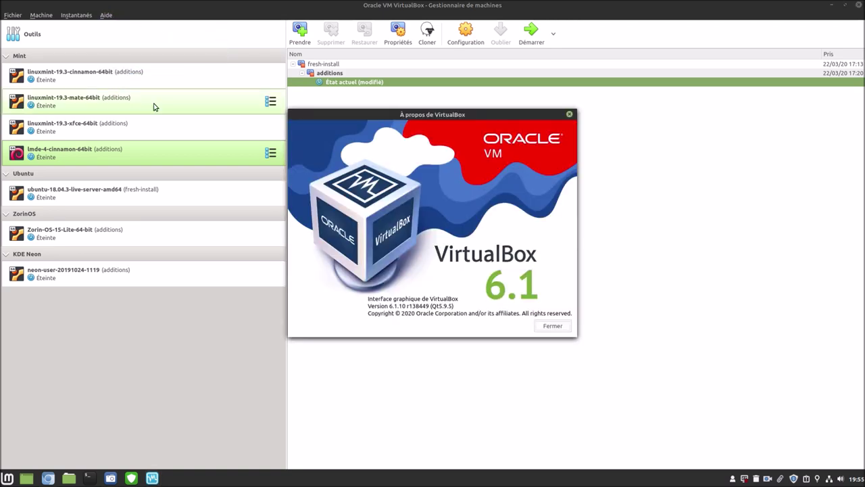
pyautogui.click(559, 327)
pyautogui.click(861, 5)
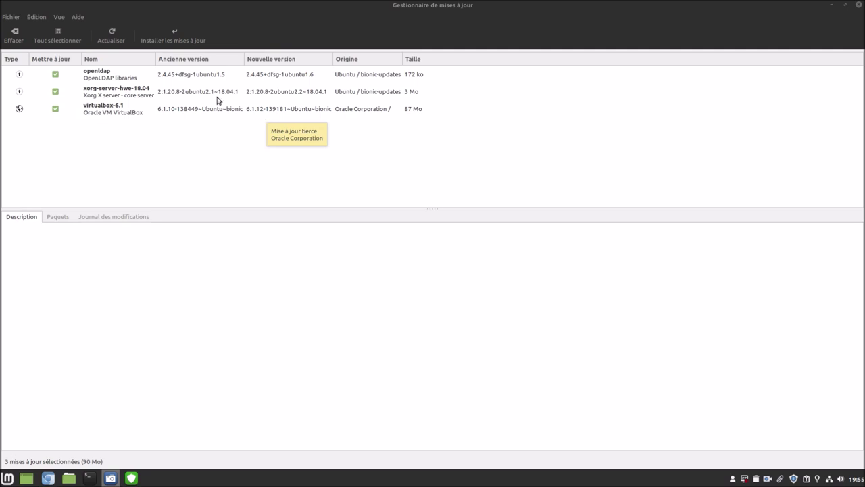
# Install the openldap, xorg-server-hwe-18.04 and virtualbox-6.1 updates, authenticating with the account password, and close the Update Manager.
pyautogui.click(166, 40)
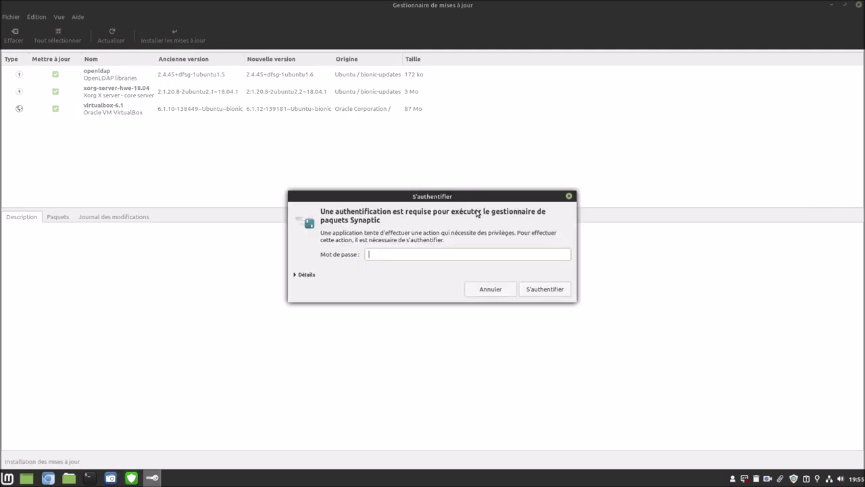
pyautogui.write('********')
pyautogui.press('Return')
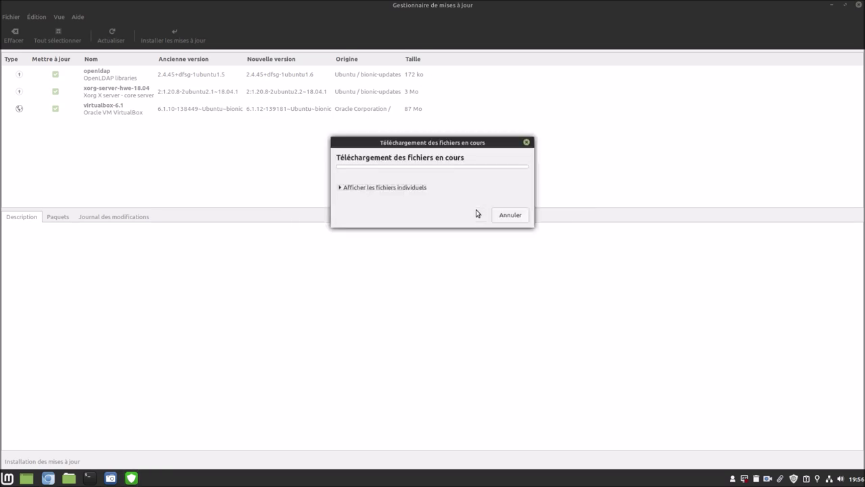
pyautogui.click(418, 188)
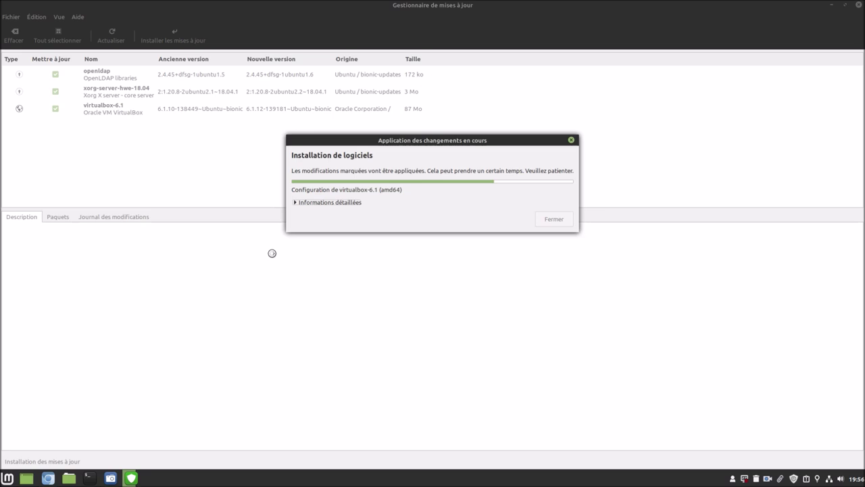
pyautogui.click(332, 203)
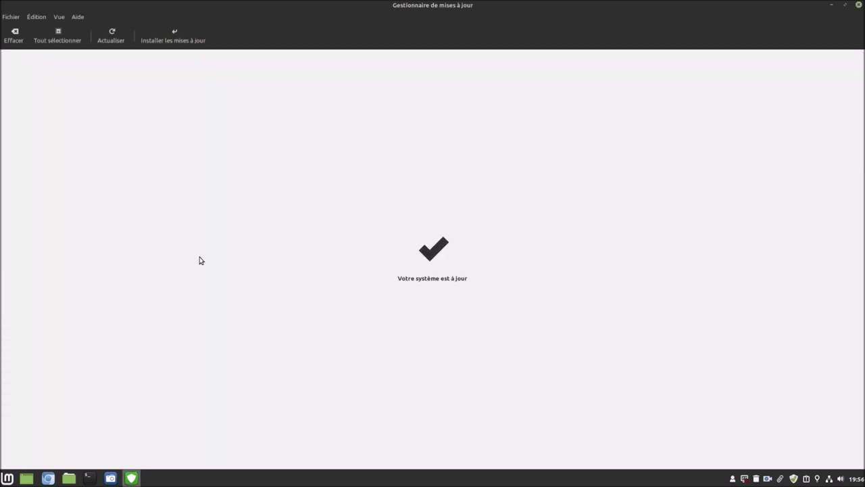
pyautogui.click(857, 5)
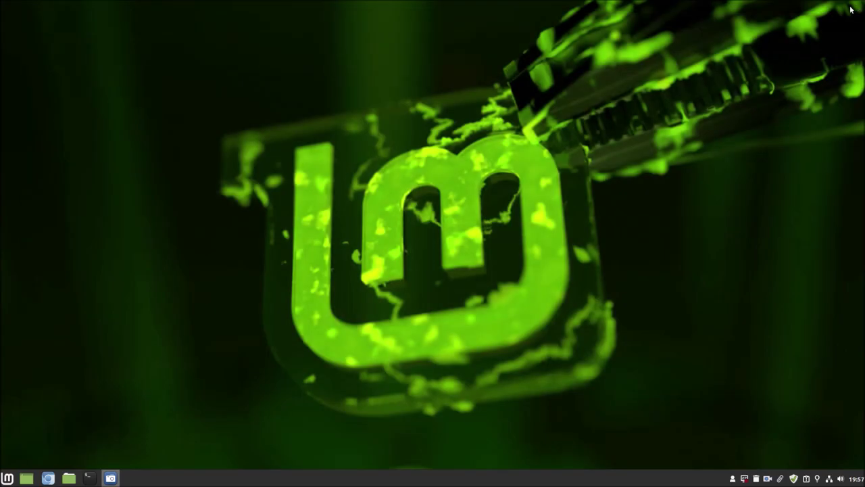
# Launch VirtualBox and download the Oracle VM VirtualBox Extension Pack 6.1.12.
pyautogui.click(7, 478)
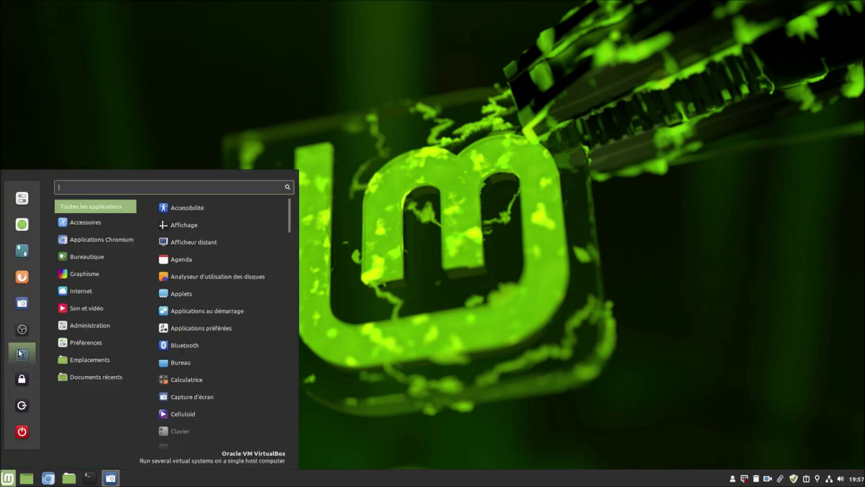
pyautogui.click(22, 325)
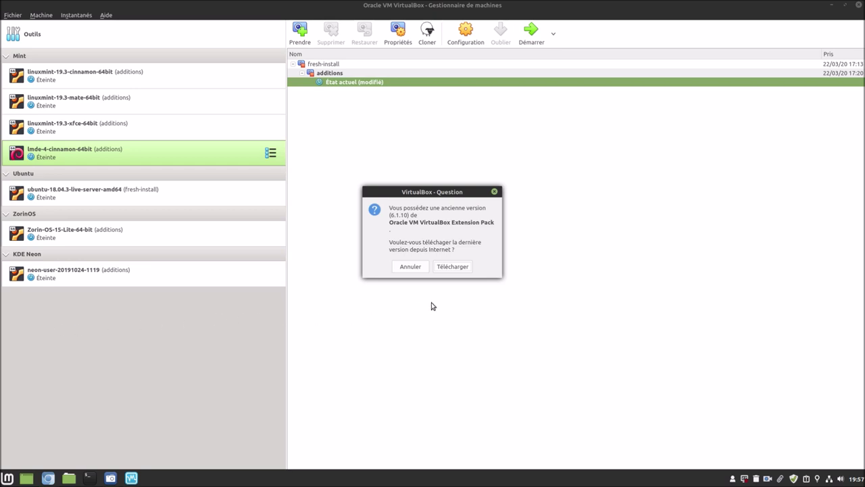
pyautogui.click(451, 268)
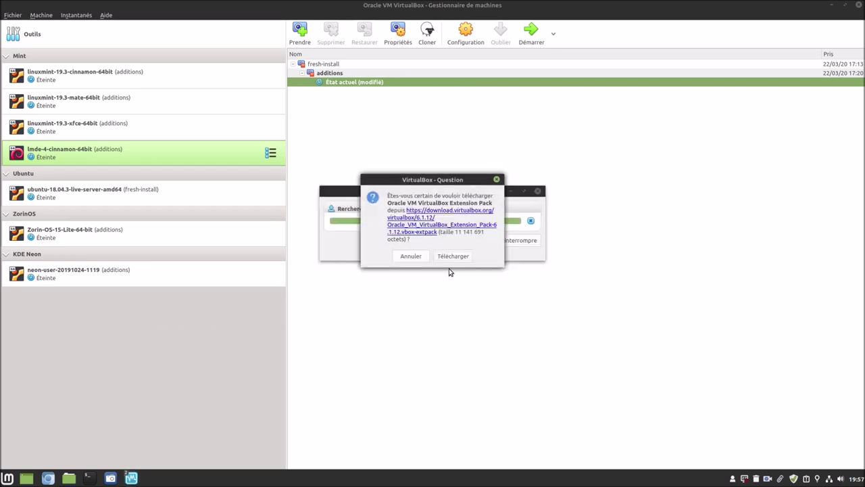
pyautogui.click(453, 256)
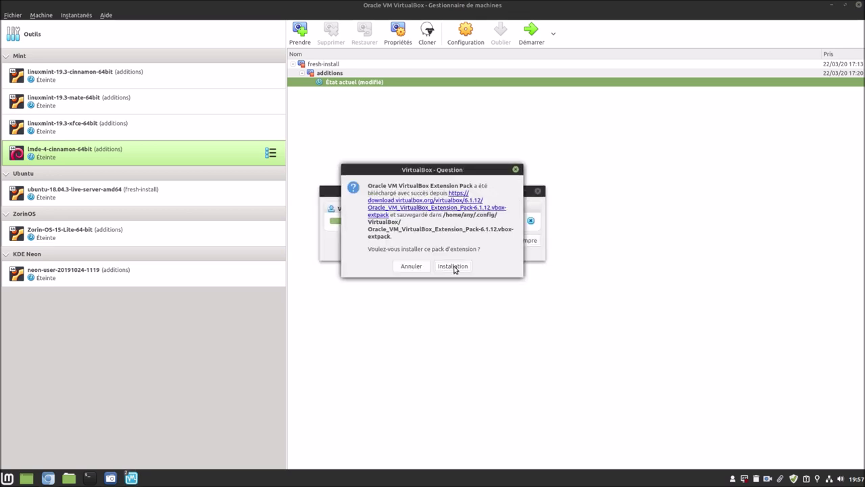
# Update the Oracle VM VirtualBox Extension Pack to 6.1.12, accepting its licence and authenticating with the account password, and delete the downloaded file.
pyautogui.click(453, 266)
pyautogui.click(455, 281)
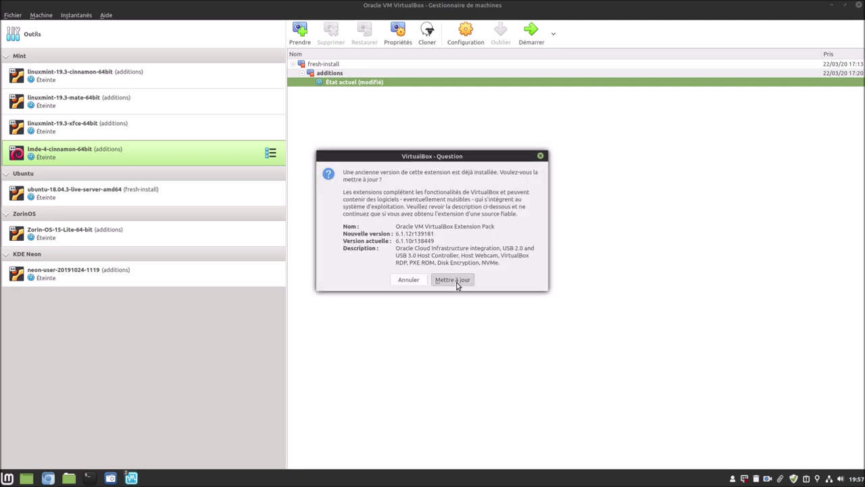
pyautogui.moveTo(558, 127); pyautogui.dragTo(562, 280)
pyautogui.click(540, 301)
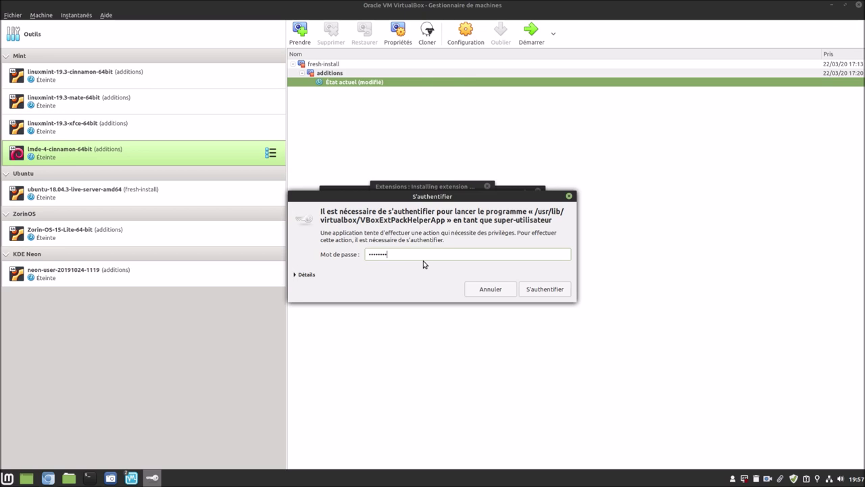
pyautogui.press('Return')
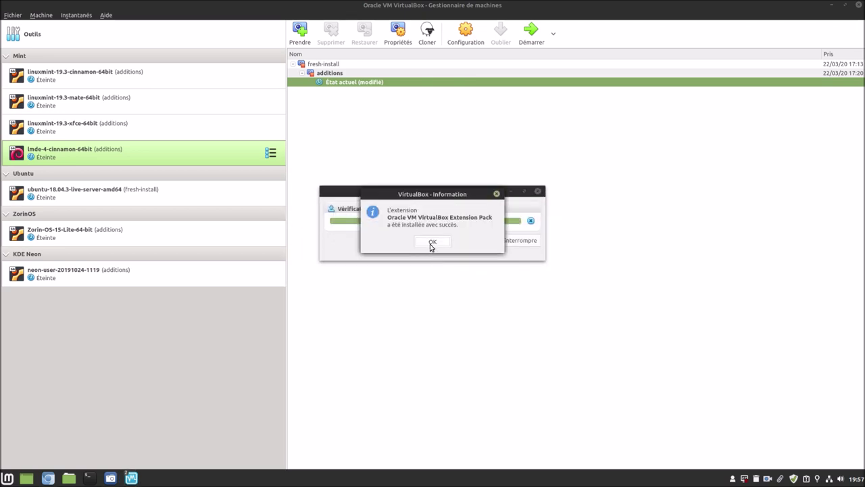
pyautogui.click(430, 242)
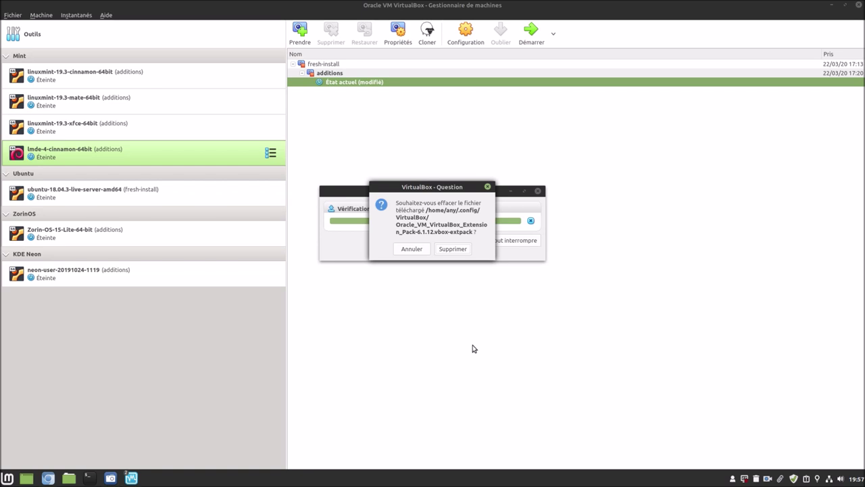
pyautogui.click(446, 254)
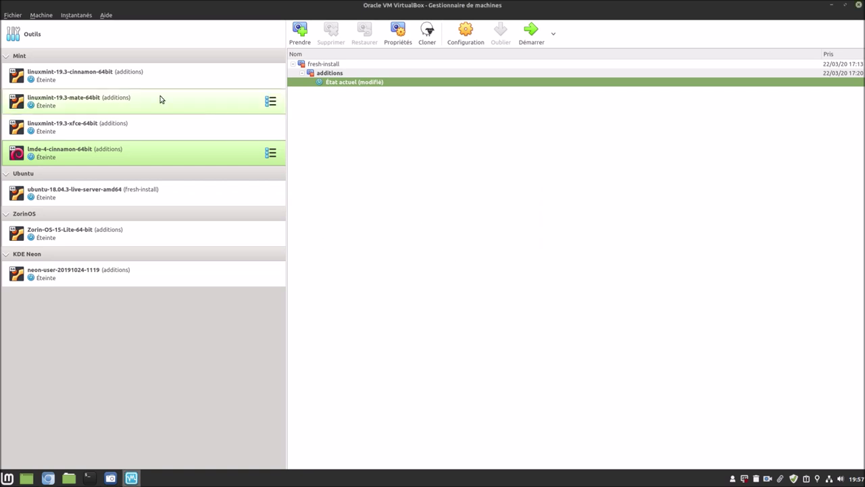
# Show the global tools page and check the installed VirtualBox version in the About dialog.
pyautogui.click(101, 26)
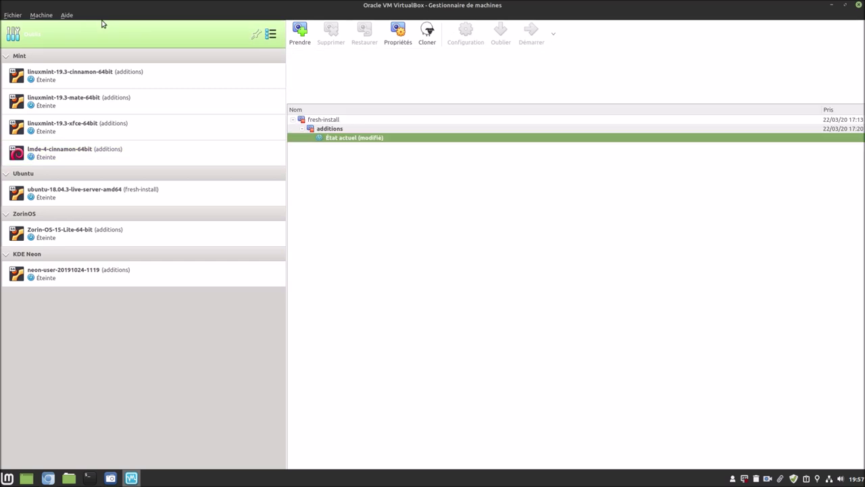
pyautogui.click(68, 15)
pyautogui.click(90, 86)
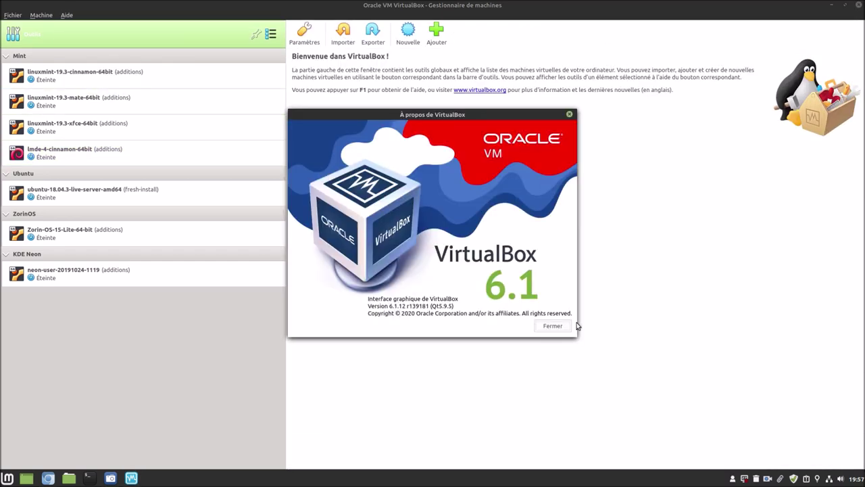
pyautogui.click(555, 327)
# Check the Extension Pack version and the update settings in the VirtualBox preferences, and close VirtualBox.
pyautogui.click(14, 16)
pyautogui.click(19, 27)
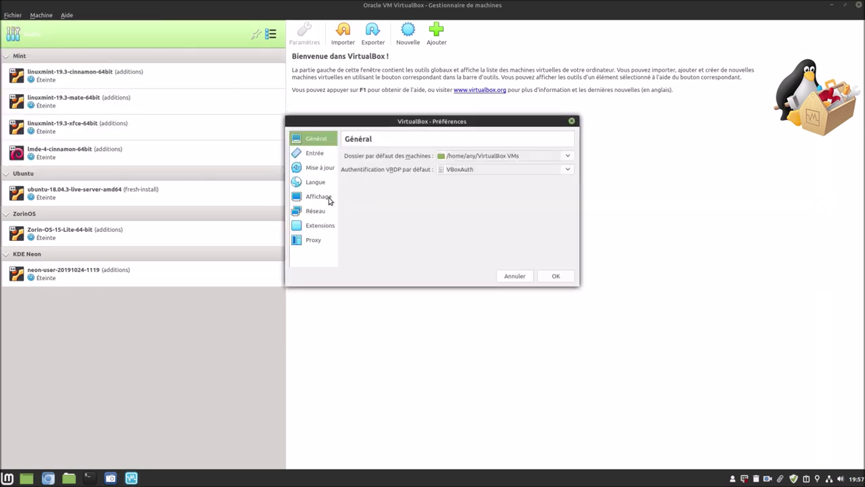
pyautogui.click(320, 225)
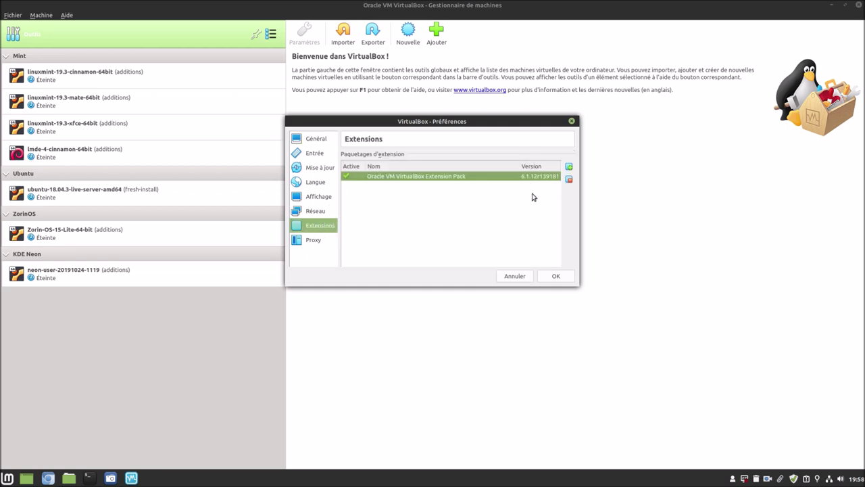
pyautogui.click(330, 170)
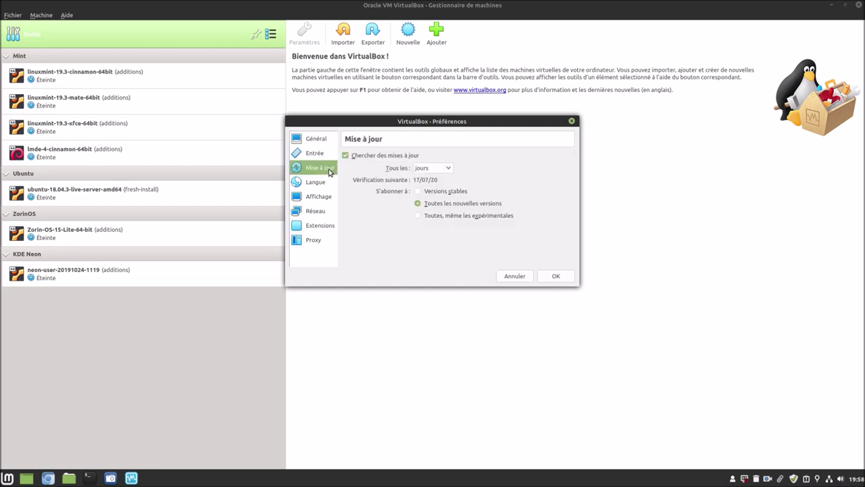
pyautogui.click(557, 277)
pyautogui.click(857, 5)
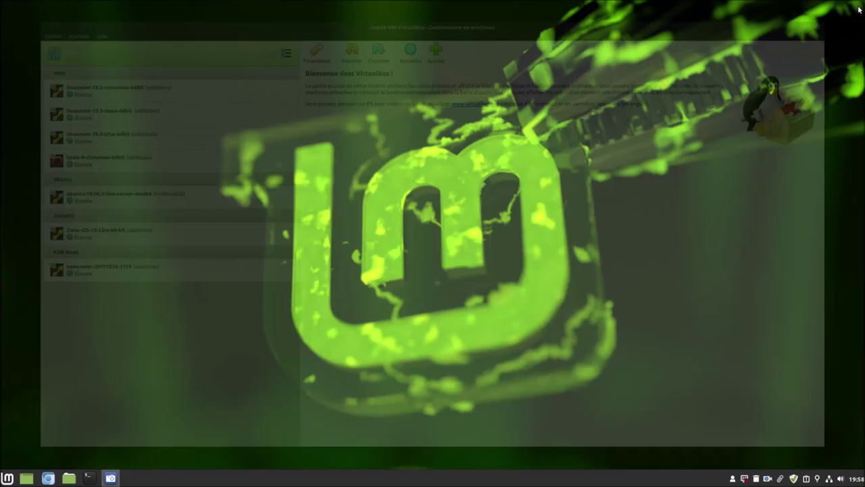